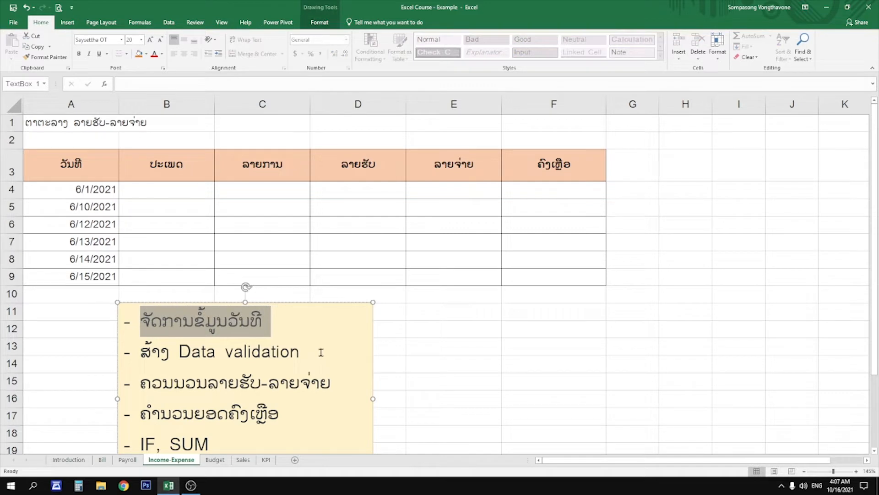
# Review the task list in the text box below the table, from Data validation through the income, expense and balance calculations to IF and SUM.
pyautogui.moveTo(321, 352); pyautogui.dragTo(139, 352)
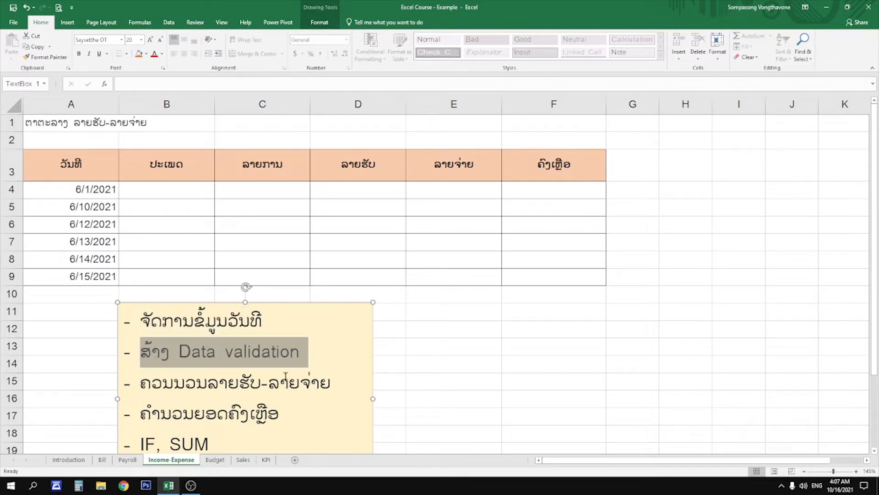
pyautogui.scroll(-1, 304, 383)
pyautogui.moveTo(332, 319); pyautogui.dragTo(268, 320)
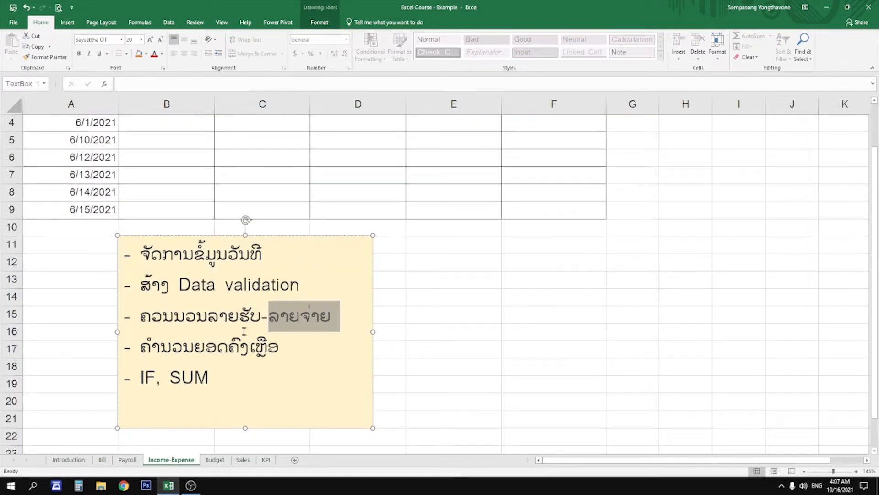
pyautogui.click(283, 352)
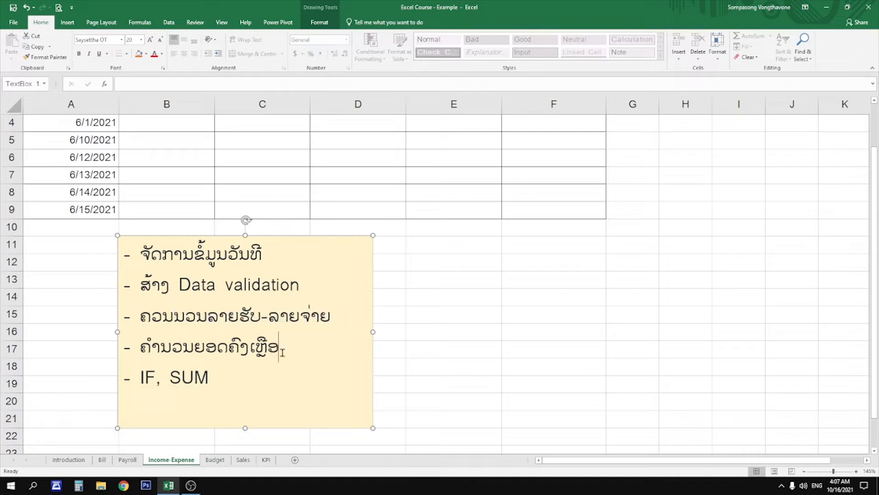
pyautogui.moveTo(282, 352); pyautogui.dragTo(110, 359)
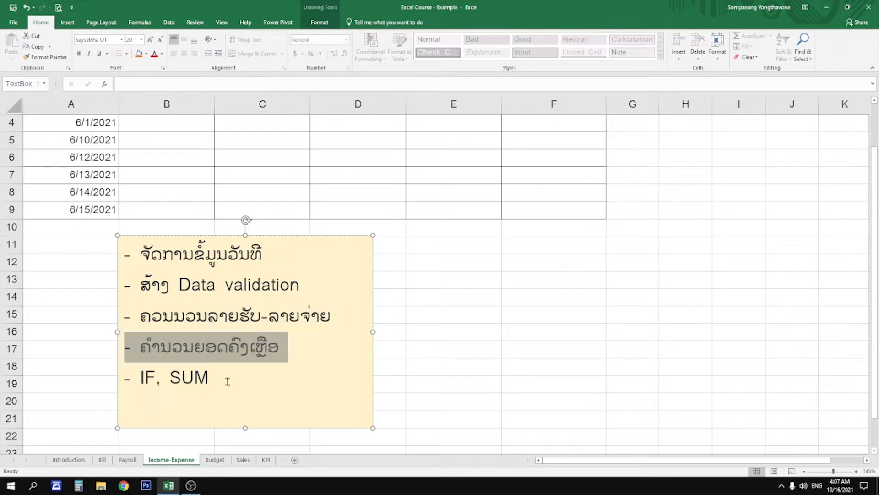
pyautogui.moveTo(223, 381); pyautogui.dragTo(145, 382)
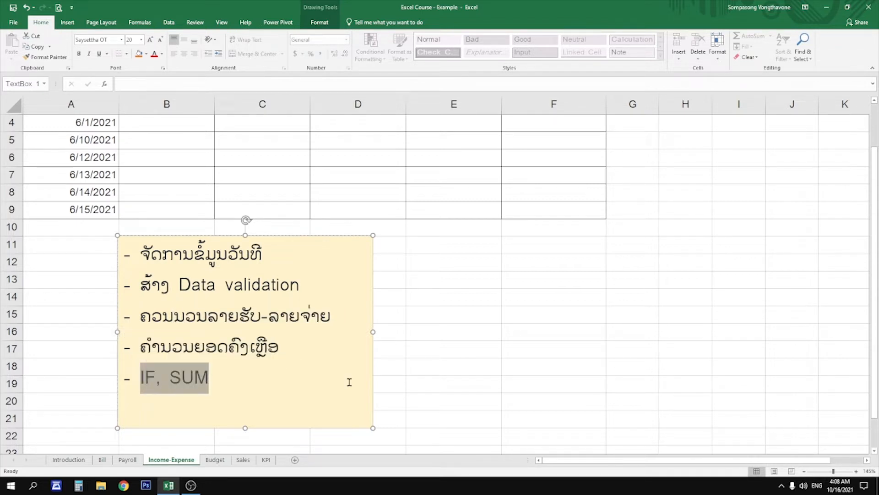
pyautogui.scroll(1, 371, 388)
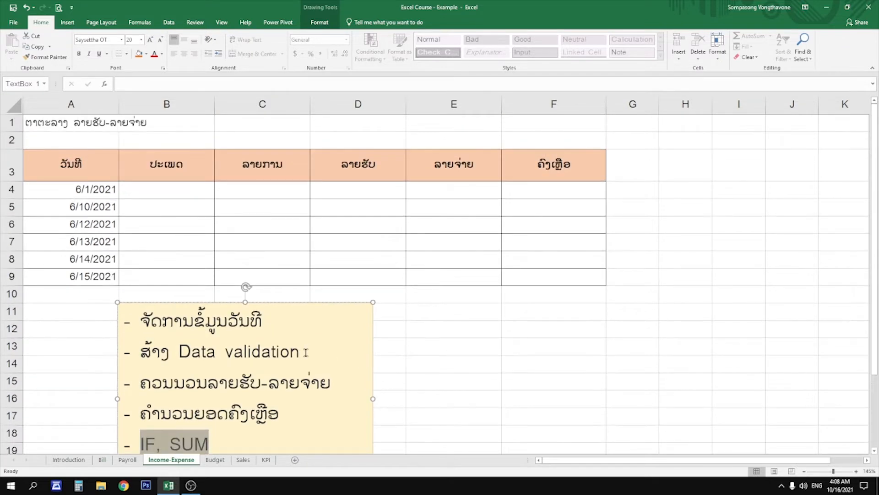
# Select the dates in cells A4:A9 of the income-expense table.
pyautogui.moveTo(81, 191); pyautogui.dragTo(77, 274)
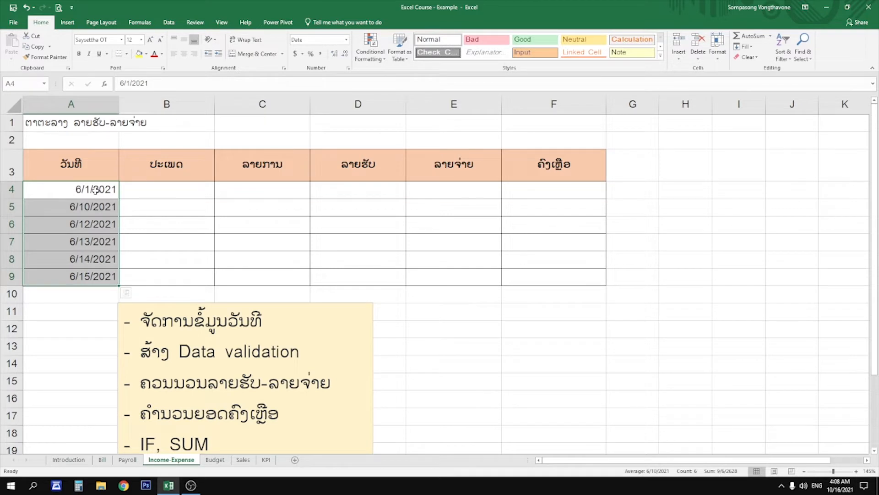
pyautogui.moveTo(95, 189); pyautogui.dragTo(90, 271)
pyautogui.click(90, 190)
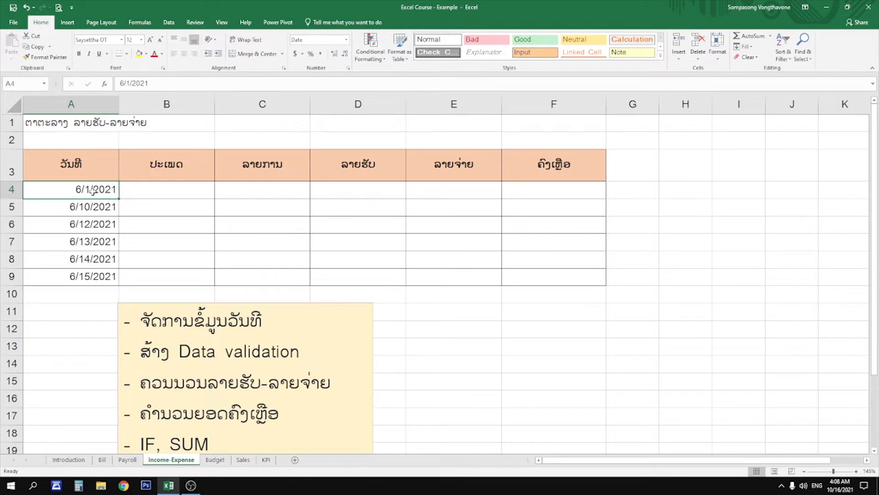
pyautogui.moveTo(92, 193); pyautogui.dragTo(87, 285)
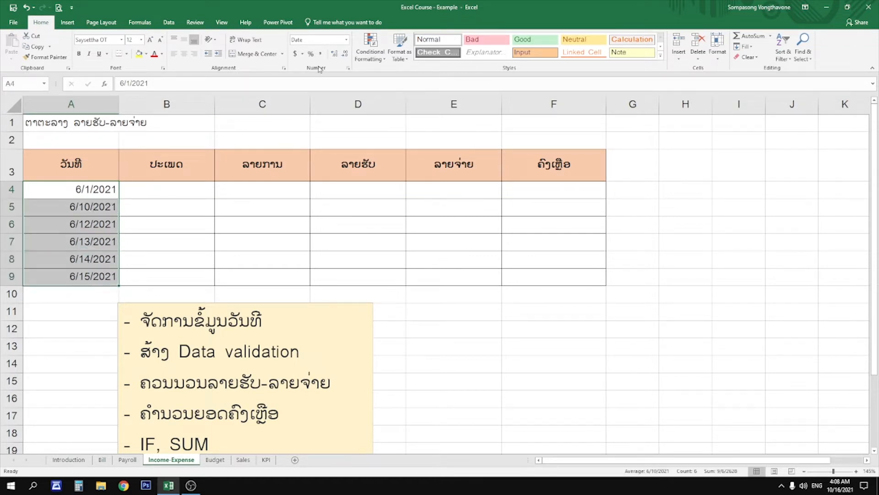
pyautogui.click(347, 41)
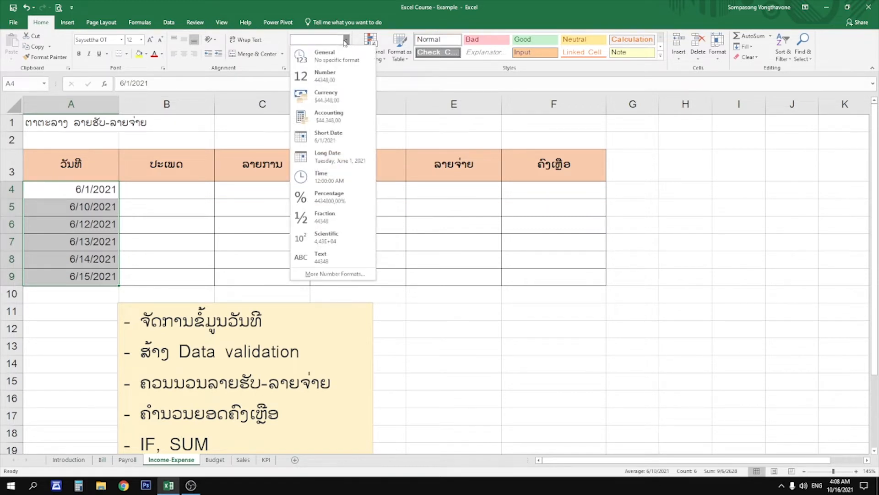
pyautogui.click(346, 41)
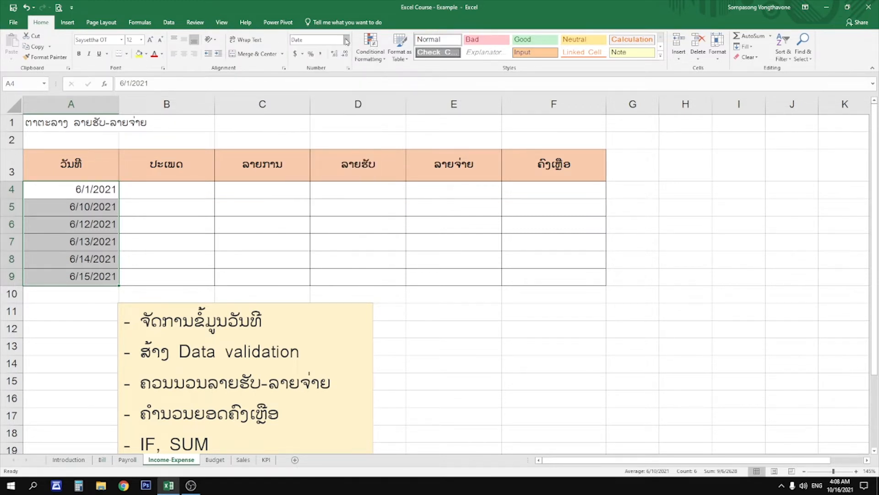
pyautogui.click(346, 41)
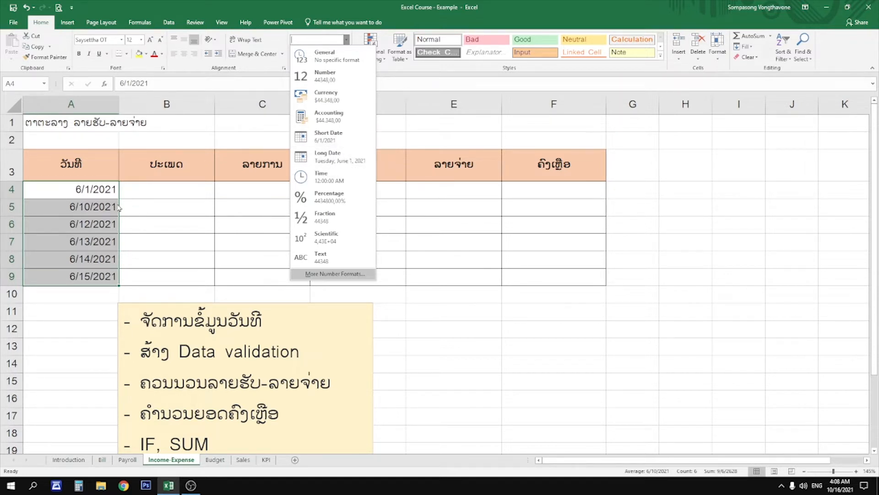
pyautogui.click(351, 275)
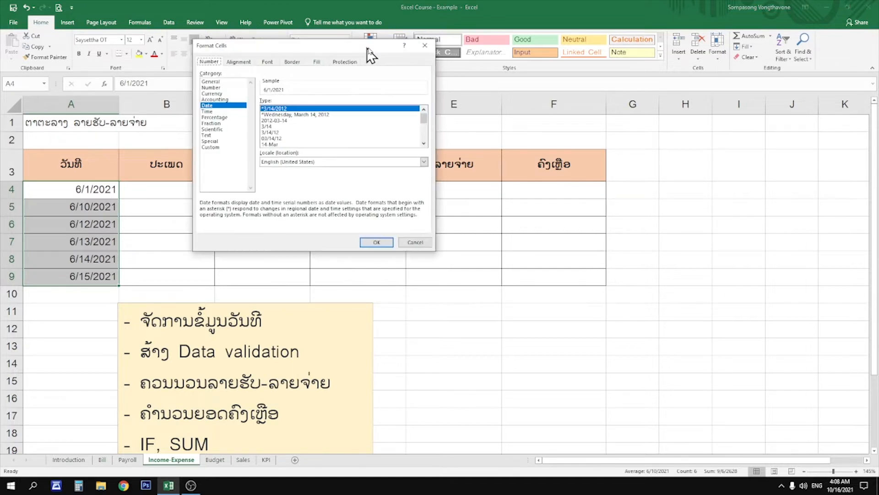
pyautogui.click(429, 45)
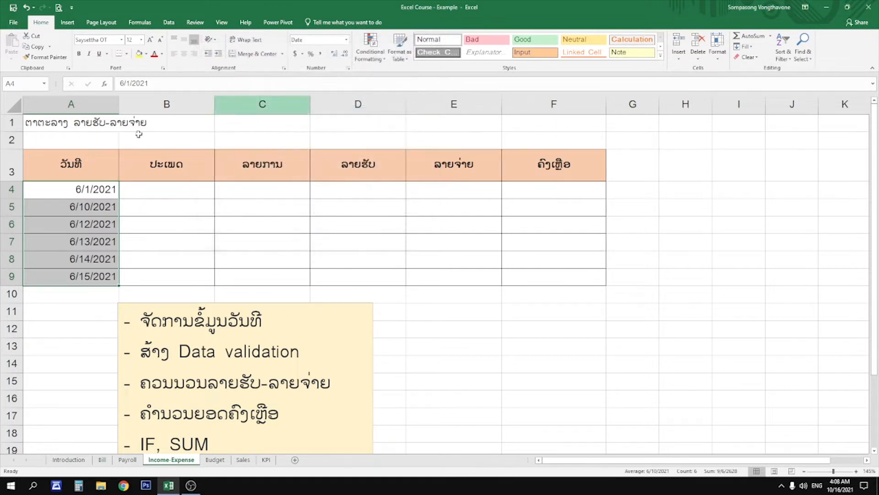
# Open the Format Cells dialog for the selected dates and move it clear of the date column.
pyautogui.rightClick(76, 207)
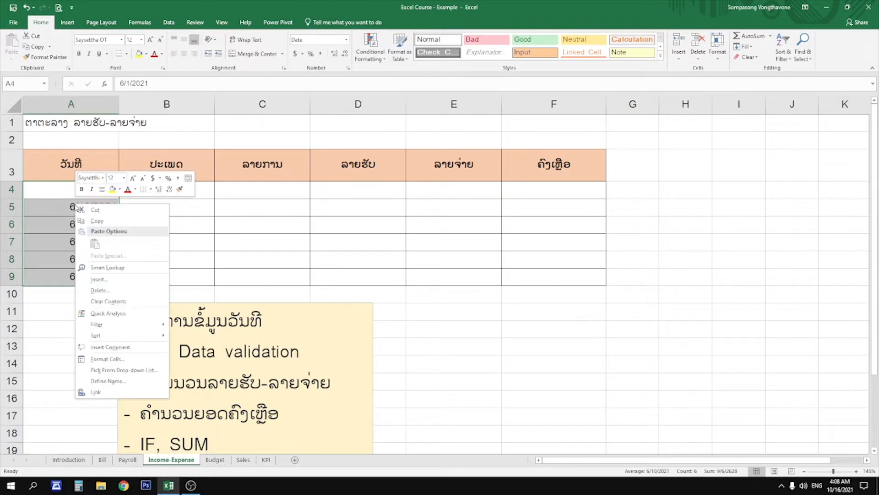
pyautogui.click(138, 360)
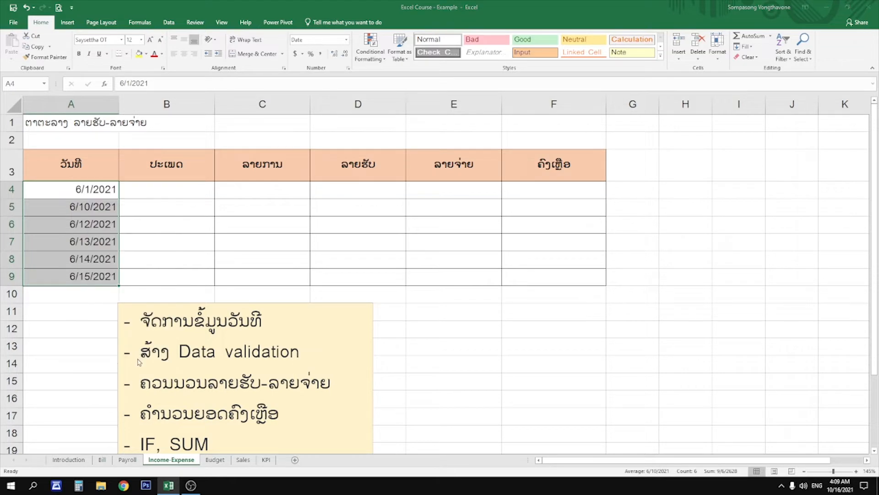
pyautogui.moveTo(149, 256); pyautogui.dragTo(312, 134)
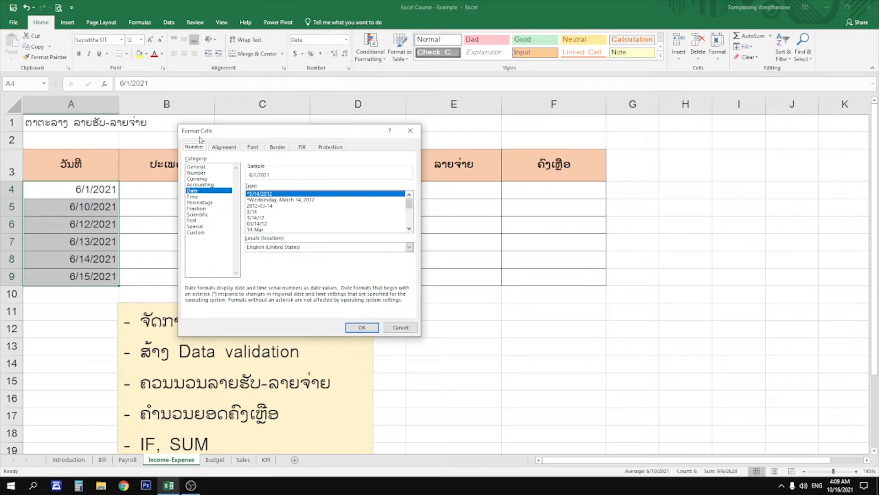
# Compare the Custom and Time number format categories with Date, and return to the Date category.
pyautogui.click(200, 233)
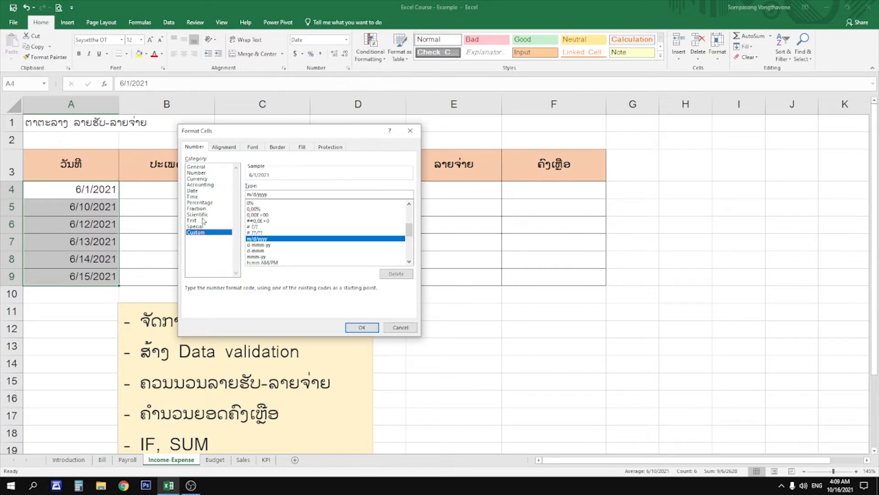
pyautogui.click(198, 191)
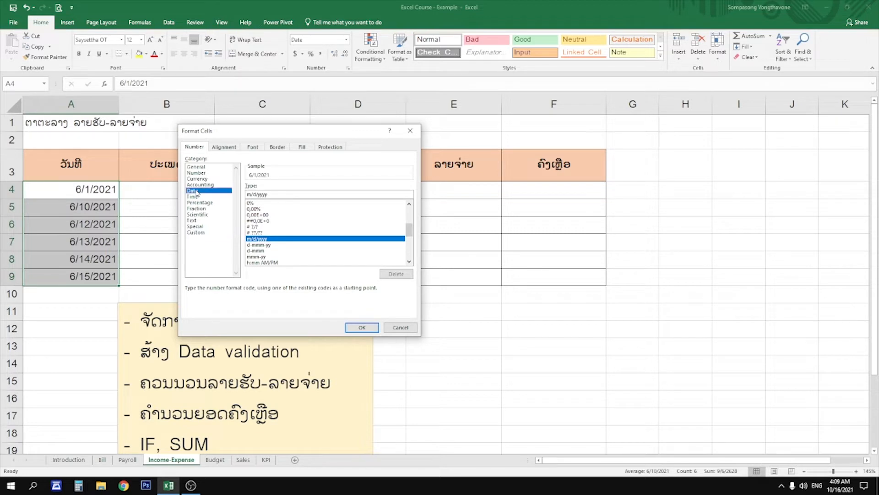
pyautogui.click(200, 232)
pyautogui.click(205, 191)
pyautogui.click(200, 197)
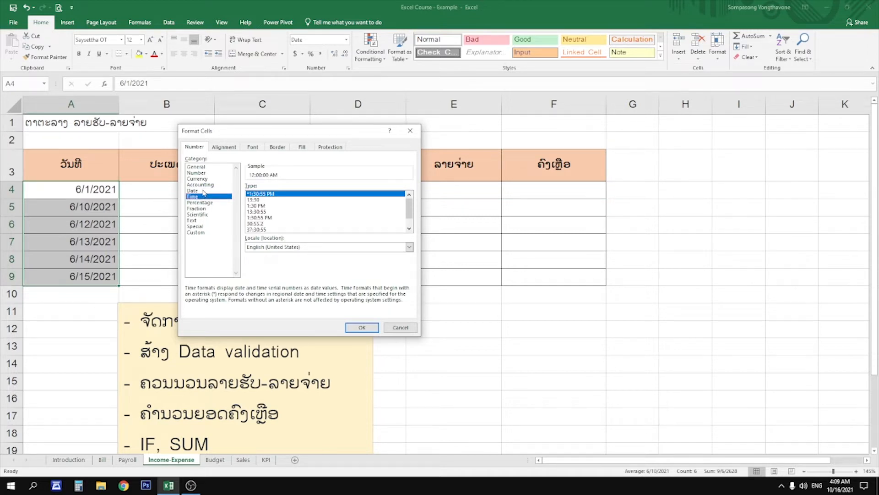
pyautogui.click(205, 191)
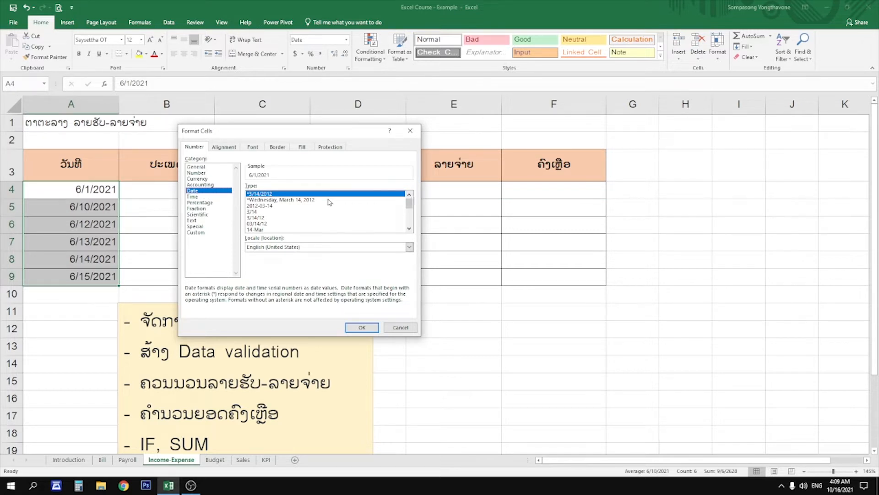
# Look through the English (United States) date types and try 14-Mar-2012 and 3/14/2012.
pyautogui.moveTo(410, 207)
pyautogui.mouseDown()
pyautogui.moveTo(411, 230)
pyautogui.moveTo(411, 197)
pyautogui.mouseUp()
pyautogui.moveTo(410, 206); pyautogui.dragTo(410, 220)
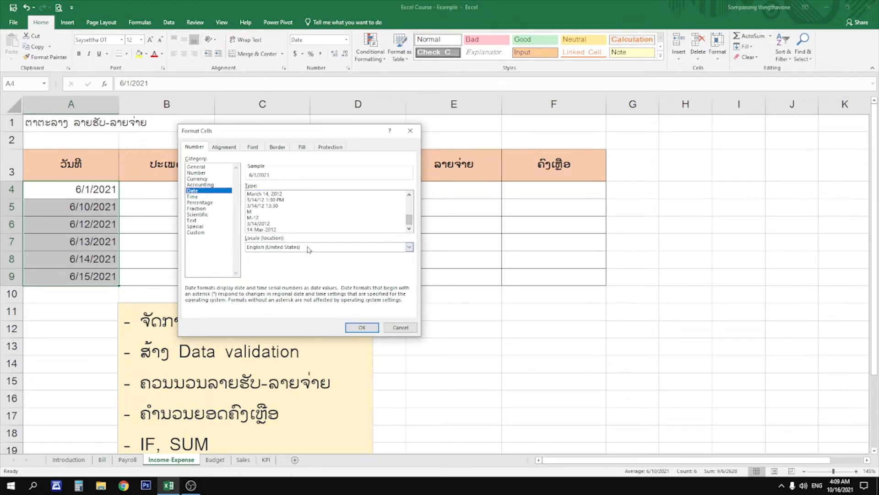
pyautogui.click(301, 229)
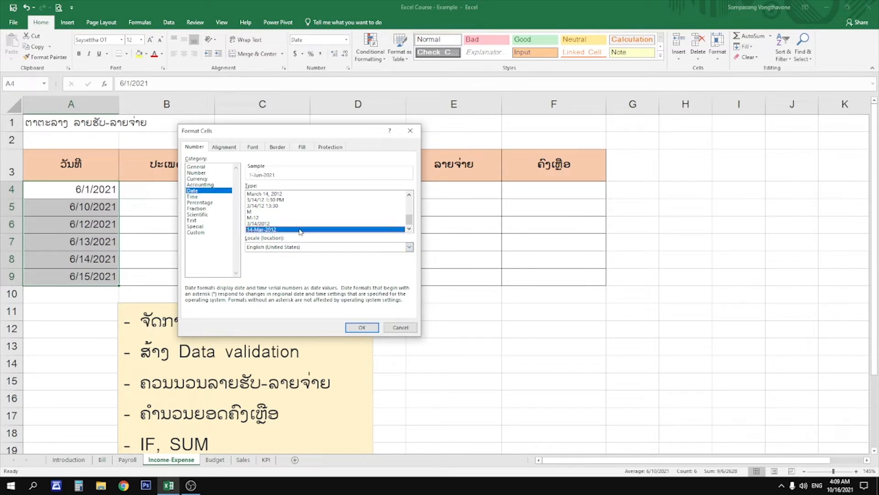
pyautogui.click(302, 224)
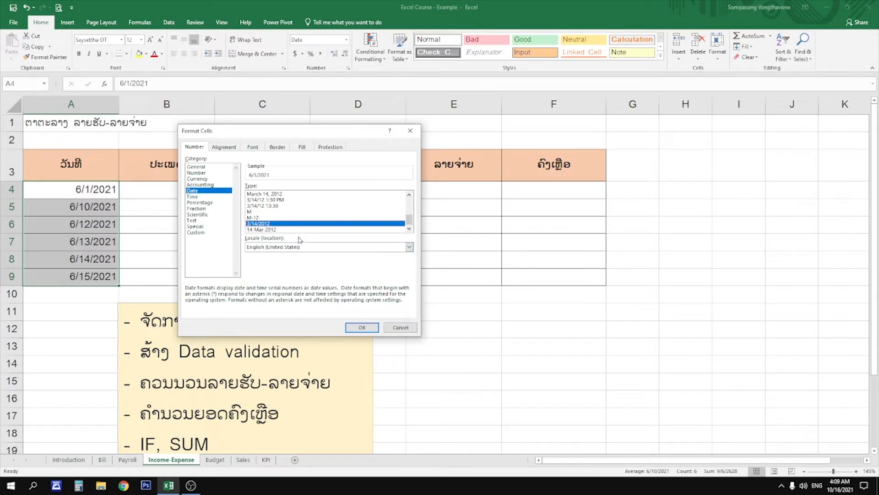
# Set the locale of the date format to Lao.
pyautogui.click(267, 248)
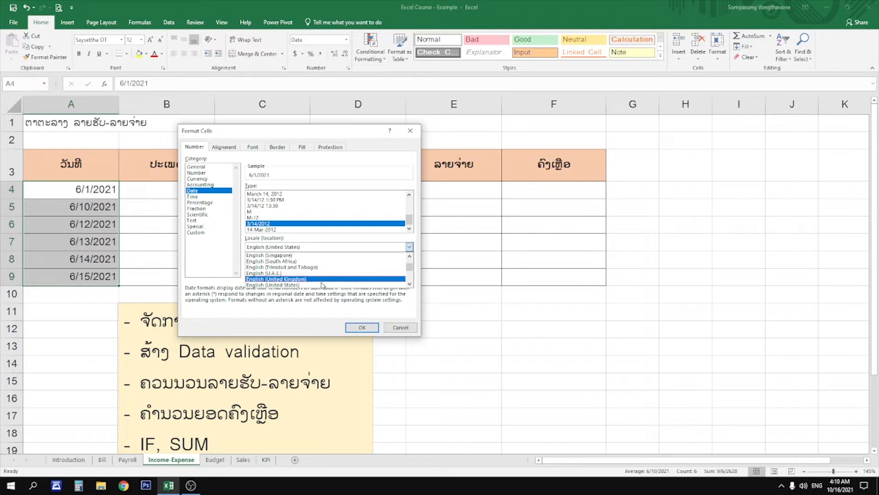
pyautogui.scroll(-15, 323, 274)
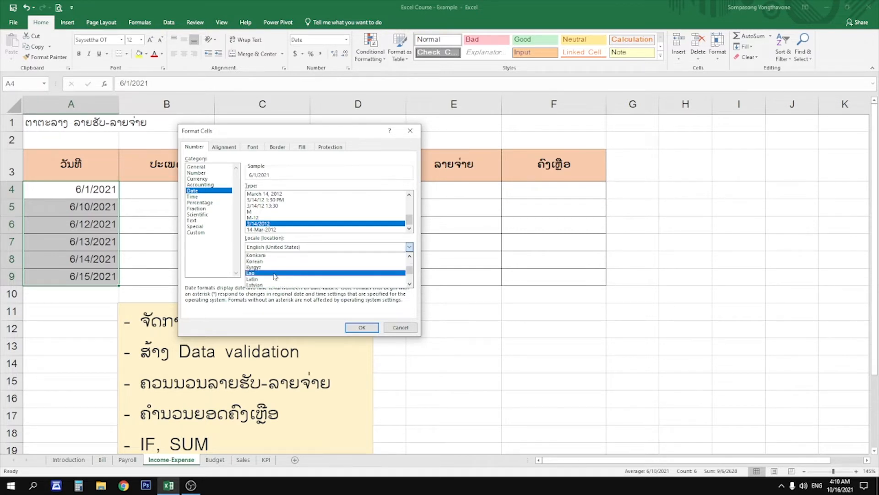
pyautogui.click(275, 273)
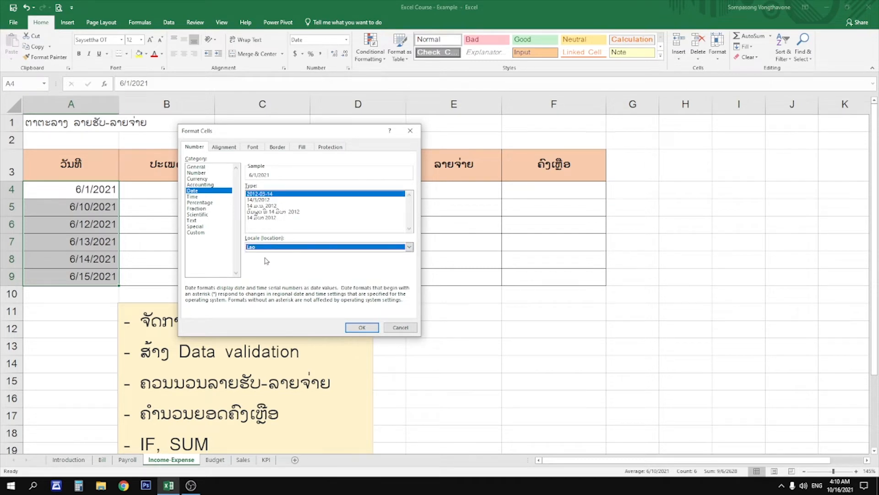
# Preview each of the Lao date types on the sample date and choose the 14/3/2012 type.
pyautogui.click(270, 195)
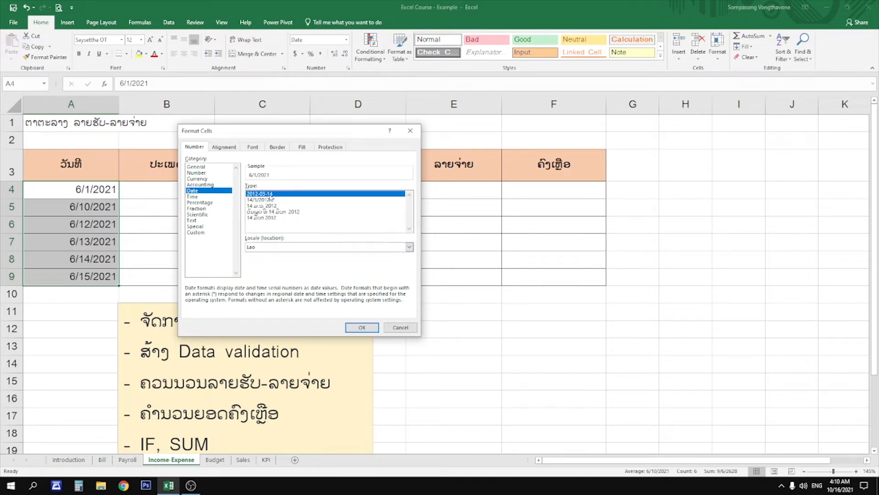
pyautogui.click(271, 200)
pyautogui.click(273, 206)
pyautogui.click(277, 212)
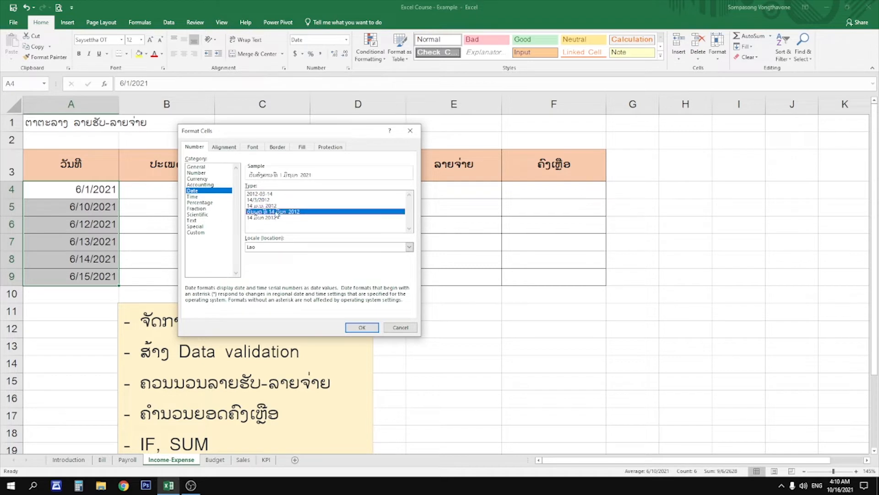
pyautogui.click(275, 218)
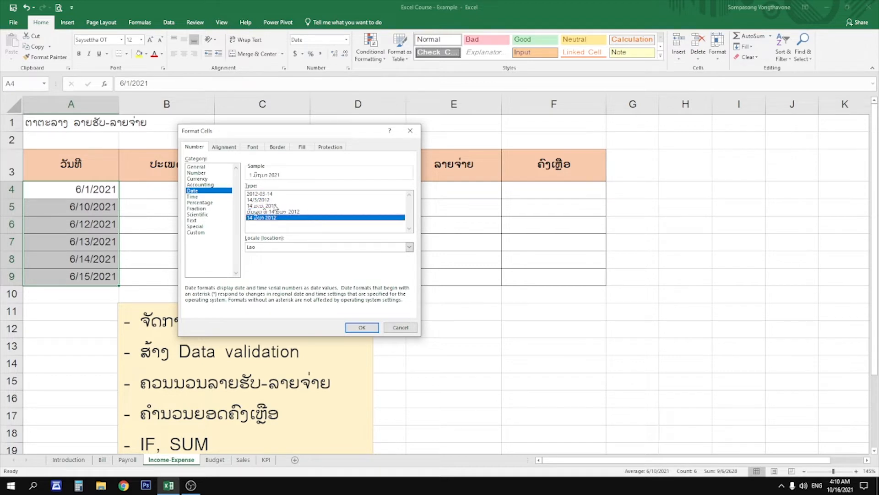
pyautogui.click(273, 201)
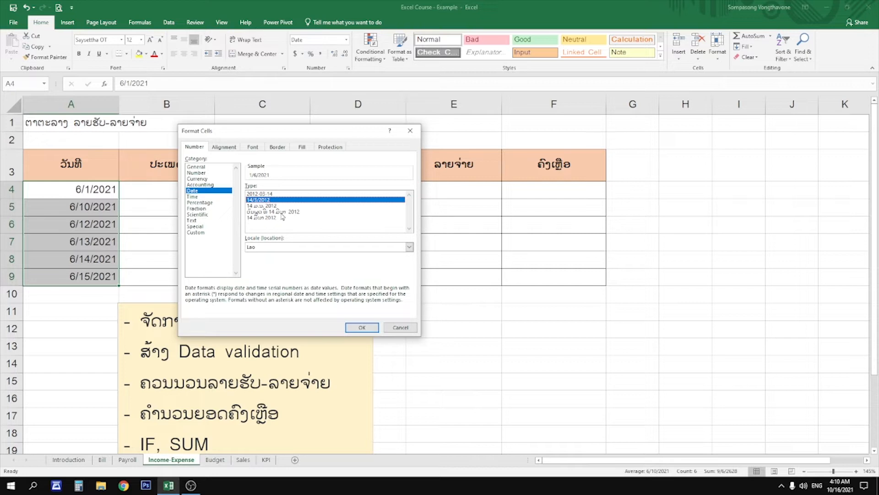
pyautogui.click(282, 207)
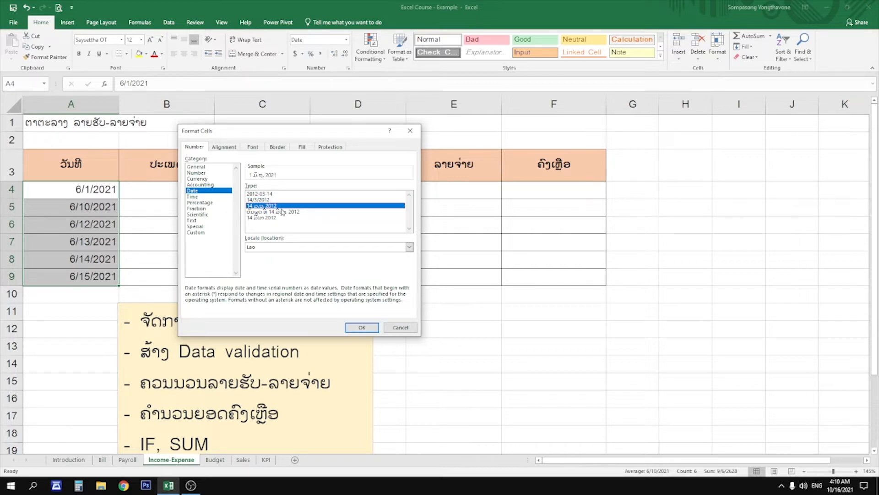
pyautogui.click(283, 217)
pyautogui.click(283, 212)
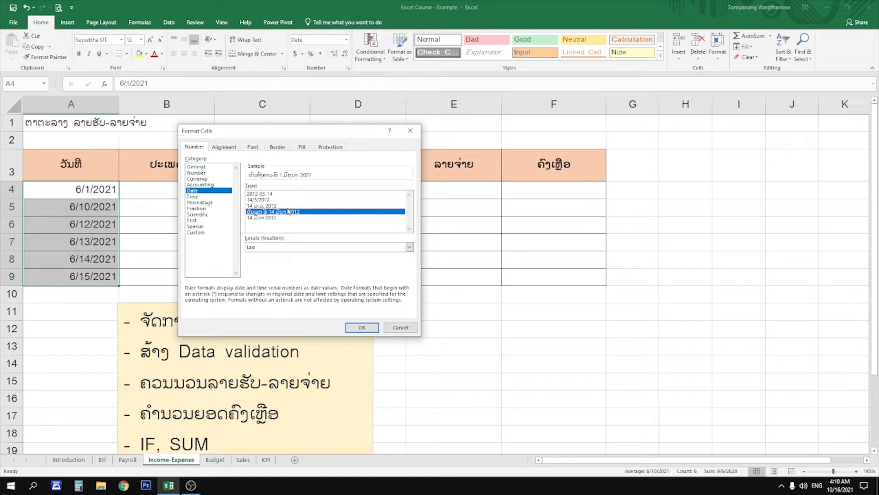
pyautogui.click(280, 217)
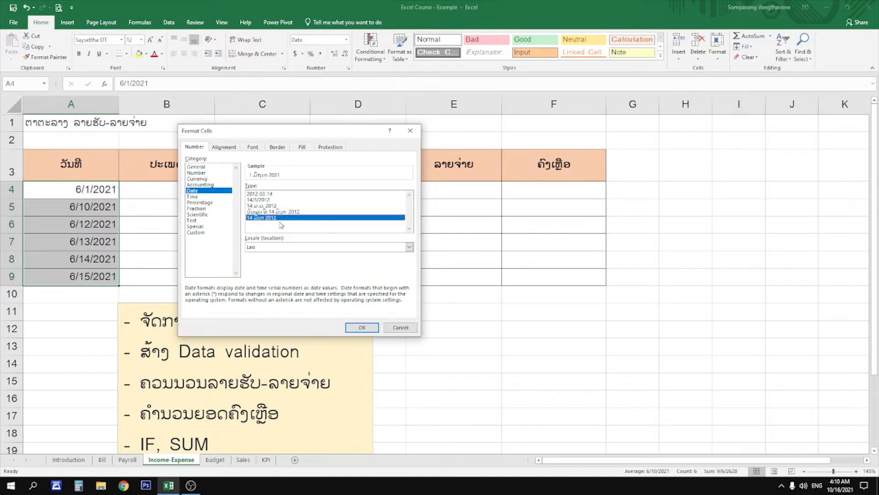
pyautogui.click(270, 200)
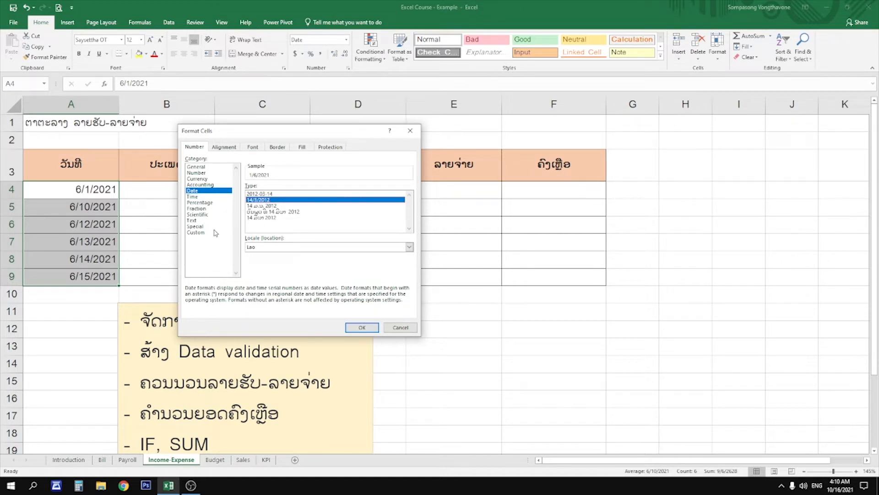
# Look through the Custom number format codes and return to the Date category.
pyautogui.click(200, 233)
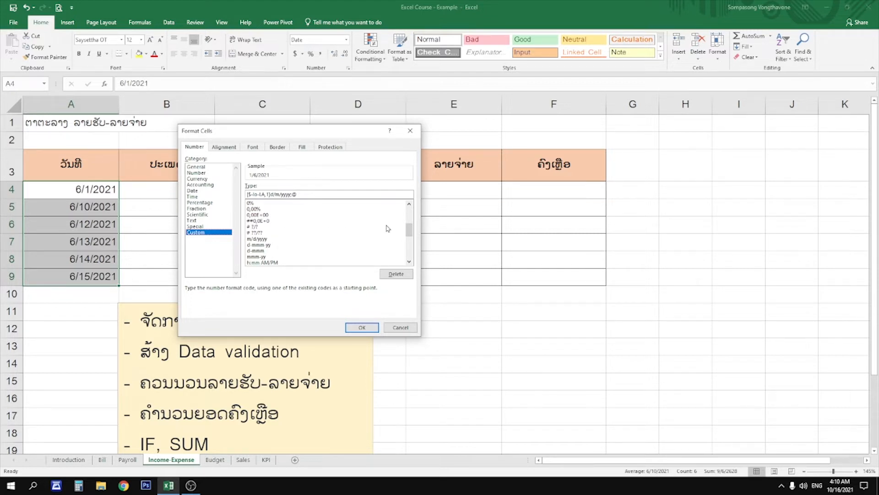
pyautogui.moveTo(409, 230)
pyautogui.mouseDown()
pyautogui.moveTo(410, 250)
pyautogui.moveTo(409, 234)
pyautogui.mouseUp()
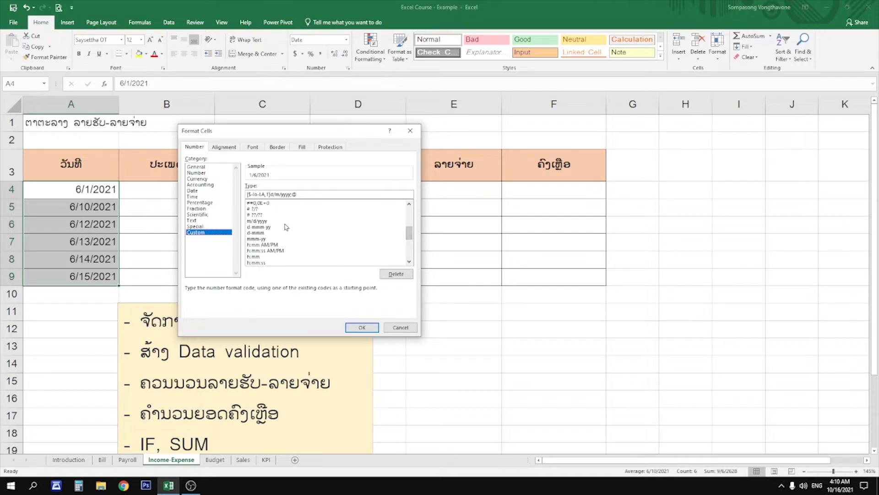
pyautogui.click(206, 192)
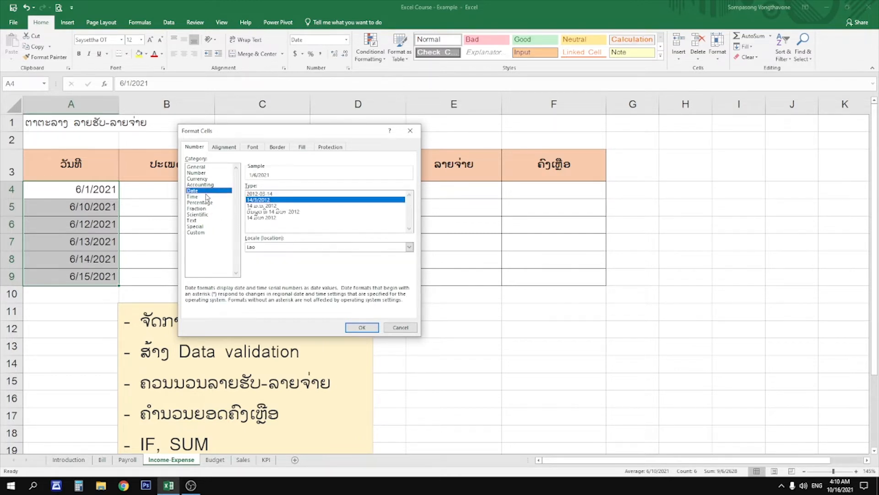
# Apply the Lao 14/3/2012 date type to the dates in A4:A9 and check them in the column.
pyautogui.click(252, 250)
pyautogui.click(252, 250)
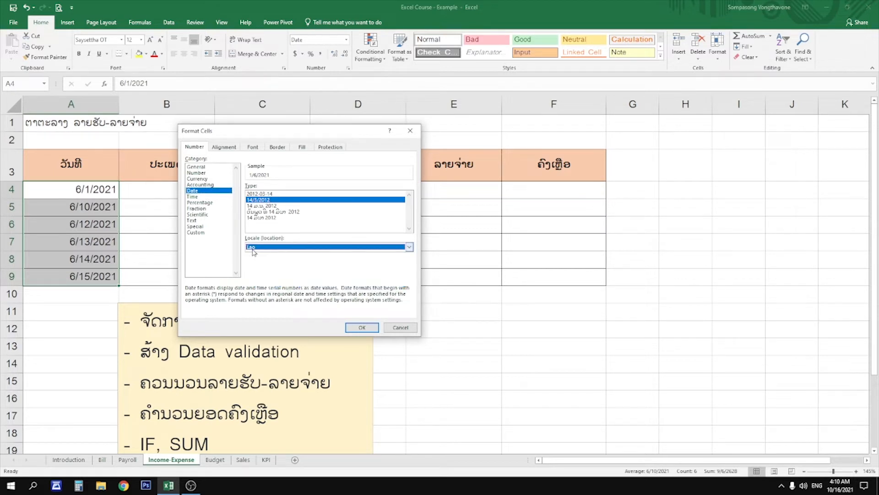
pyautogui.click(258, 202)
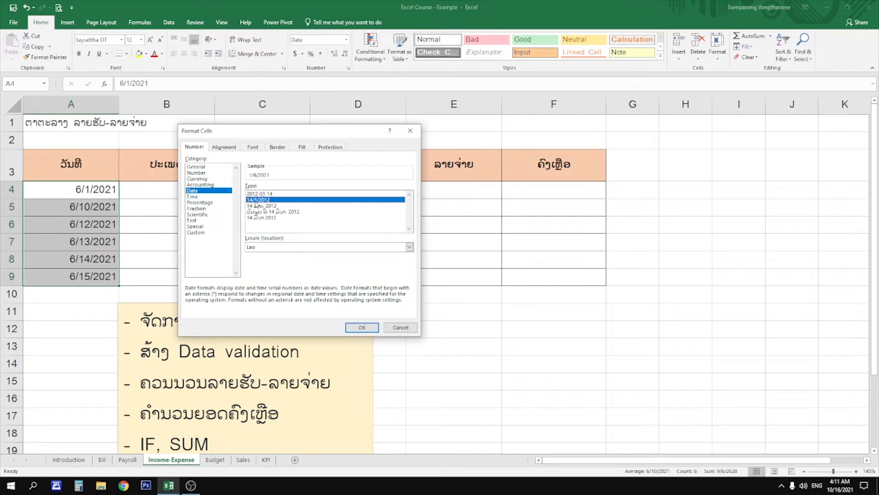
pyautogui.click(362, 328)
pyautogui.click(86, 189)
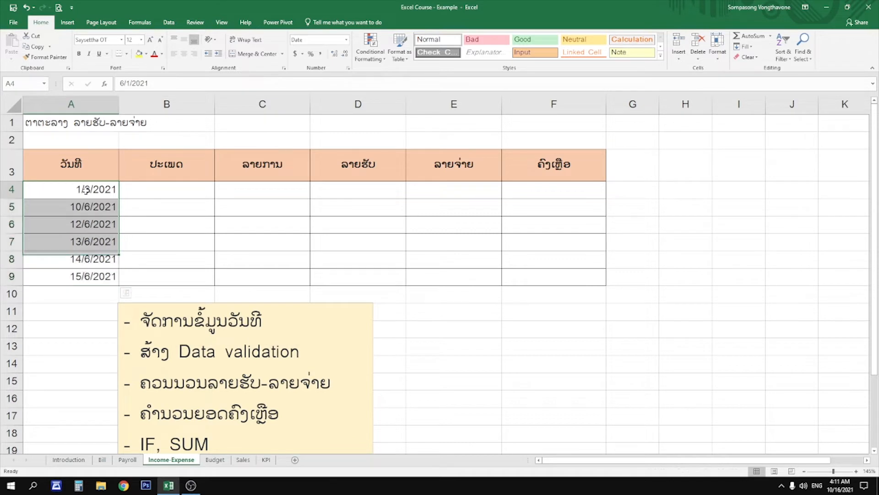
pyautogui.moveTo(86, 189); pyautogui.dragTo(89, 274)
pyautogui.click(89, 191)
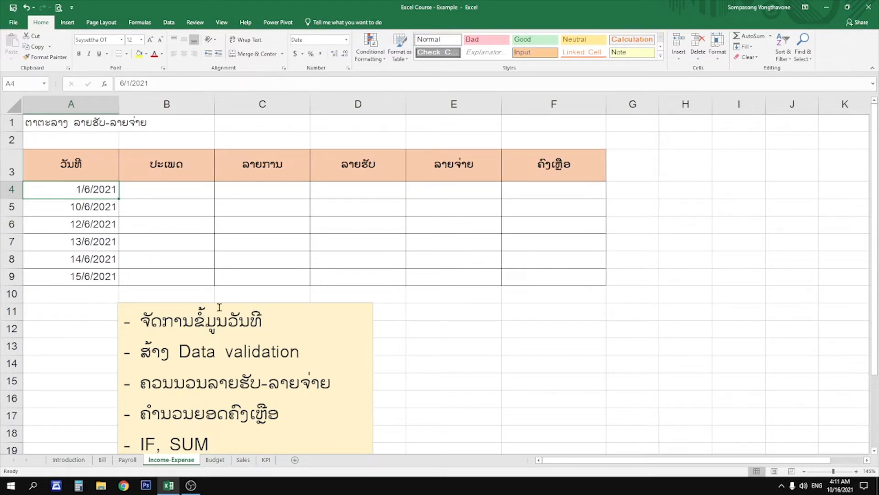
# Enter ຂາຍເຄື່ອງ as a sample type in B4, using the Lao input language.
pyautogui.moveTo(151, 192); pyautogui.dragTo(163, 280)
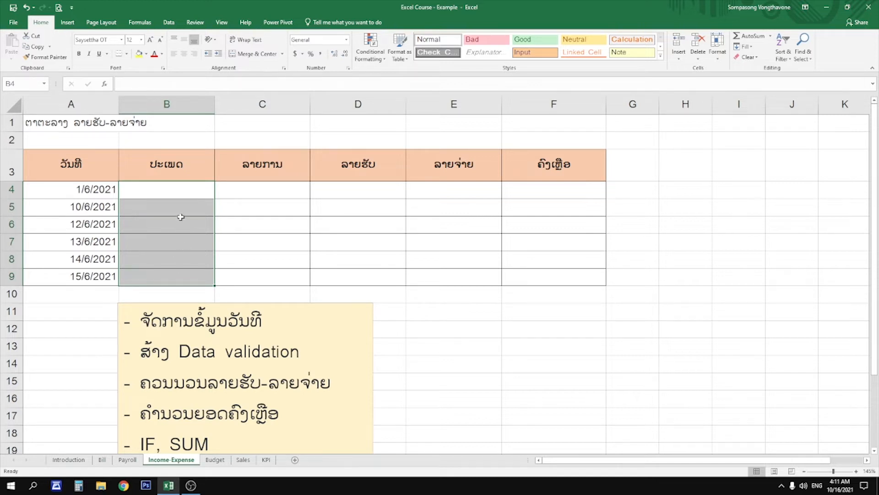
pyautogui.click(183, 191)
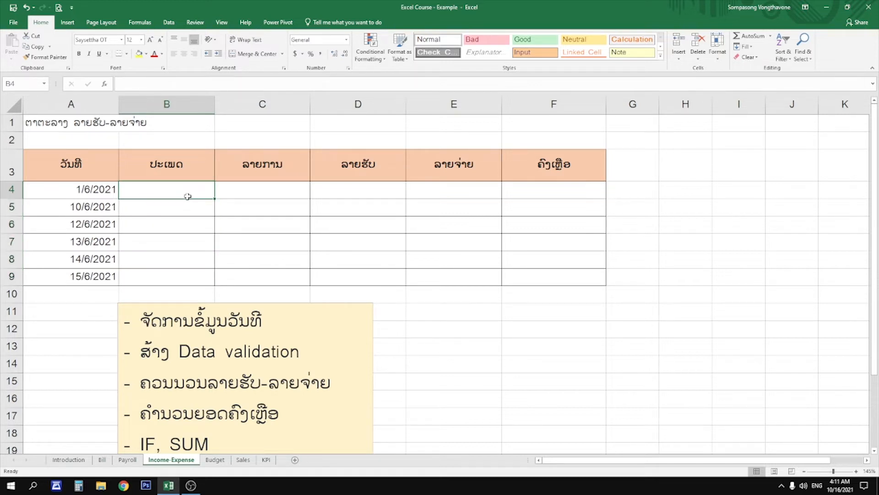
pyautogui.click(185, 202)
pyautogui.press('super+space')
pyautogui.write('ຂາຍເຄ')
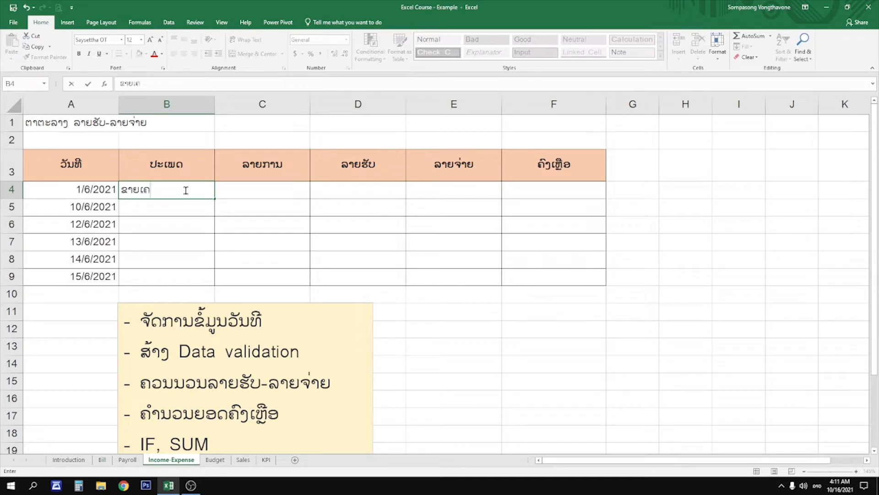
pyautogui.write('ື່ອງ')
pyautogui.press('Return')
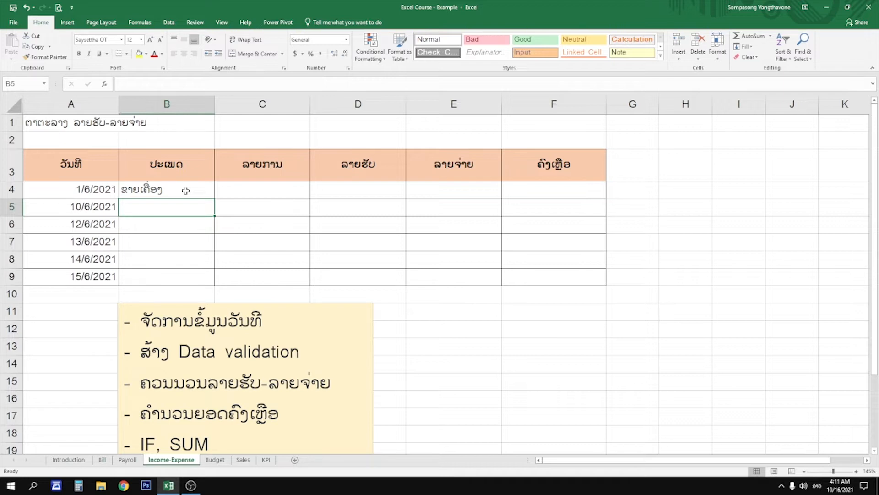
# Enter the sample types ຄົງທີ່ in B5 and ຜັນປ່ຽນ in B6.
pyautogui.write('ຄົ')
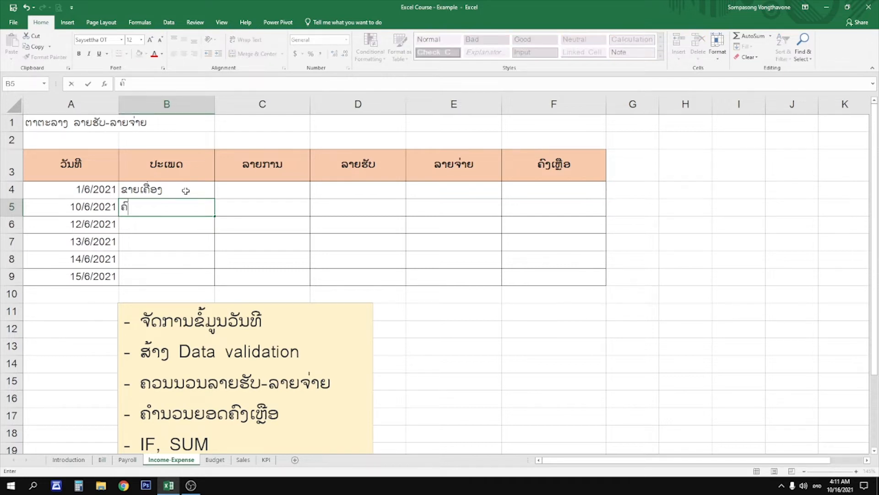
pyautogui.write('ງທີ')
pyautogui.press('Tab')
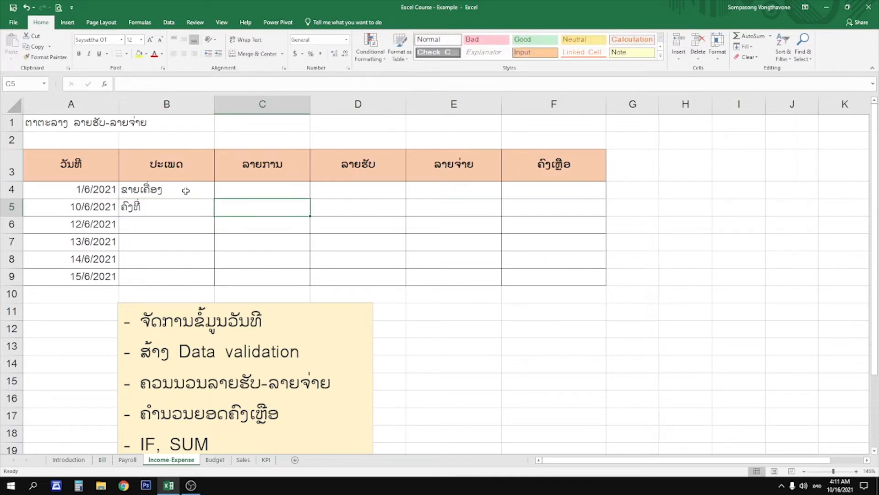
pyautogui.press('Down')
pyautogui.press('Left')
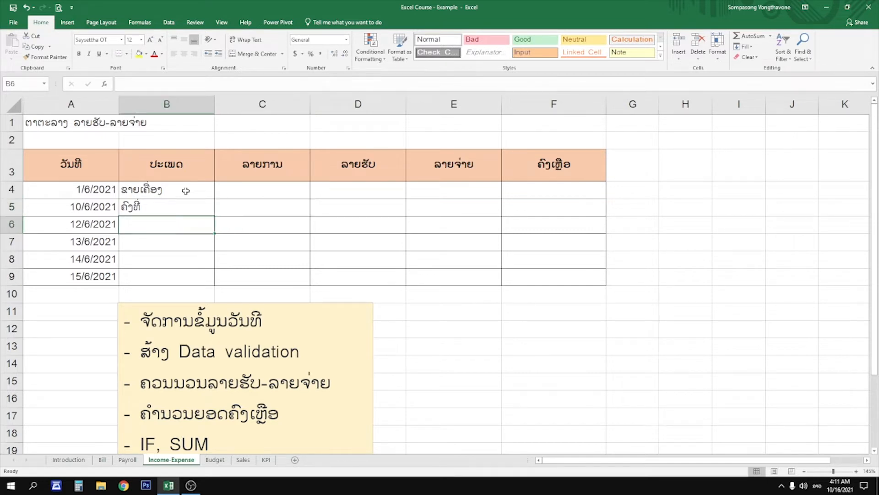
pyautogui.write('ຕົ້ນປຸ່ນ')
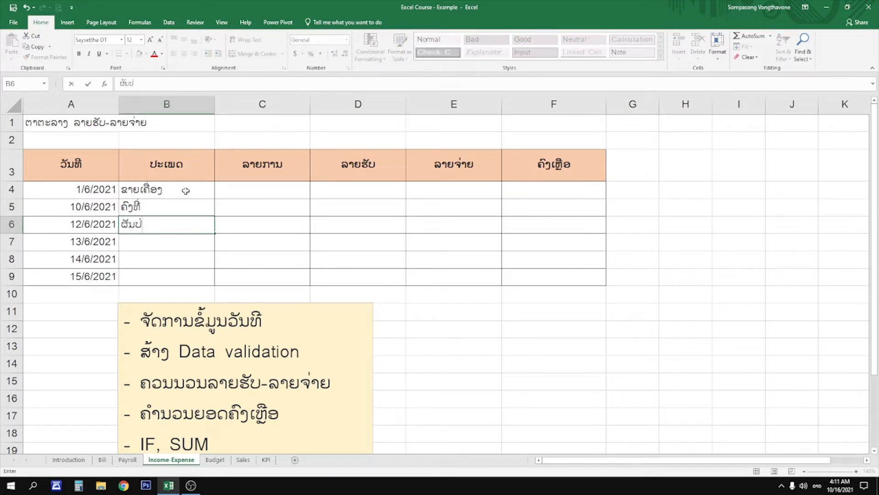
pyautogui.press('Return')
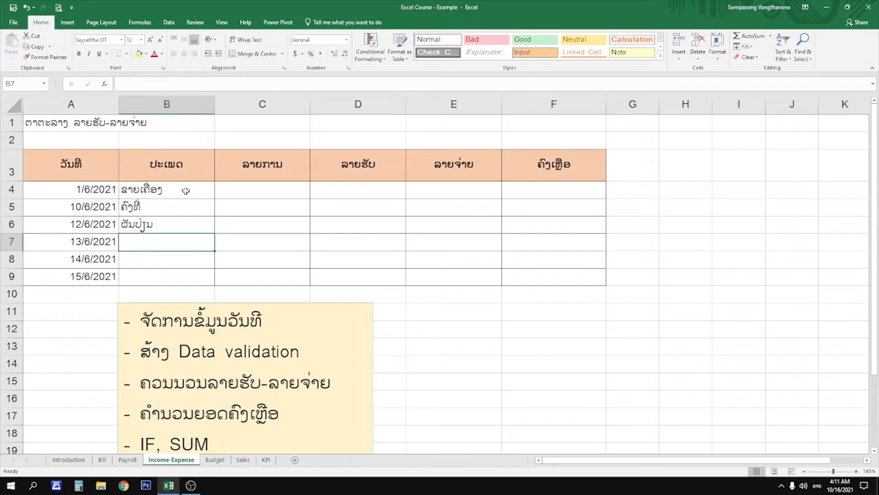
# Clear the hand-entered sample types from B4:B7.
pyautogui.moveTo(186, 190); pyautogui.dragTo(184, 228)
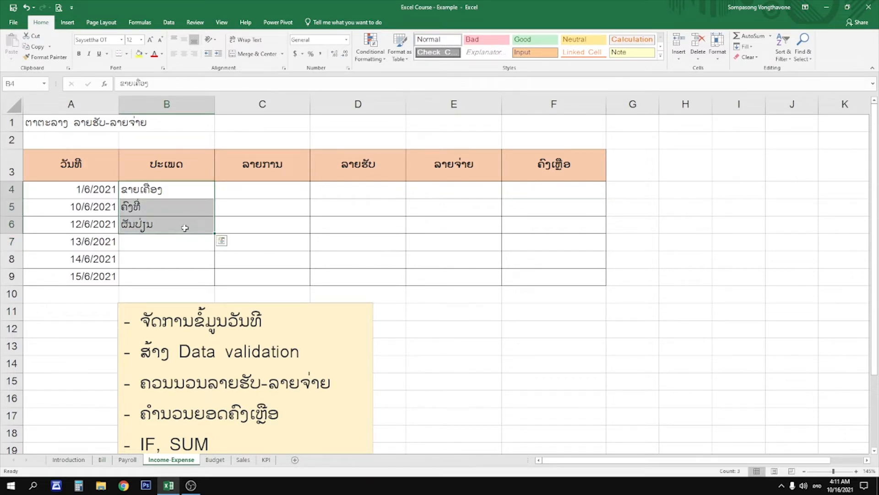
pyautogui.moveTo(305, 353); pyautogui.dragTo(154, 354)
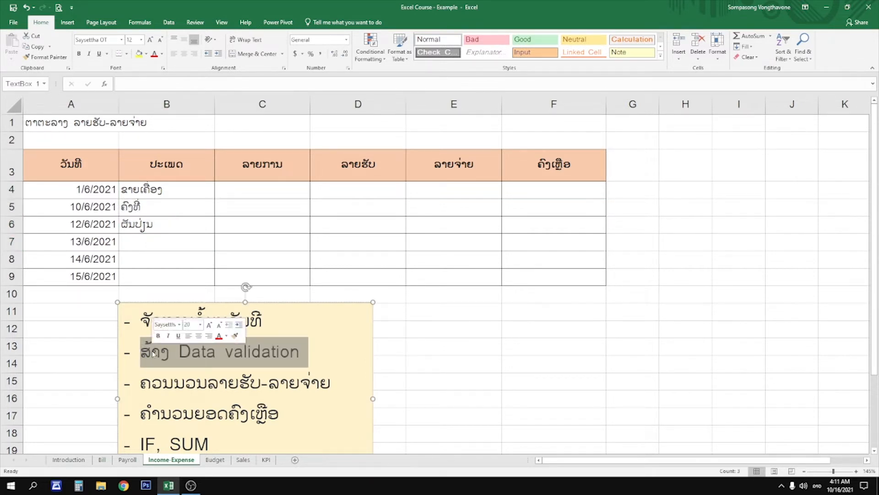
pyautogui.moveTo(182, 194); pyautogui.dragTo(172, 235)
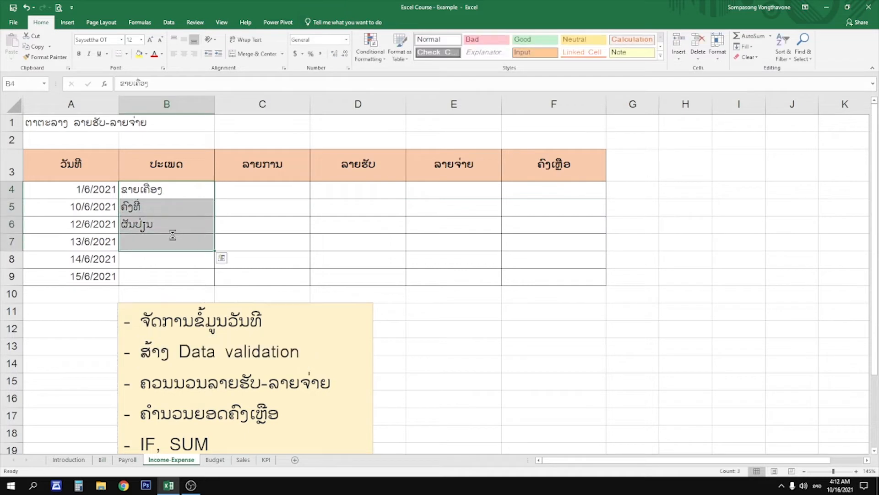
pyautogui.press('Delete')
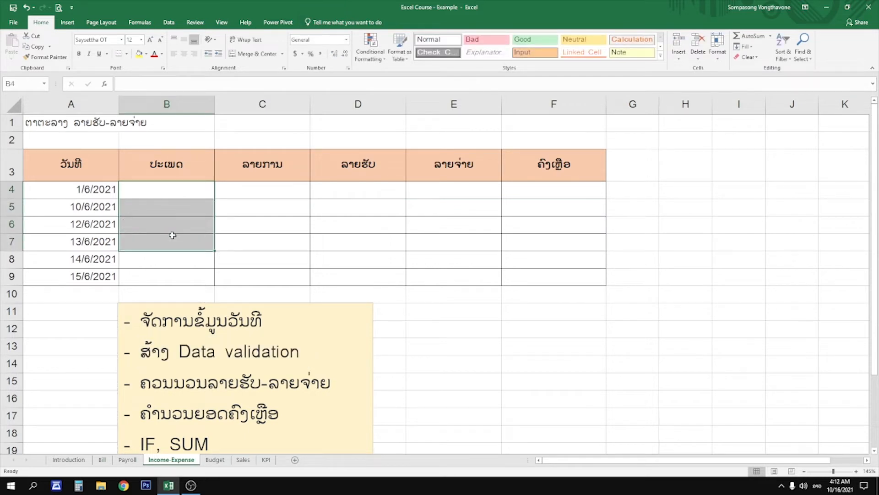
# List the types ຄົງທີ່, ຜັນປ່ຽນ, ຂາຍສິນຄ້າ, ເງິນເດືອນ and ເຝິກອົບຮົມ in I4:I8, outside the table.
pyautogui.click(678, 189)
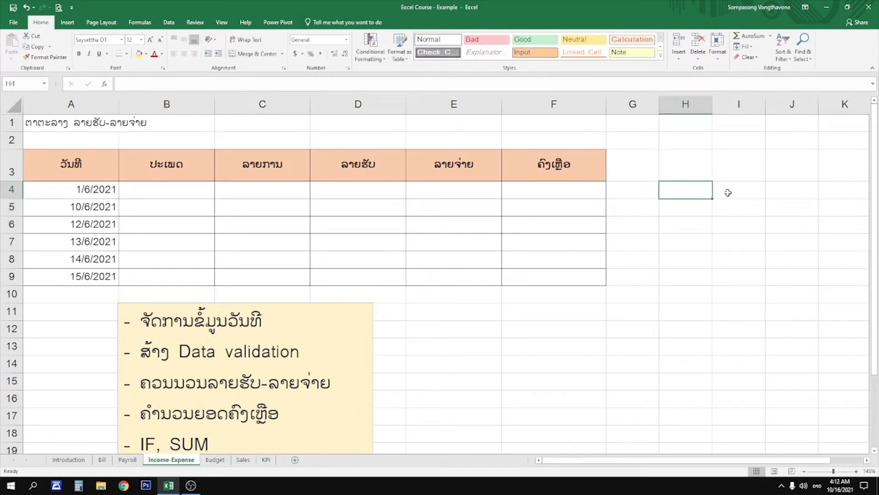
pyautogui.moveTo(736, 190); pyautogui.dragTo(738, 245)
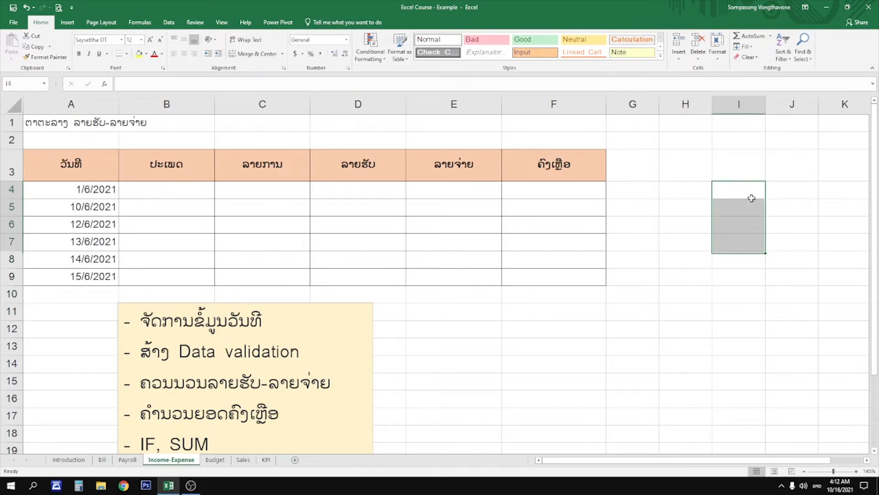
pyautogui.click(746, 194)
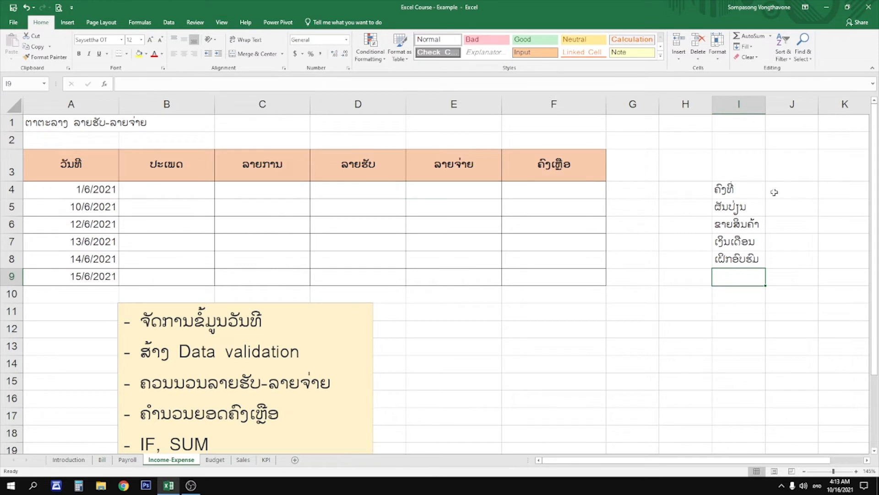
# Review each type listed in I4:I8 and the Data validation item in the notes box.
pyautogui.moveTo(755, 189); pyautogui.dragTo(743, 278)
pyautogui.click(746, 188)
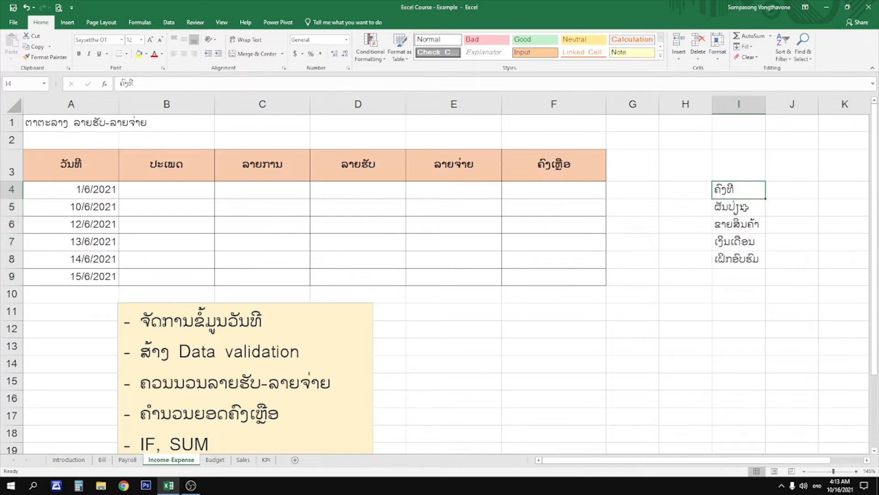
pyautogui.click(744, 207)
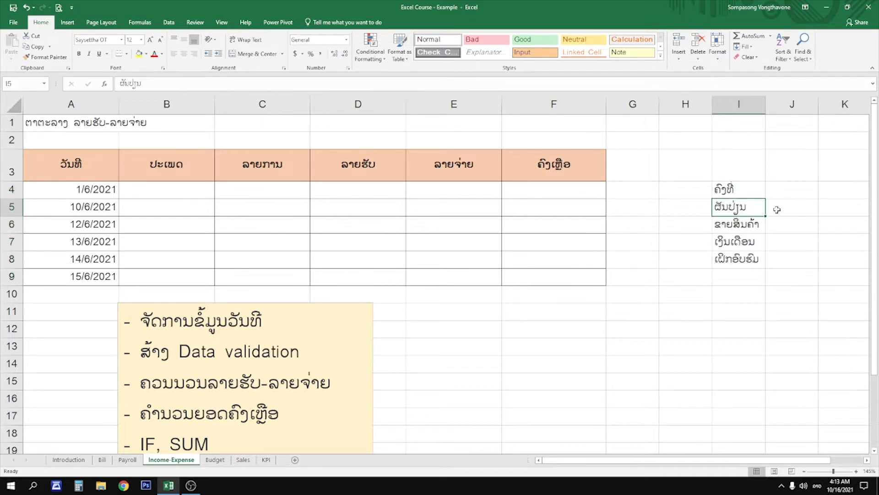
pyautogui.click(753, 226)
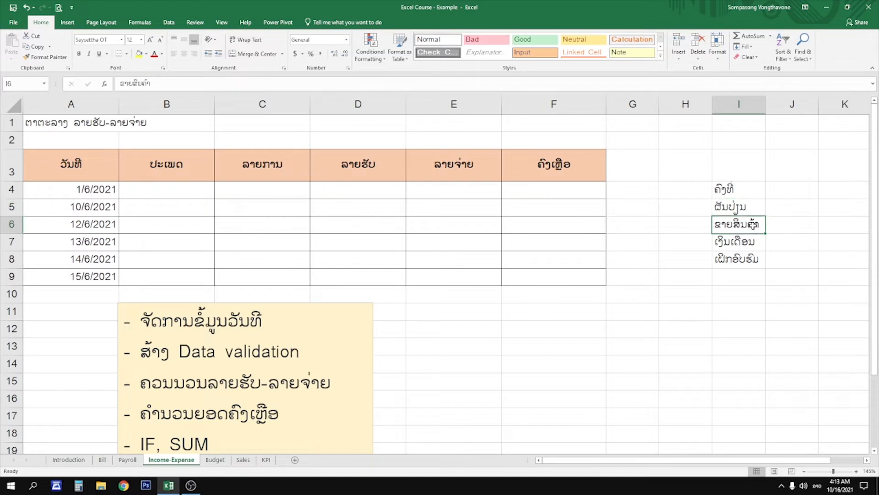
pyautogui.moveTo(756, 226); pyautogui.dragTo(756, 259)
pyautogui.click(751, 259)
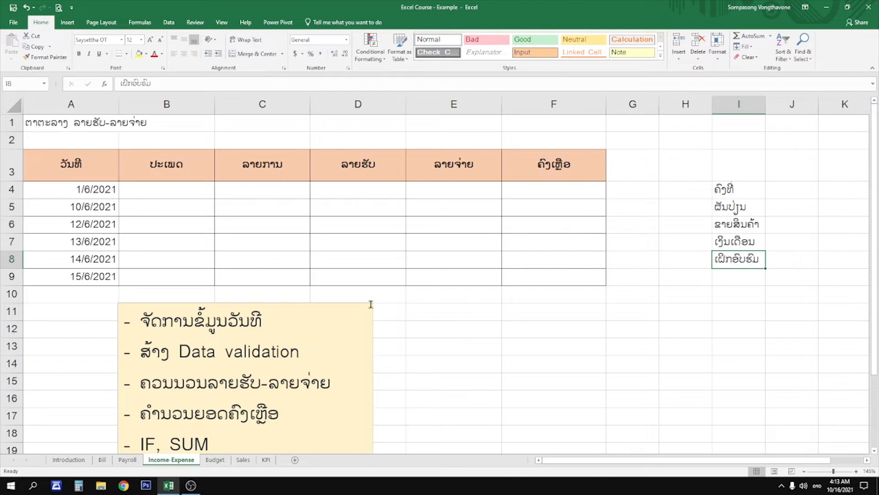
pyautogui.moveTo(295, 354); pyautogui.dragTo(179, 352)
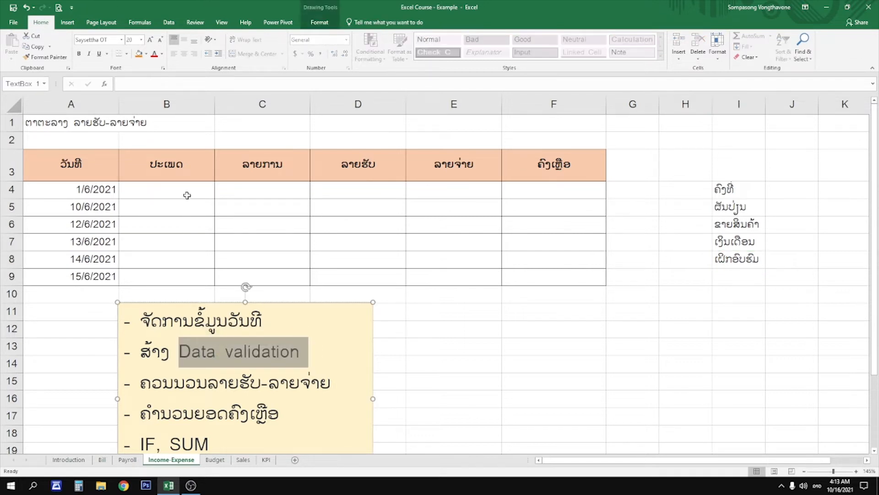
# Open data validation for the type cells B4:B9 and allow only List entries.
pyautogui.click(187, 186)
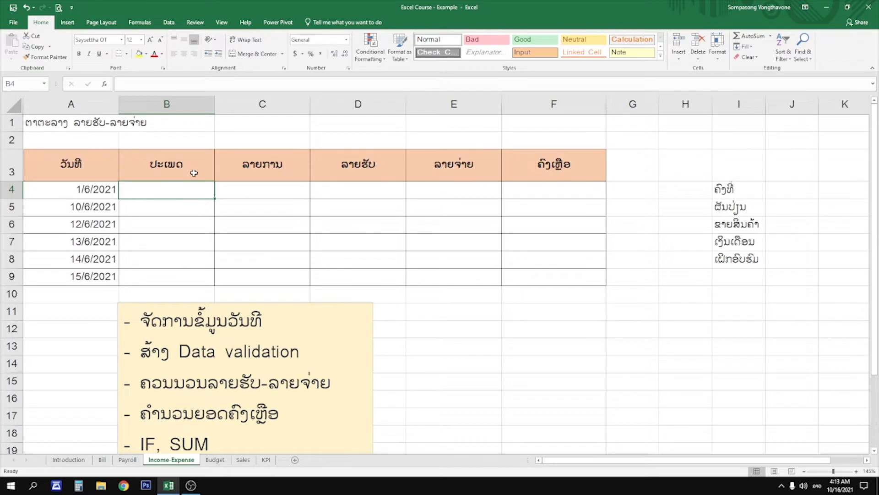
pyautogui.moveTo(193, 189); pyautogui.dragTo(183, 283)
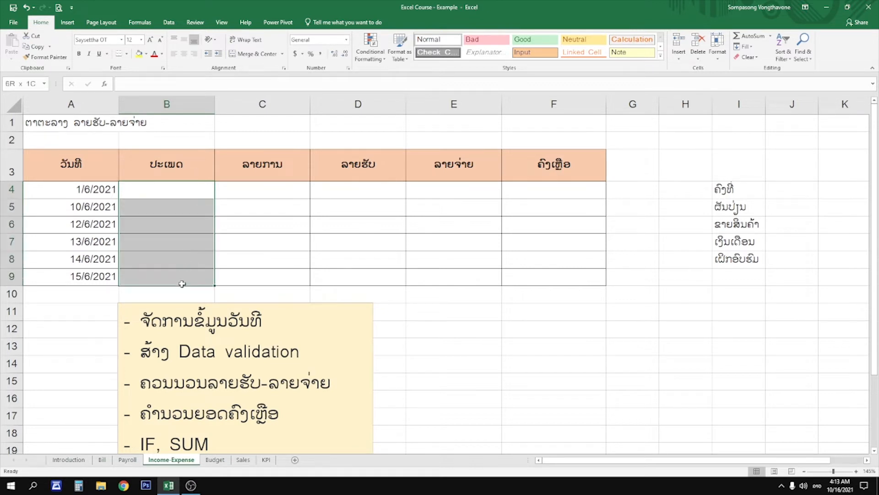
pyautogui.moveTo(170, 192); pyautogui.dragTo(173, 276)
pyautogui.click(169, 23)
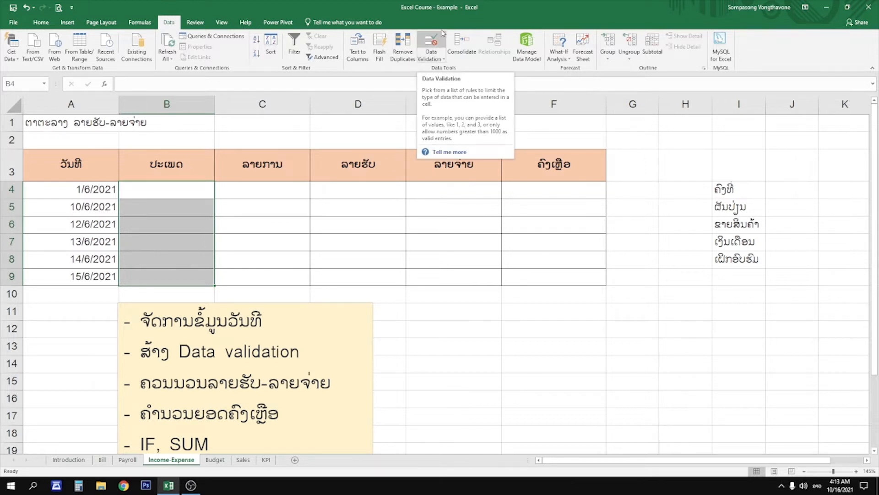
pyautogui.click(433, 56)
pyautogui.click(433, 56)
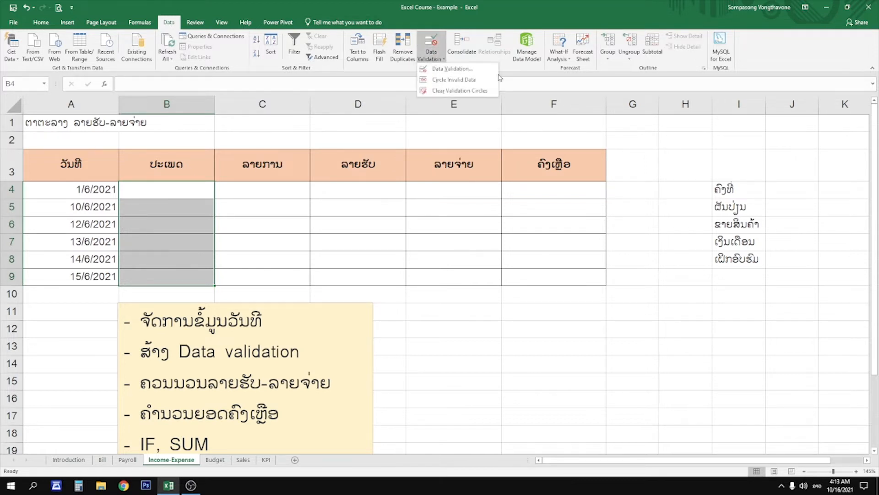
pyautogui.click(481, 71)
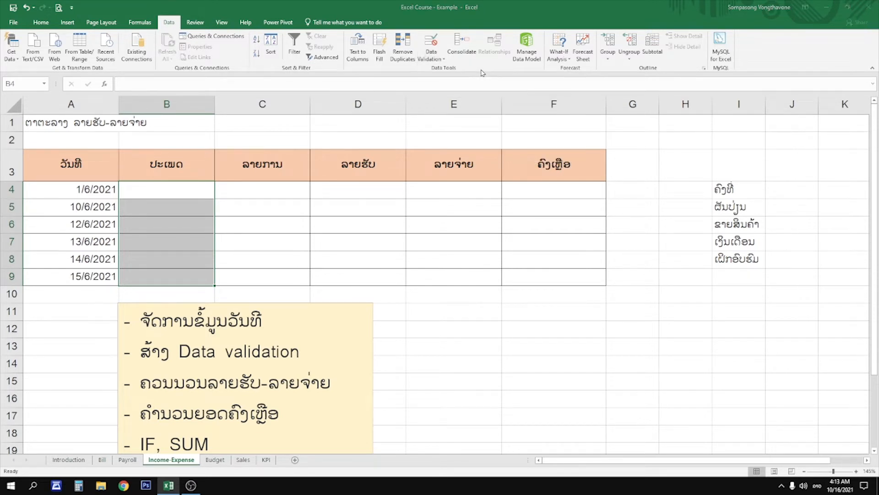
pyautogui.moveTo(375, 79); pyautogui.dragTo(404, 82)
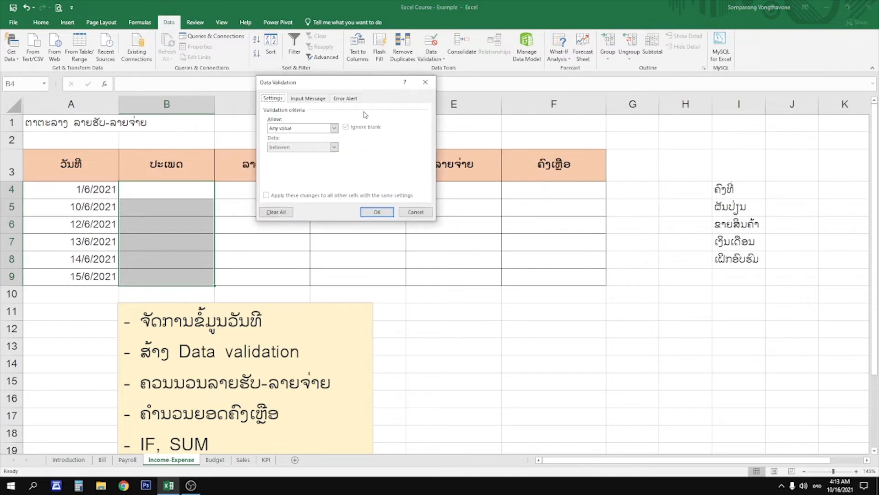
pyautogui.click(333, 128)
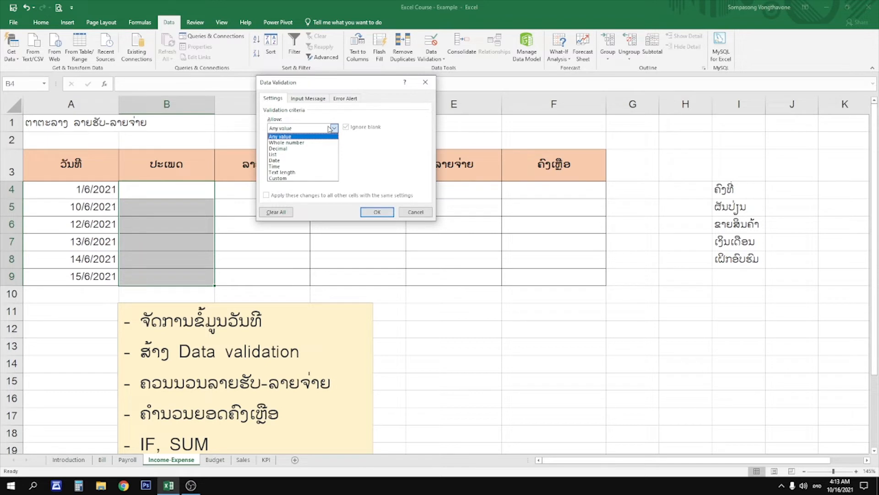
pyautogui.click(319, 154)
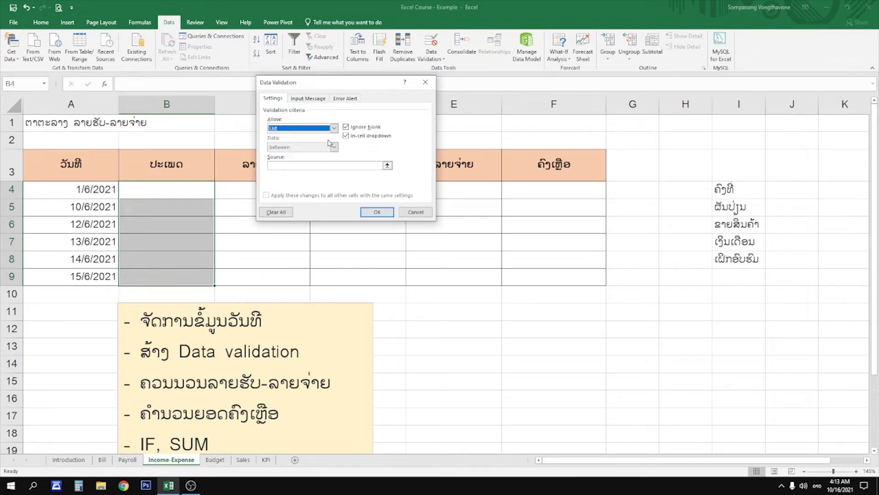
# Use the types in I4:I8 as the validation list's source and apply the rule.
pyautogui.click(382, 166)
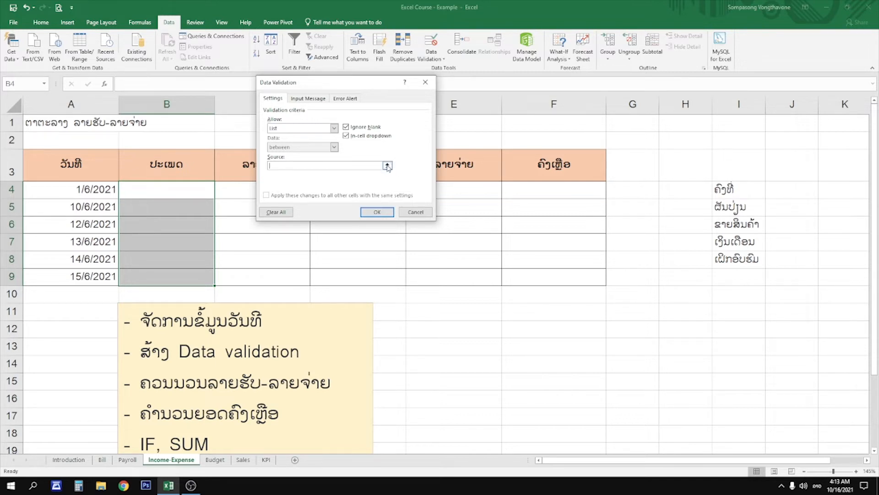
pyautogui.click(388, 166)
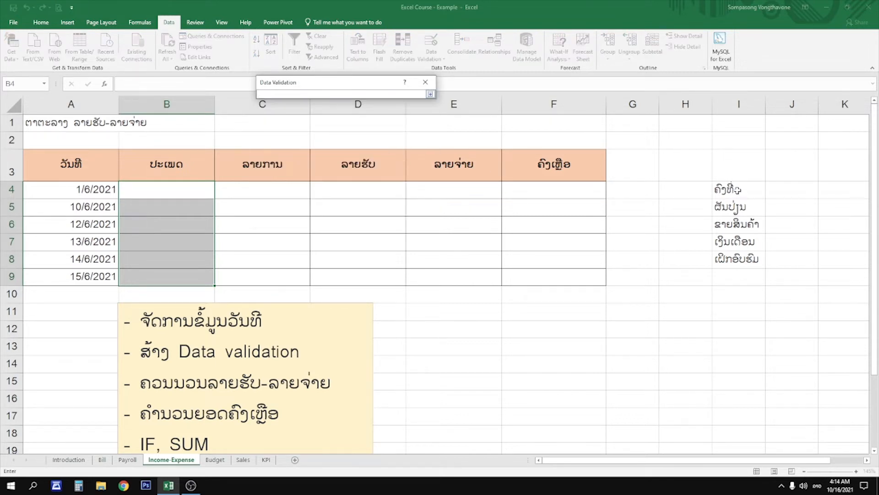
pyautogui.moveTo(737, 192); pyautogui.dragTo(736, 256)
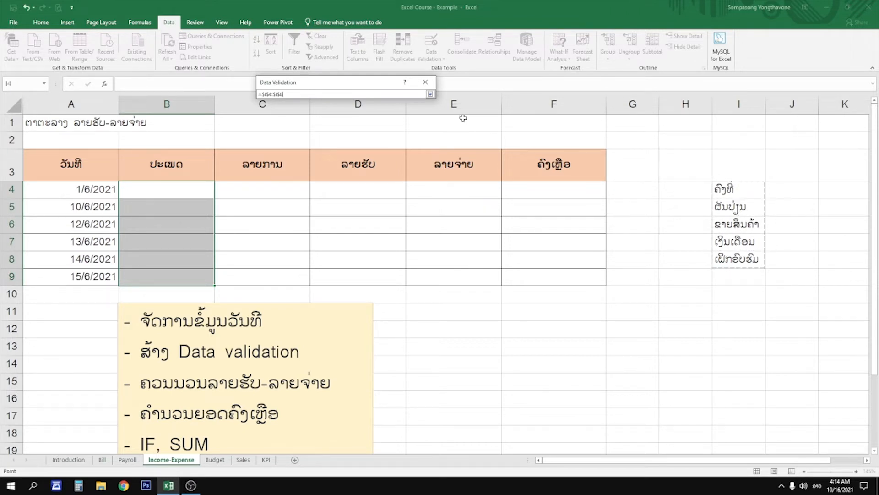
pyautogui.click(430, 94)
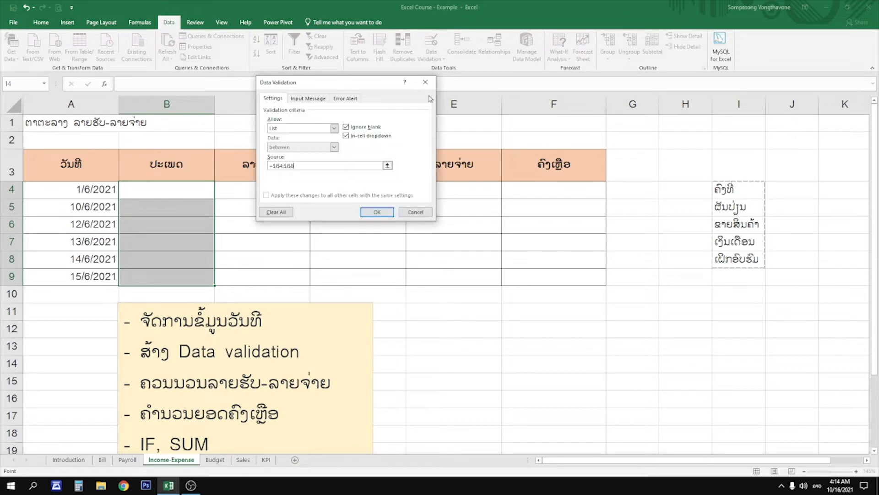
pyautogui.click(375, 212)
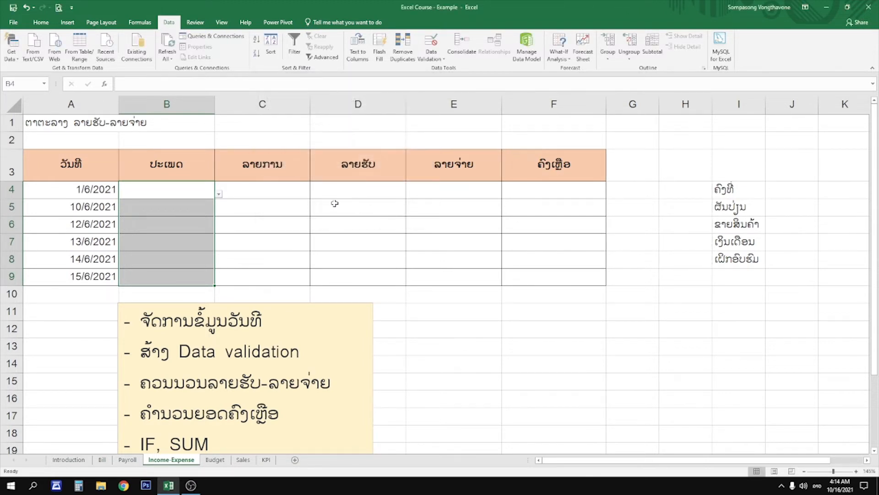
# Choose the types ຄົງທີ່ in B4, ຜັນປ່ຽນ in B5 and ຂາຍສິນຄ້າ in B6 from the validation list.
pyautogui.click(191, 208)
pyautogui.click(191, 195)
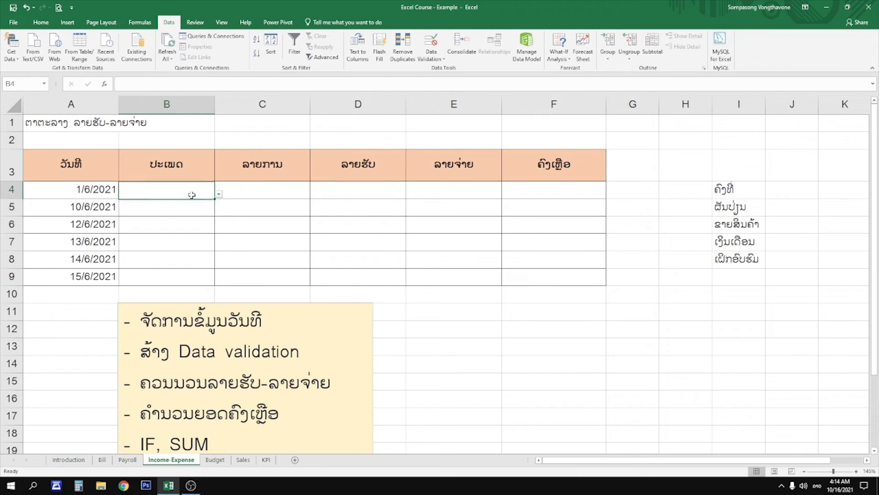
pyautogui.click(218, 194)
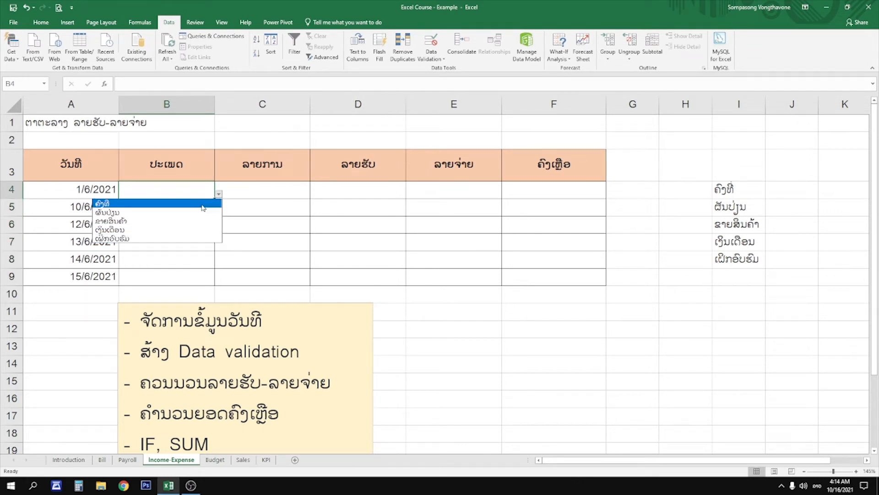
pyautogui.click(203, 203)
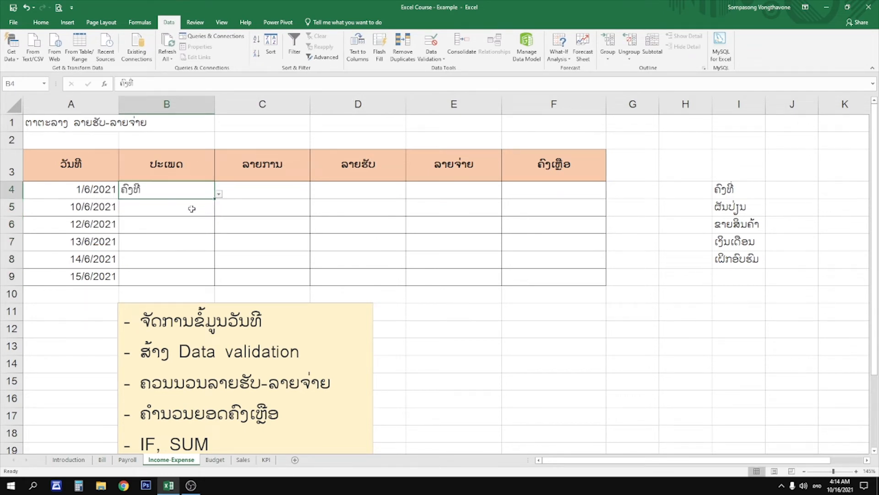
pyautogui.click(212, 212)
pyautogui.click(219, 212)
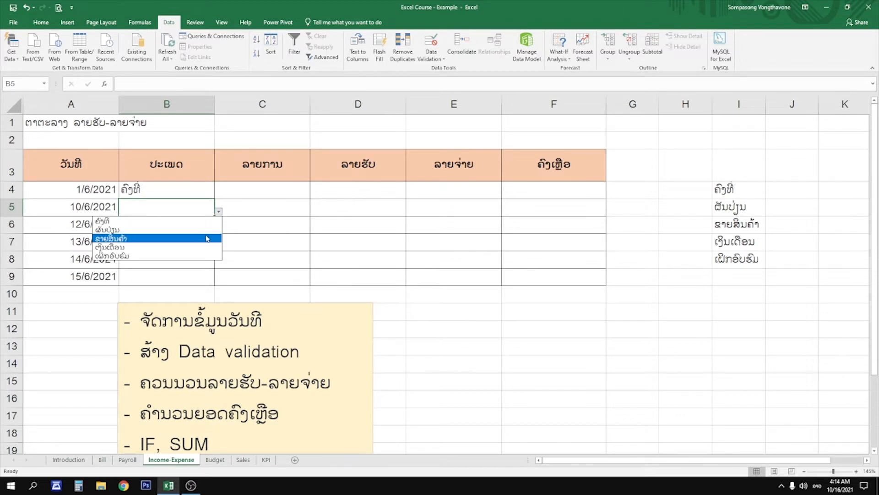
pyautogui.click(206, 231)
pyautogui.click(210, 224)
pyautogui.click(218, 228)
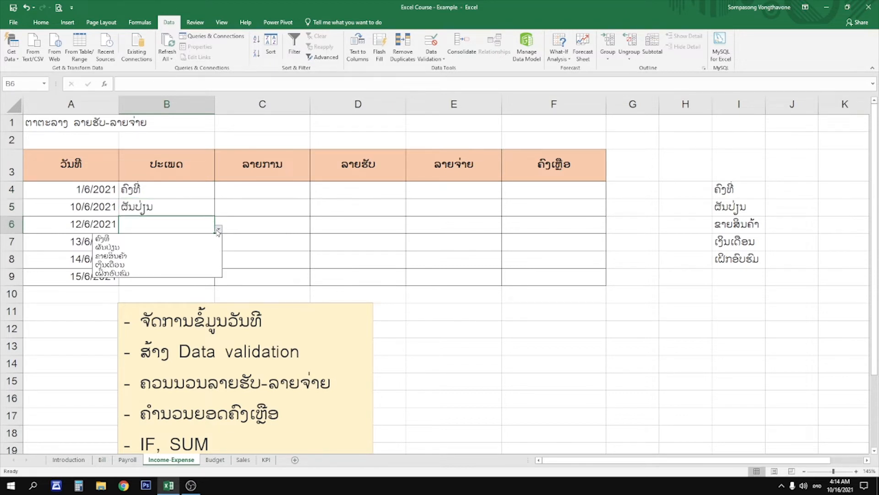
pyautogui.click(189, 255)
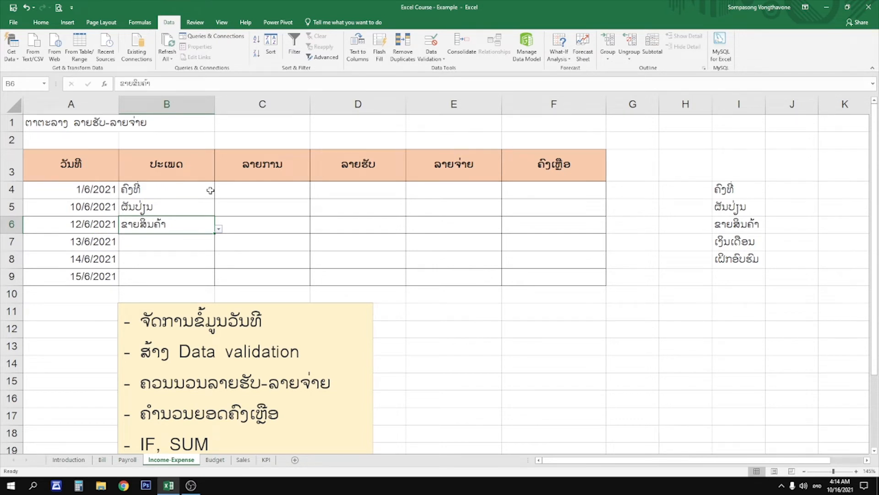
# Give the validation of B4:B9 an input message titled ກະລຸນາເລືອກປະເພດ with the text ເລືອກປະເພດໃຫ້ຖືກຕ້ອງ.
pyautogui.moveTo(181, 187); pyautogui.dragTo(175, 281)
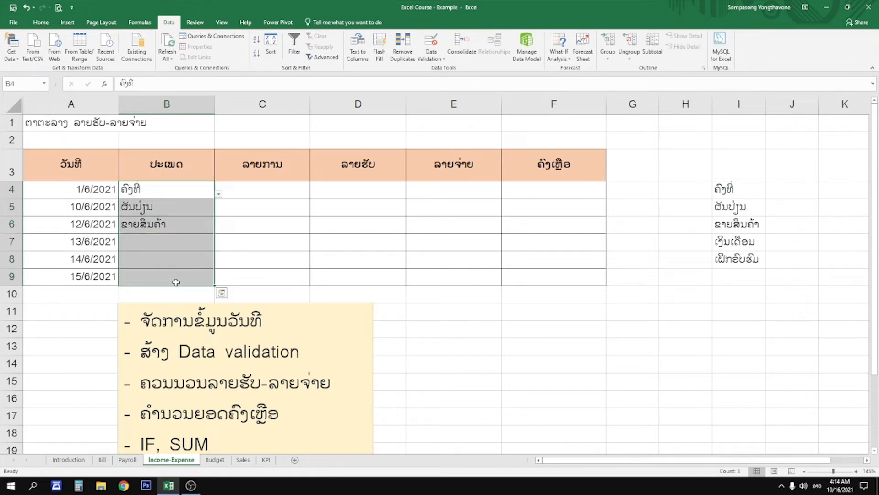
pyautogui.click(441, 61)
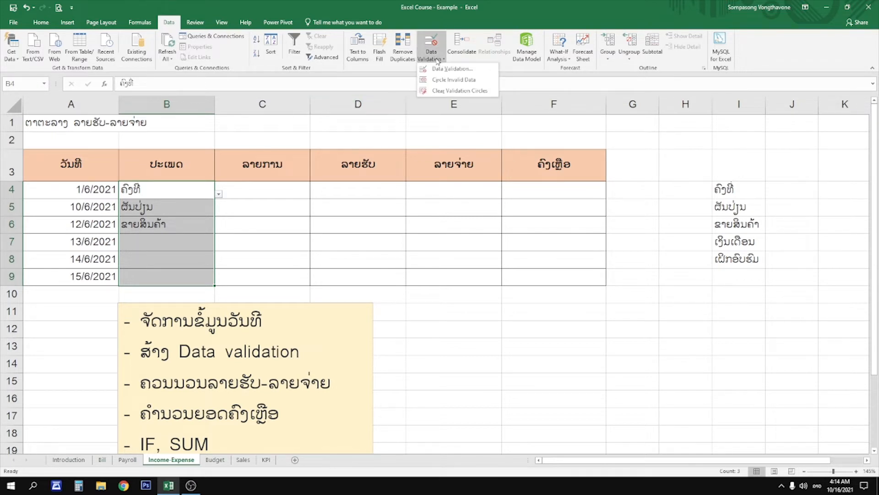
pyautogui.click(474, 74)
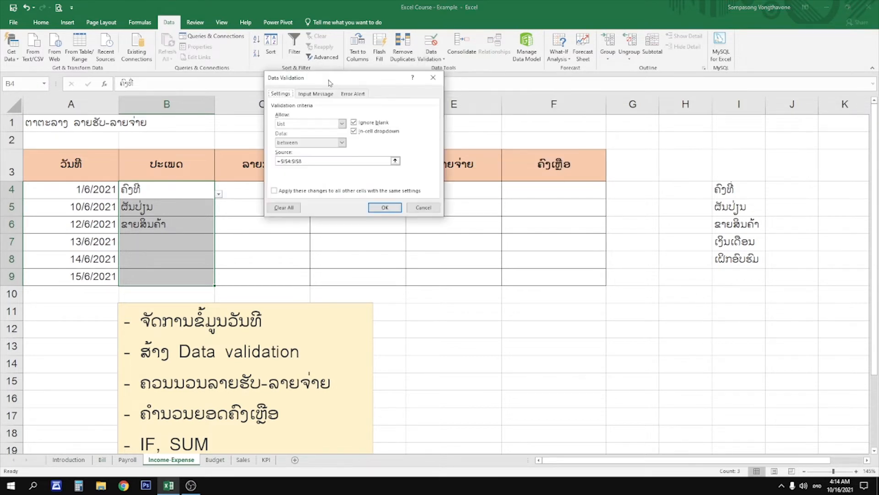
pyautogui.click(309, 95)
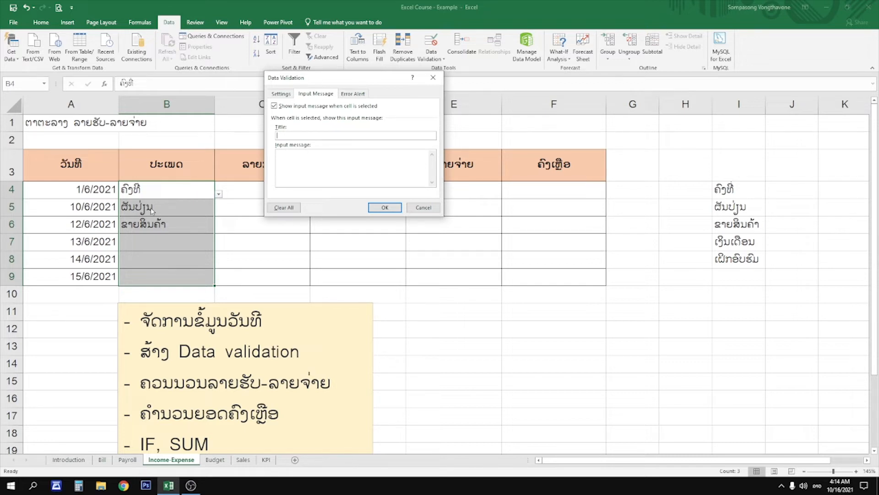
pyautogui.write('ລຸນາເລືອກປະເພດ')
pyautogui.click(388, 163)
# Try the Warning and Stop styles for the validation's error alert.
pyautogui.click(353, 94)
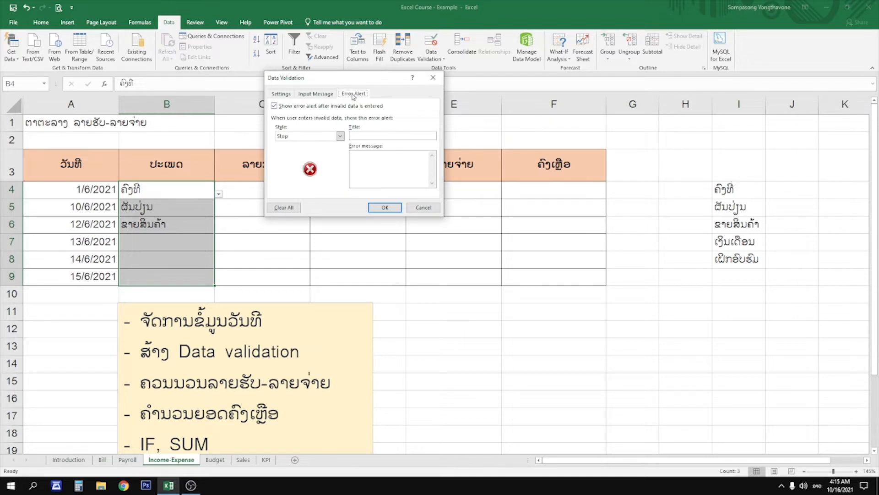
pyautogui.click(339, 136)
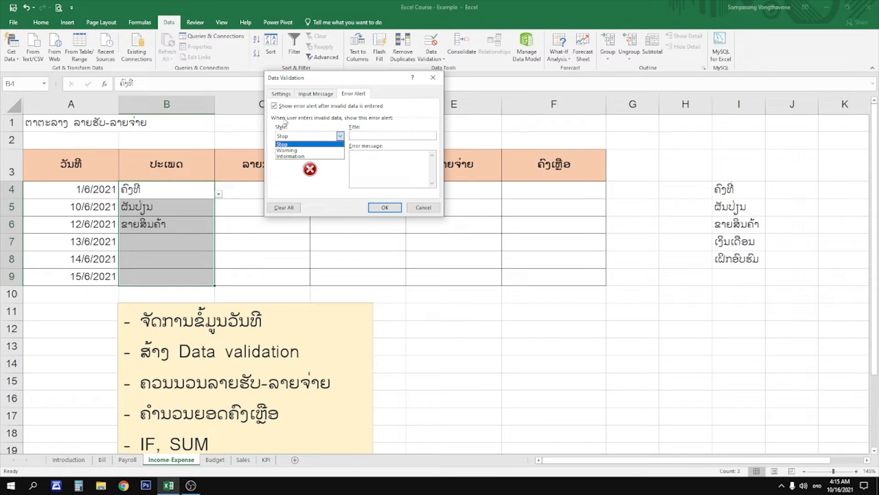
pyautogui.click(315, 151)
pyautogui.click(330, 135)
pyautogui.click(324, 156)
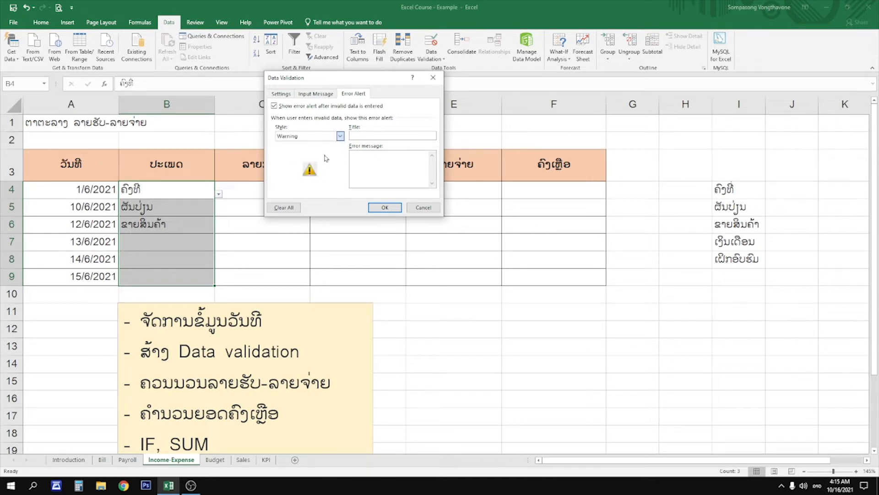
pyautogui.click(328, 136)
pyautogui.click(304, 142)
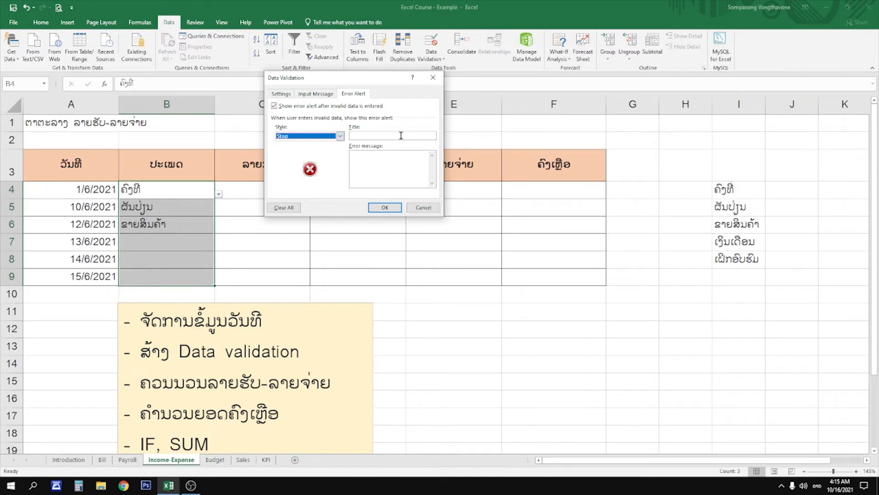
# Set the error alert style to Warning, fill in its title and message, and apply the validation settings to B4:B9.
pyautogui.click(340, 136)
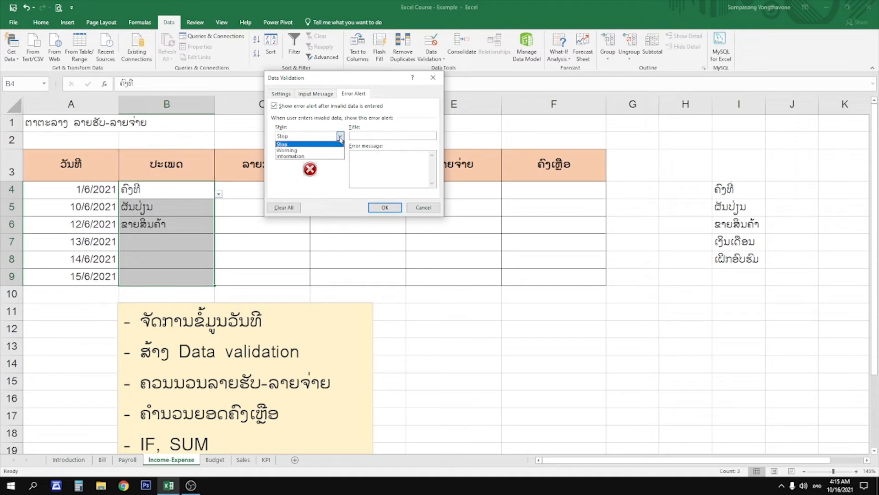
pyautogui.click(333, 151)
pyautogui.click(380, 135)
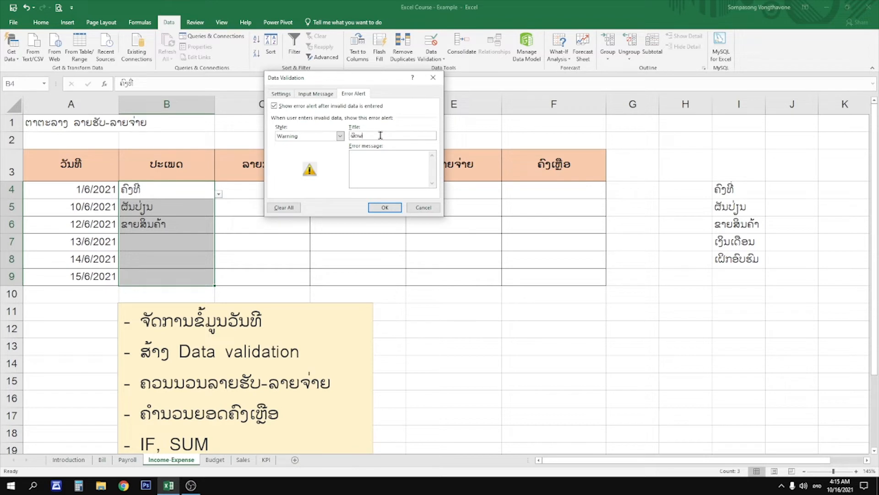
pyautogui.click(385, 169)
pyautogui.click(286, 95)
pyautogui.click(305, 95)
pyautogui.click(364, 94)
pyautogui.click(391, 212)
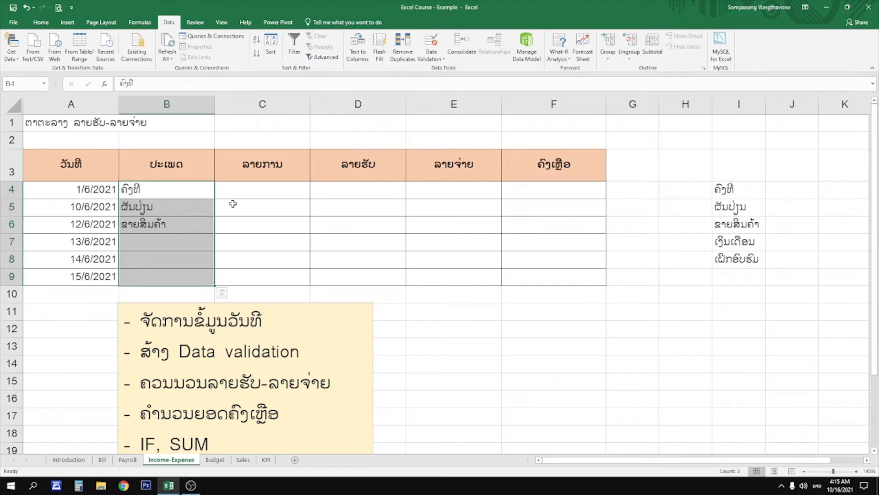
# Check the input message on the type cells from B4 to B9 and the list of choices offered in B7.
pyautogui.click(163, 196)
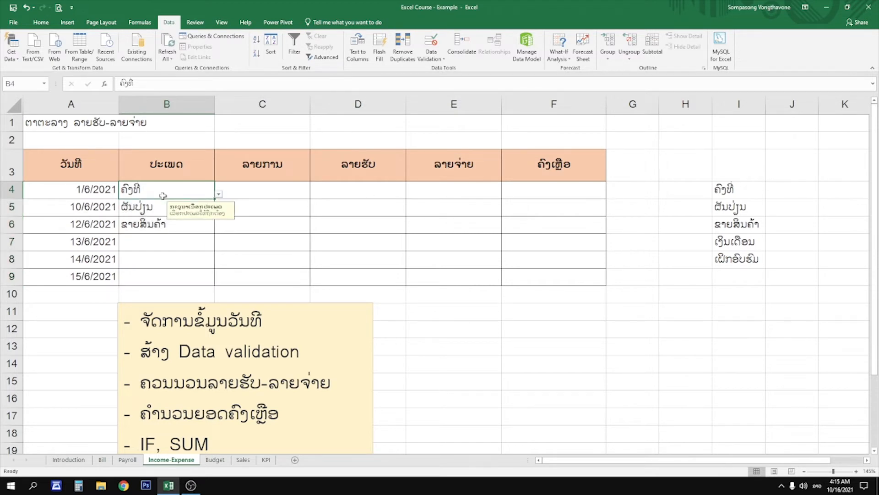
pyautogui.click(154, 207)
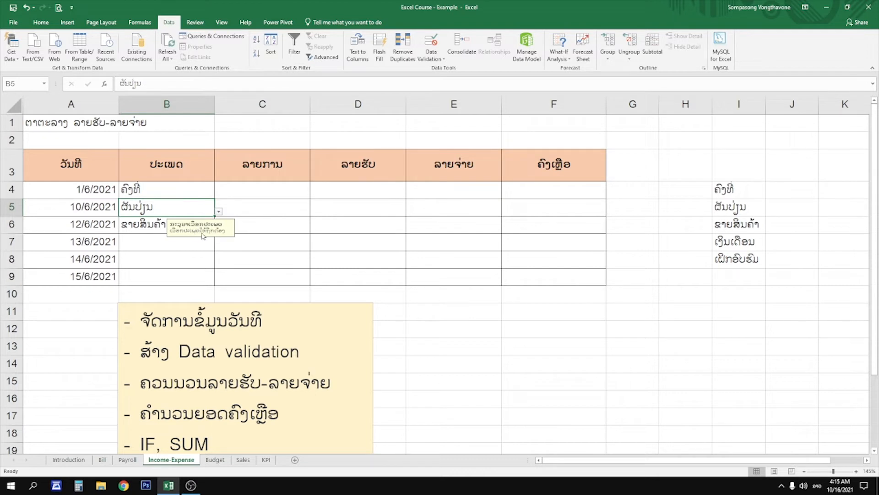
pyautogui.click(141, 241)
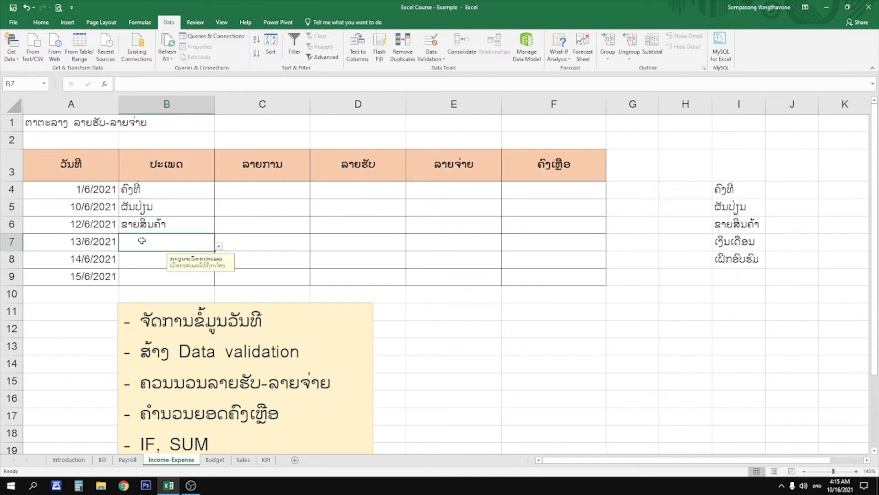
pyautogui.click(145, 260)
pyautogui.click(139, 278)
pyautogui.click(153, 241)
pyautogui.click(219, 249)
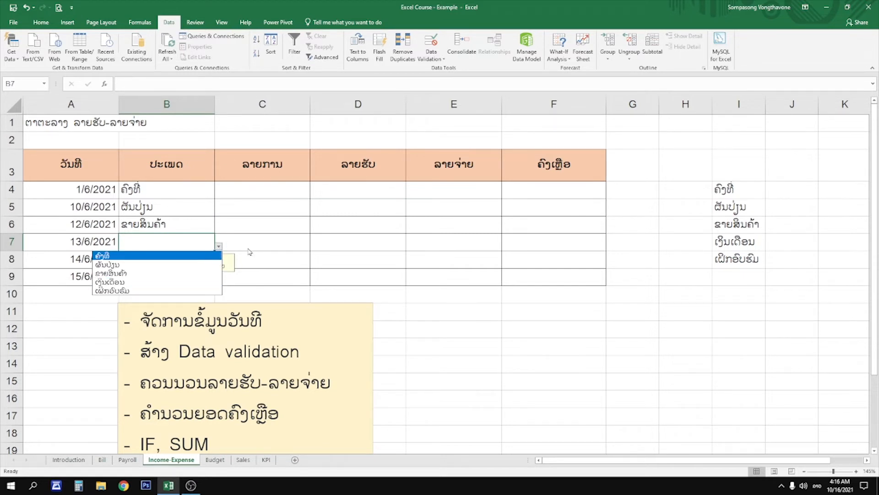
pyautogui.click(219, 250)
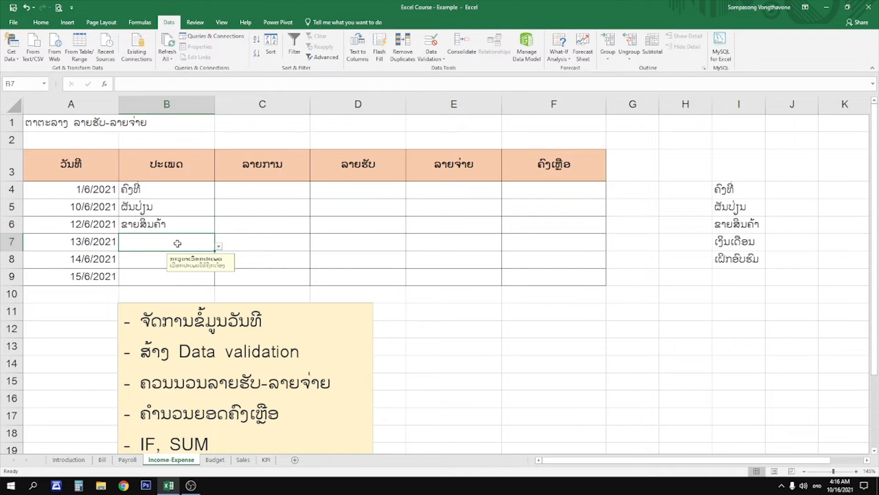
# Test the Warning alert by entering the unlisted text ກຂຄ in B7, cancel the entry, and check the list of choices.
pyautogui.click(219, 246)
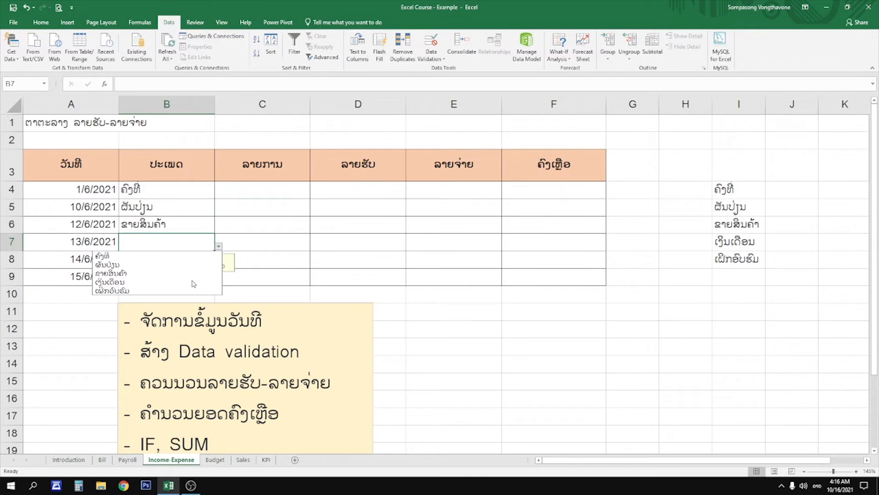
pyautogui.click(195, 241)
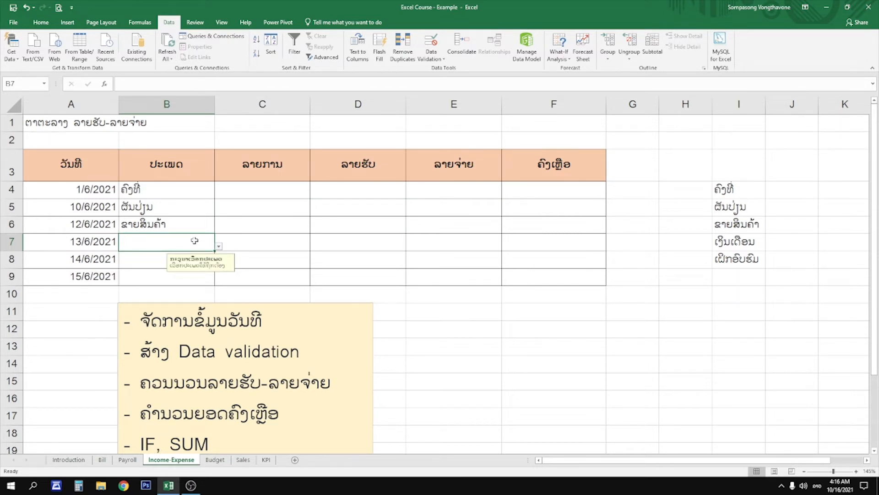
pyautogui.write('ກຂຄ')
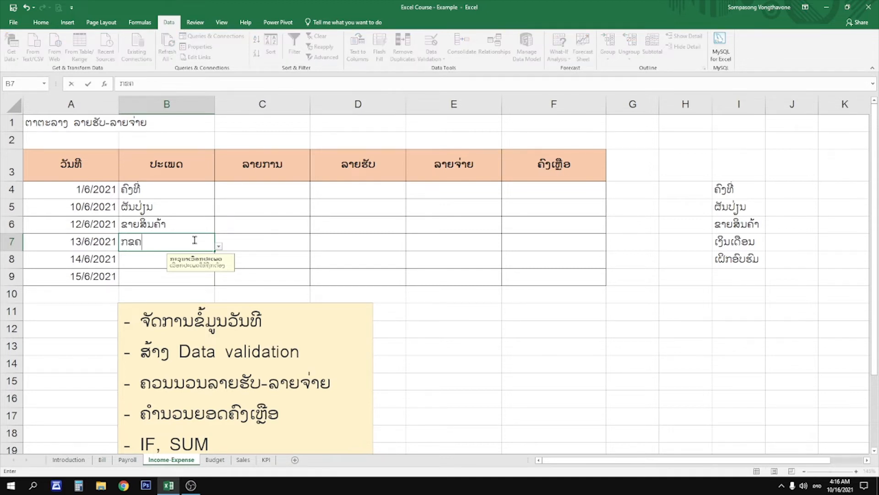
pyautogui.press('Return')
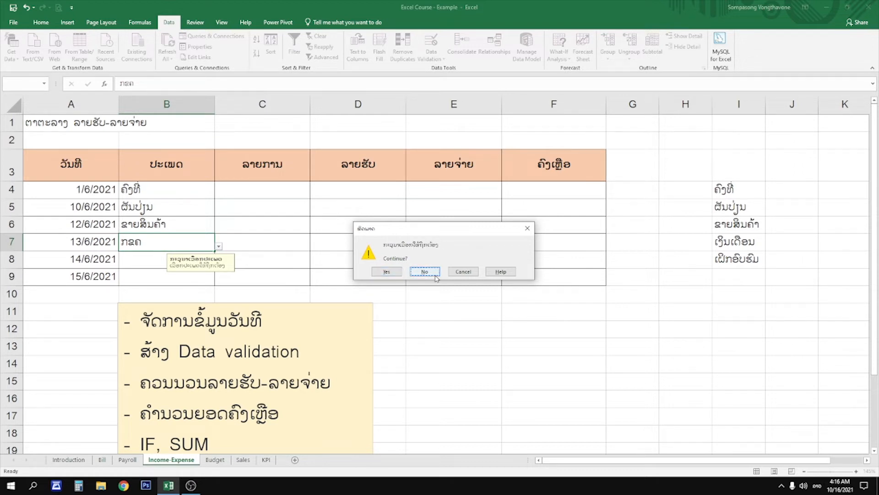
pyautogui.click(467, 272)
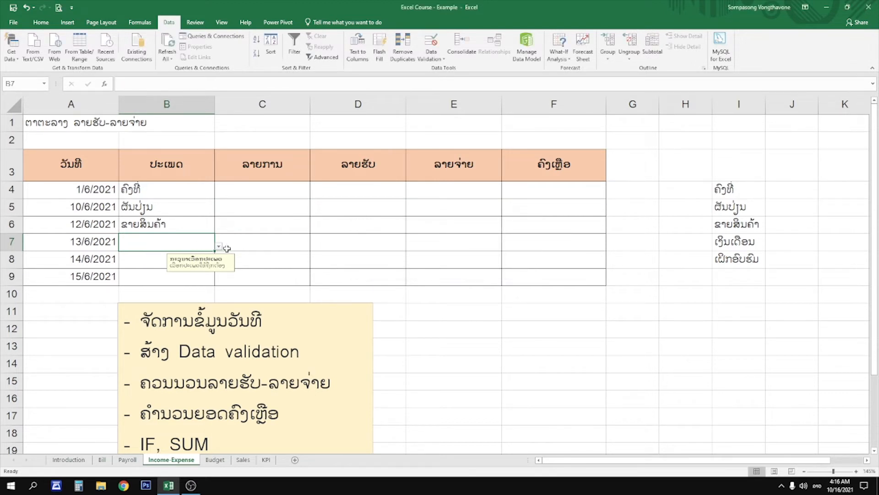
pyautogui.click(219, 246)
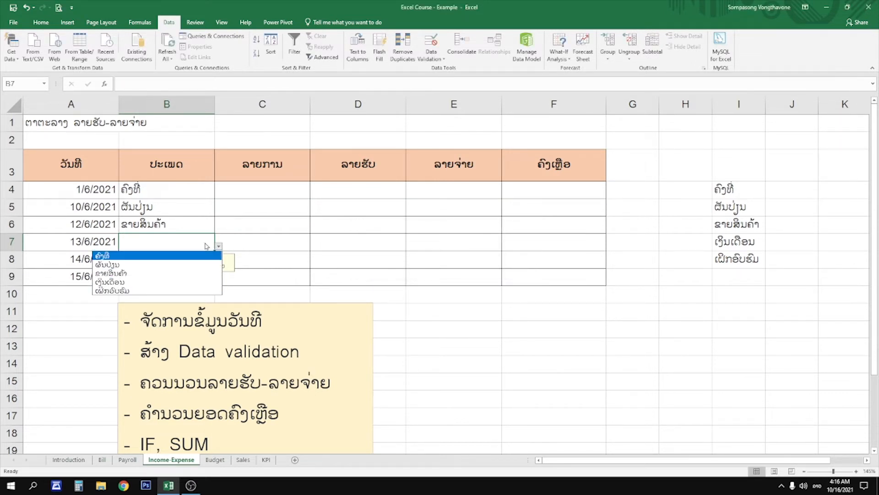
pyautogui.click(181, 235)
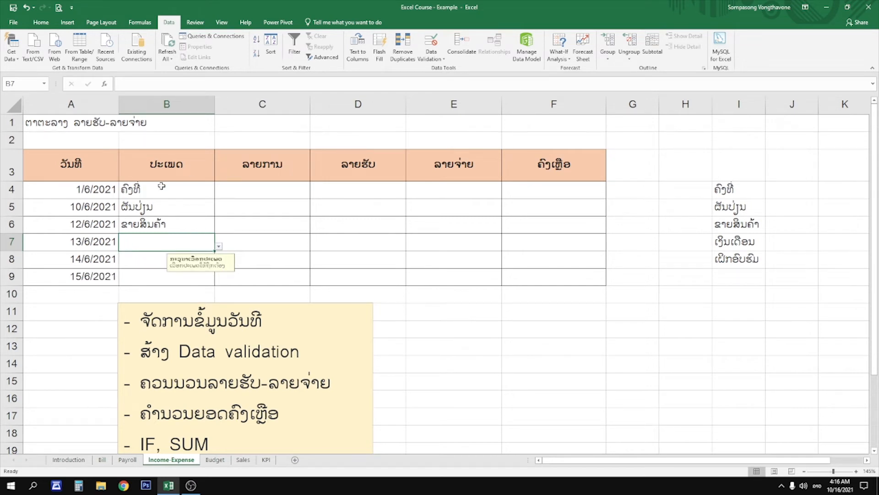
# Change the error alert style of the validation on B4:B9 to Stop and apply it.
pyautogui.moveTo(161, 185); pyautogui.dragTo(161, 281)
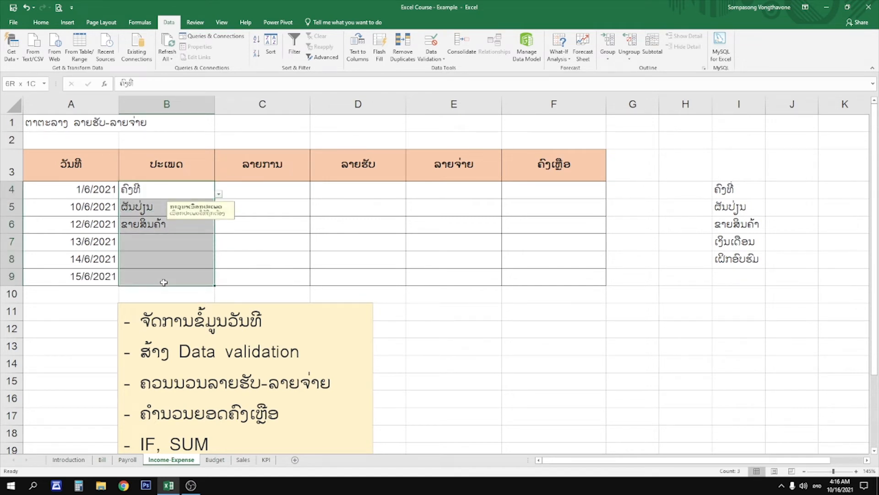
pyautogui.click(437, 57)
pyautogui.click(444, 74)
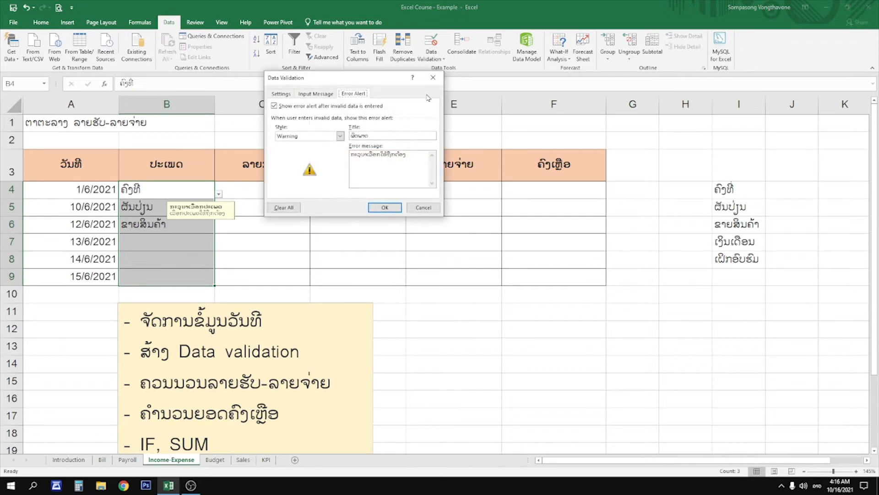
pyautogui.click(340, 136)
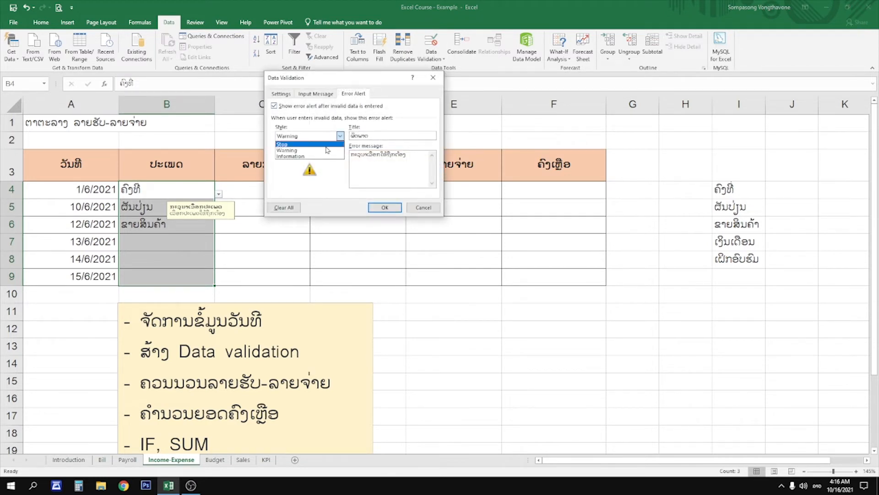
pyautogui.click(326, 145)
pyautogui.click(379, 208)
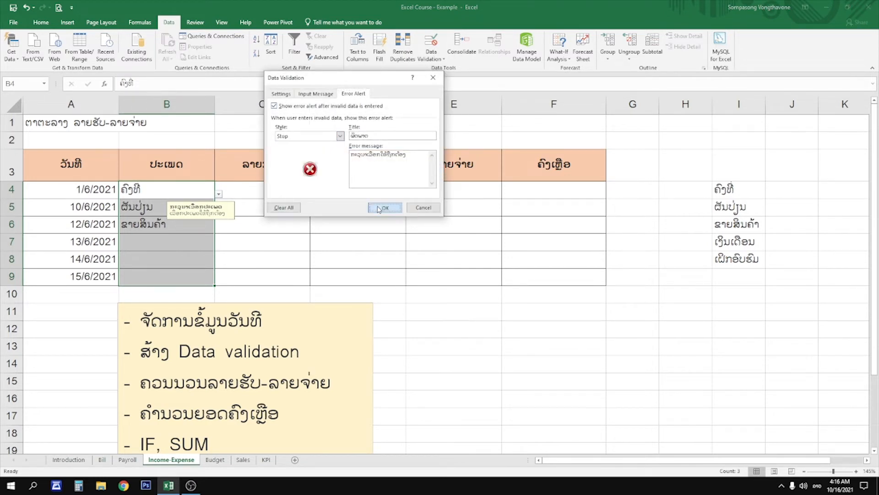
# Test the Stop alert by entering the unlisted text ກດກດ in B7, and cancel the entry.
pyautogui.click(184, 231)
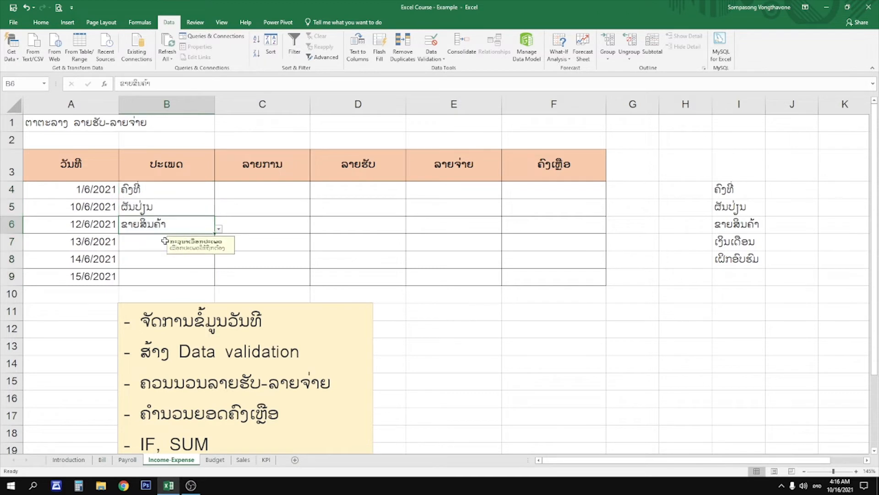
pyautogui.click(164, 241)
pyautogui.write('ກດກດ')
pyautogui.press('Return')
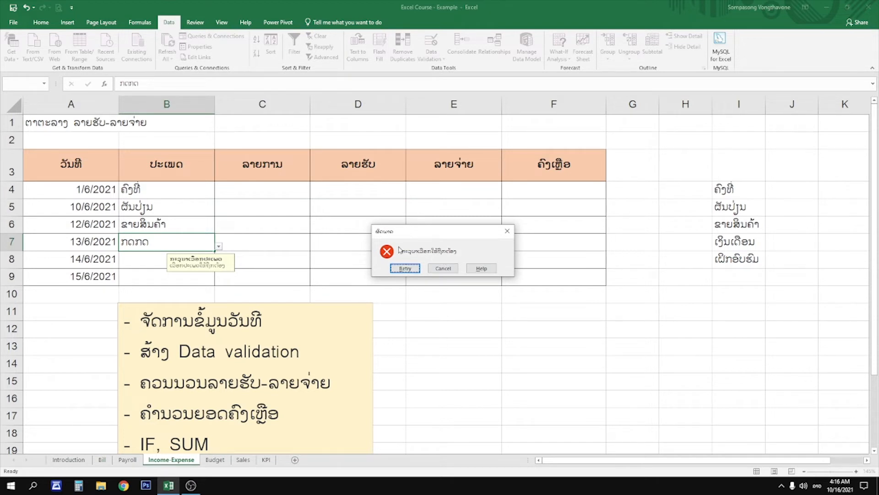
pyautogui.click(443, 268)
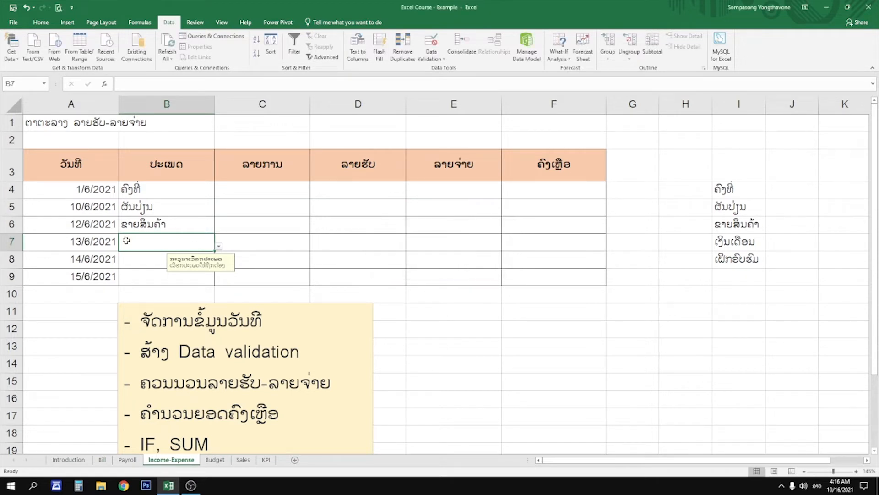
# Change the error alert style of the validation on B7 to Information and apply it.
pyautogui.click(437, 56)
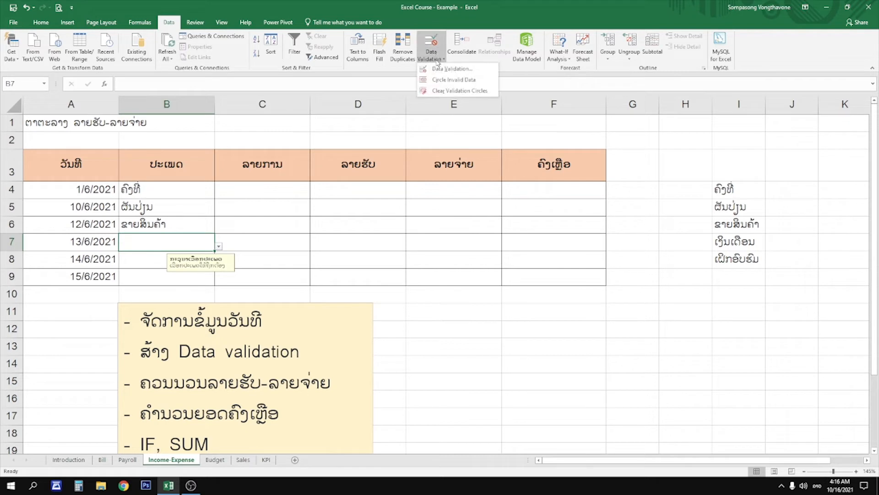
pyautogui.click(438, 70)
pyautogui.click(340, 136)
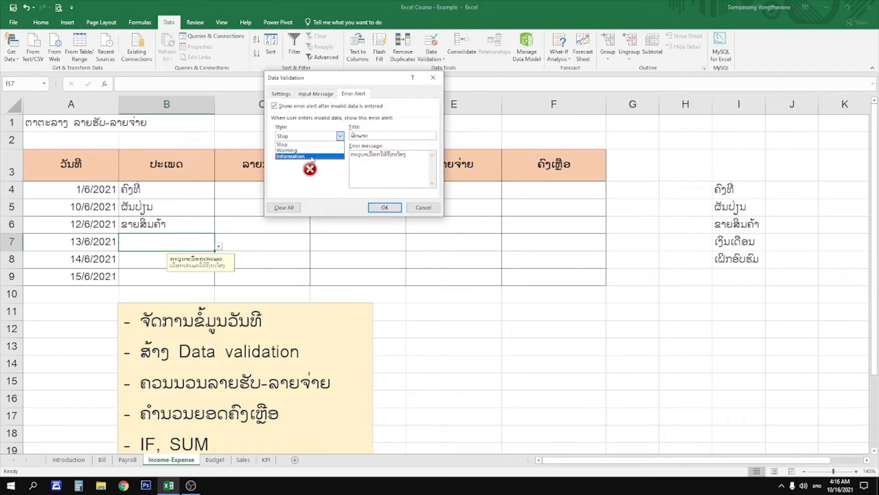
pyautogui.click(312, 156)
pyautogui.click(385, 207)
# Test the Information alert by entering the unlisted text ກດກດ in B7, and cancel the entry.
pyautogui.write('ກດກ')
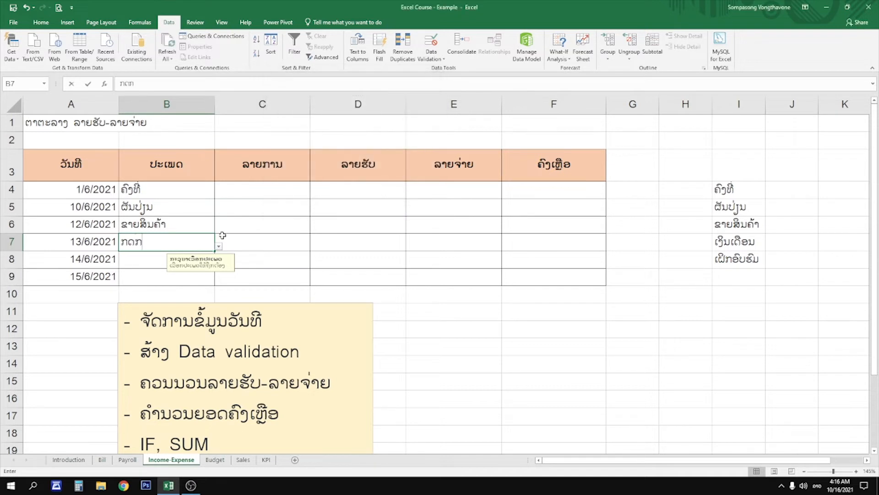
pyautogui.write('ດ')
pyautogui.press('Return')
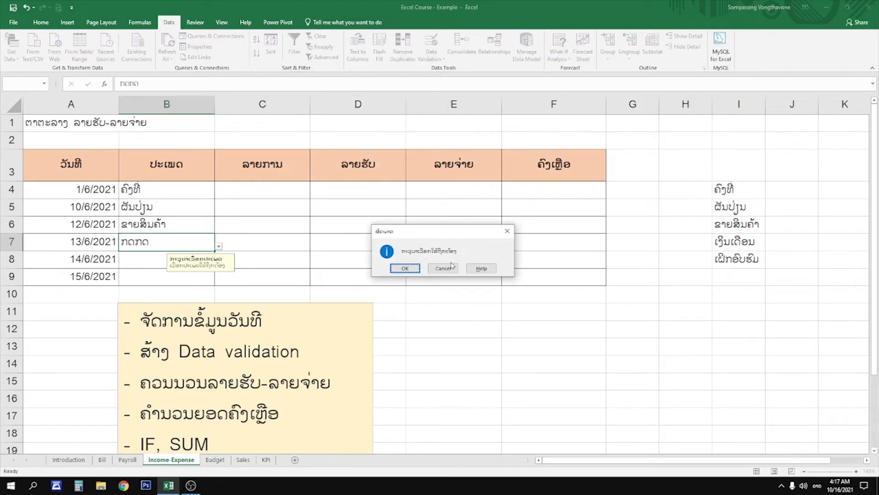
pyautogui.click(443, 269)
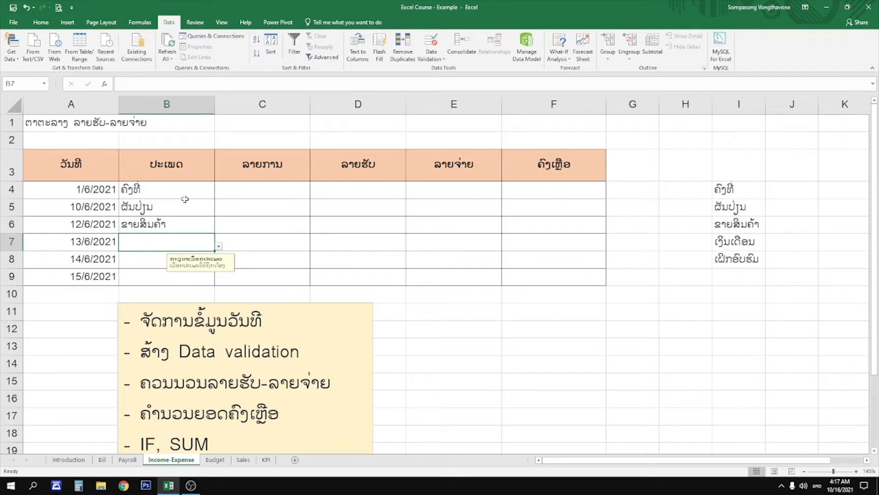
# Narrow the ປະເພດ column (B) slightly.
pyautogui.moveTo(184, 198); pyautogui.dragTo(180, 277)
pyautogui.click(384, 262)
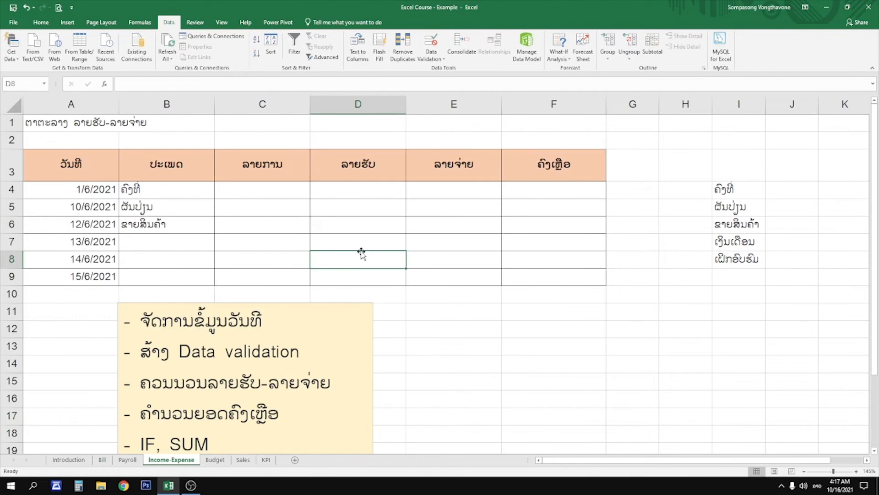
pyautogui.moveTo(293, 193); pyautogui.dragTo(266, 191)
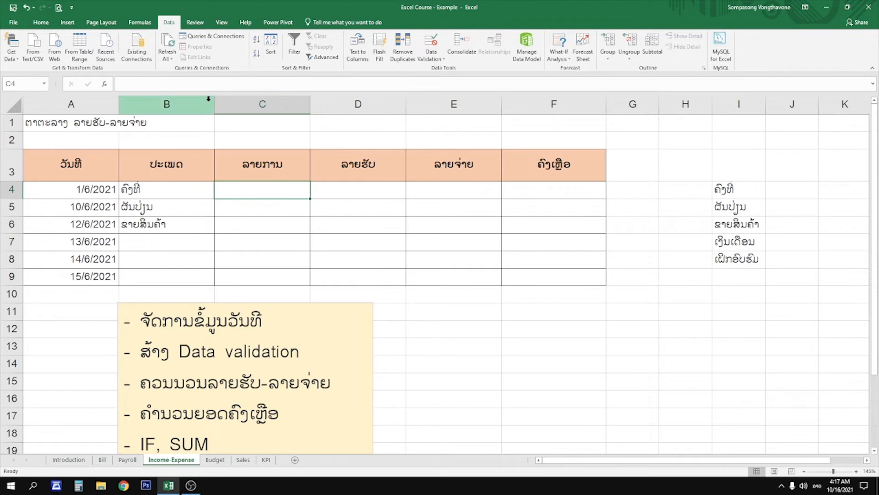
pyautogui.moveTo(214, 105); pyautogui.dragTo(196, 108)
pyautogui.moveTo(176, 191); pyautogui.dragTo(170, 277)
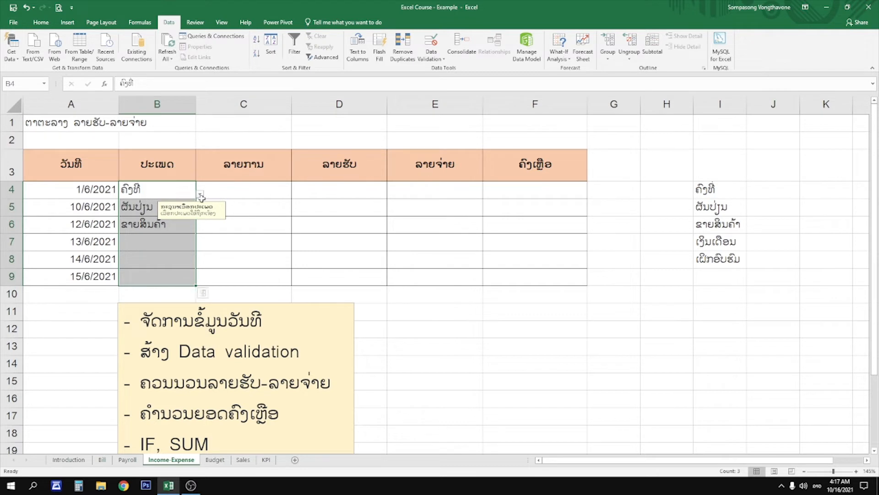
pyautogui.moveTo(134, 189); pyautogui.dragTo(191, 282)
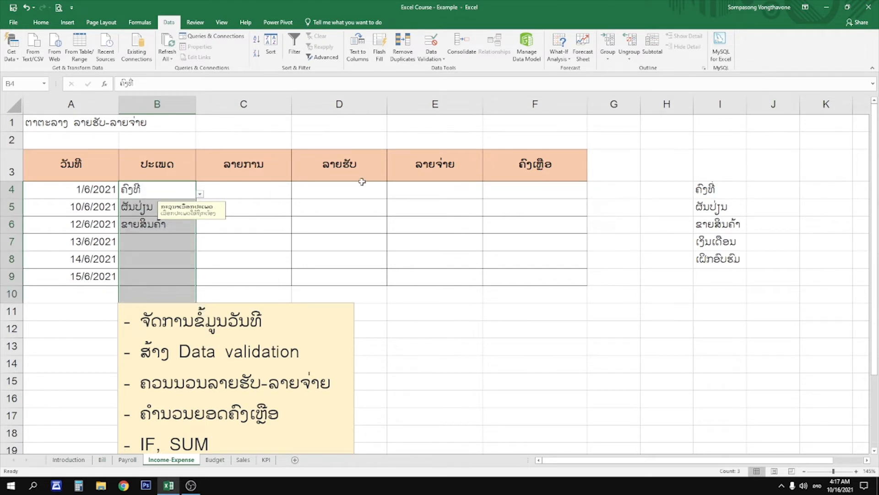
pyautogui.moveTo(348, 167); pyautogui.dragTo(338, 252)
pyautogui.moveTo(149, 192); pyautogui.dragTo(158, 261)
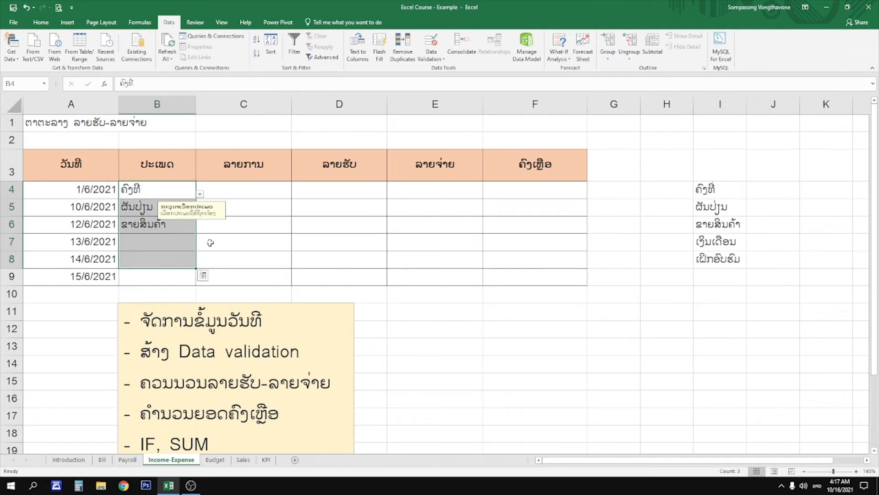
pyautogui.moveTo(241, 187); pyautogui.dragTo(236, 281)
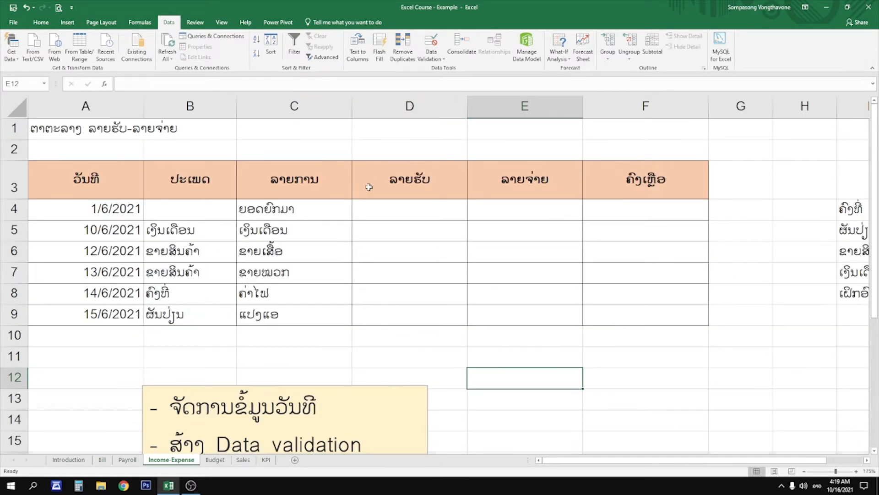
# Review the type and item entries in columns B and C for rows 4 to 9.
pyautogui.moveTo(317, 212); pyautogui.dragTo(186, 310)
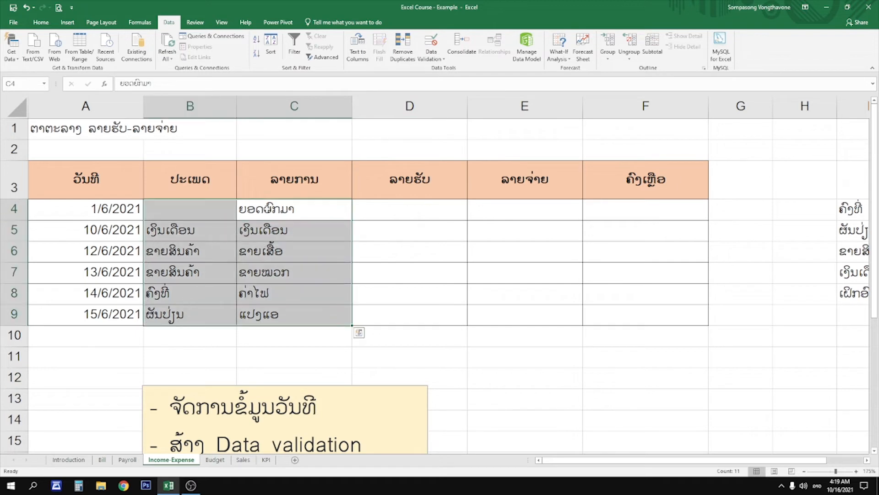
pyautogui.click(268, 208)
pyautogui.press('Return')
pyautogui.click(277, 249)
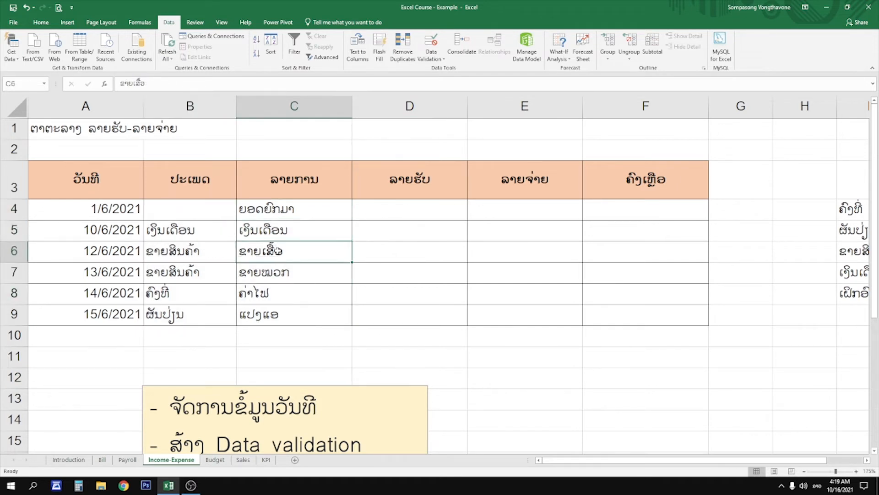
pyautogui.click(276, 268)
pyautogui.click(279, 294)
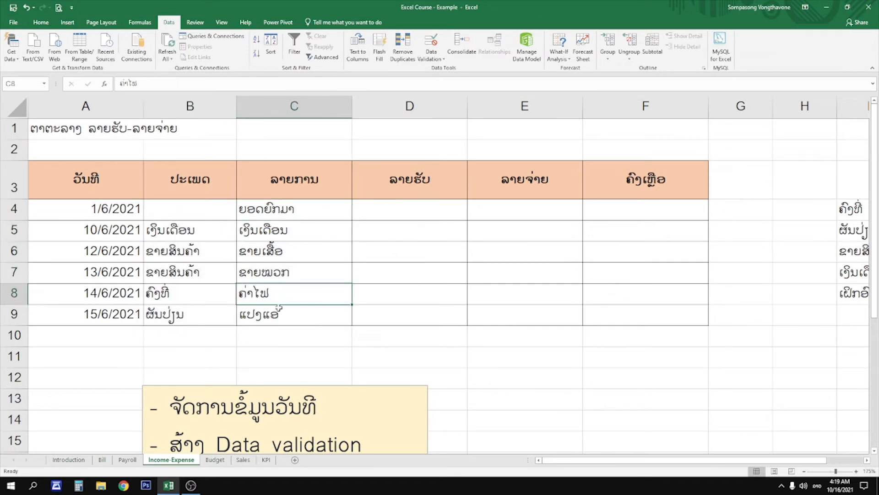
pyautogui.click(278, 315)
pyautogui.moveTo(194, 227); pyautogui.dragTo(186, 316)
pyautogui.click(310, 272)
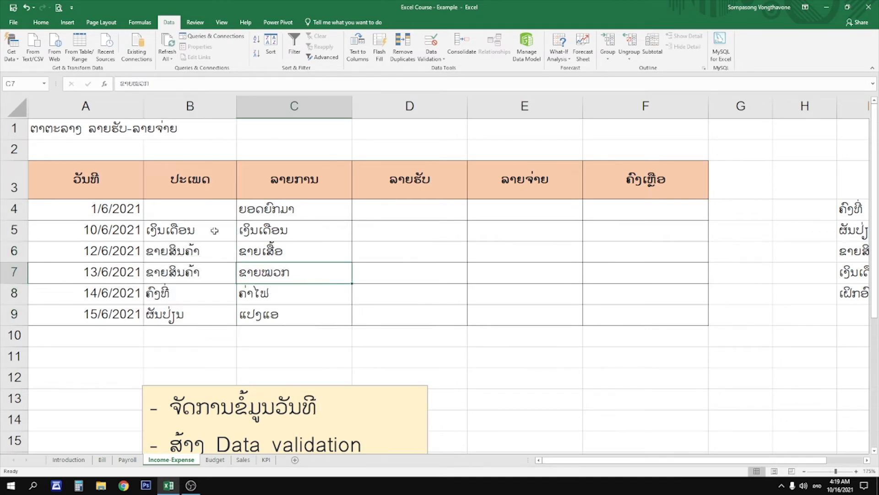
pyautogui.moveTo(214, 231); pyautogui.dragTo(295, 316)
pyautogui.moveTo(216, 338); pyautogui.dragTo(329, 337)
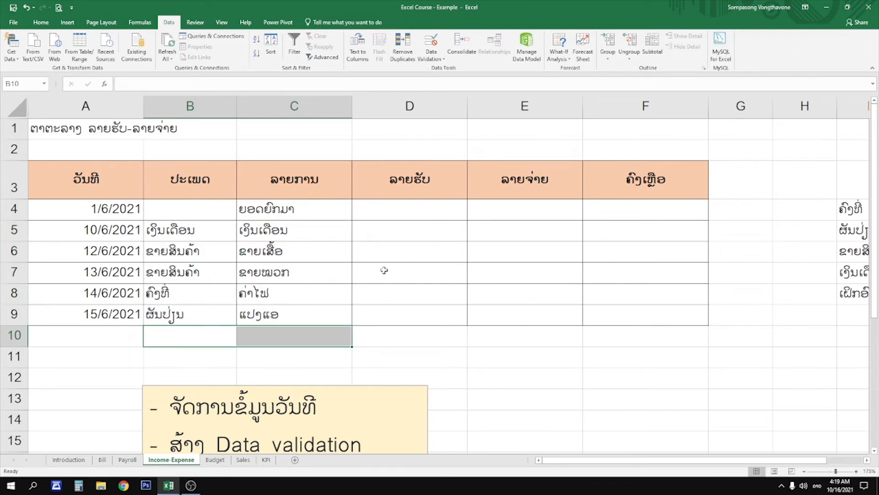
# Enter 5000000 as the income of the ຍອດຍົກມາ row in D4.
pyautogui.click(297, 214)
pyautogui.click(416, 216)
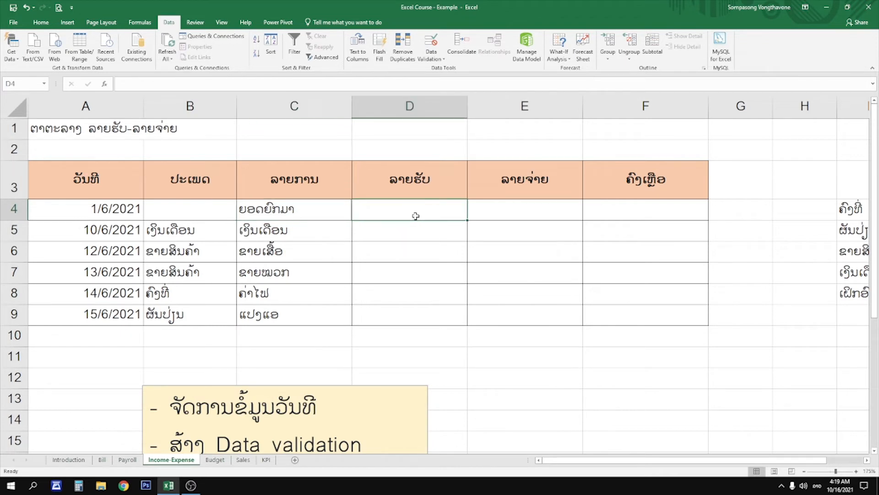
pyautogui.write('5000000')
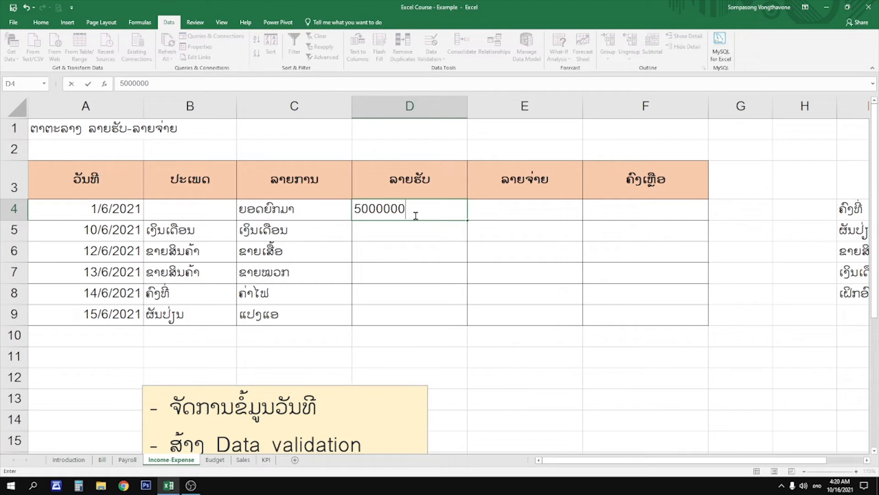
pyautogui.press('Return')
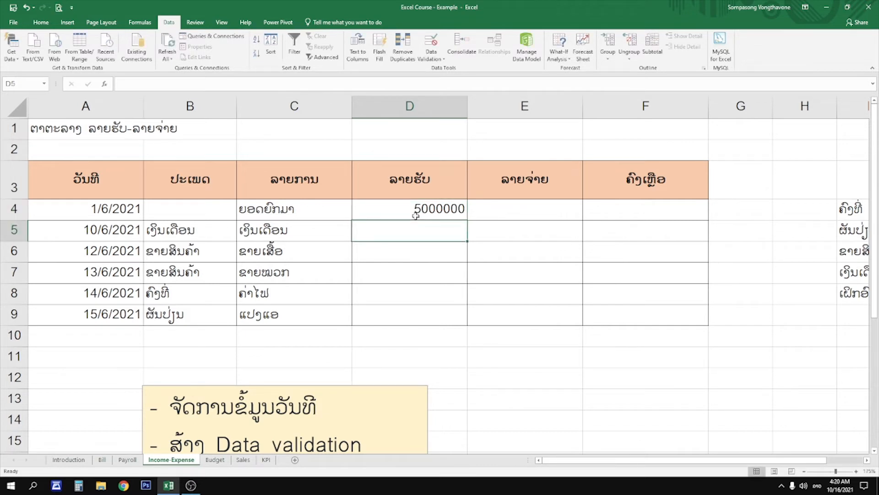
pyautogui.click(416, 216)
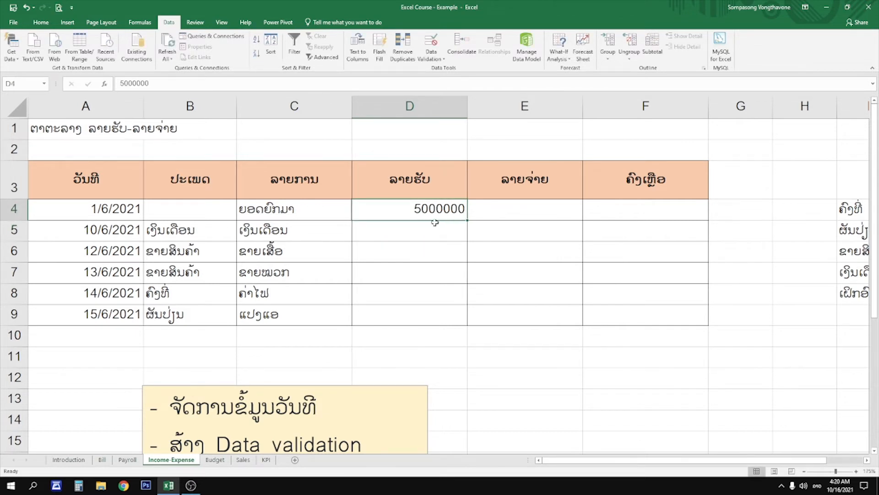
pyautogui.click(424, 231)
pyautogui.click(425, 210)
pyautogui.click(422, 229)
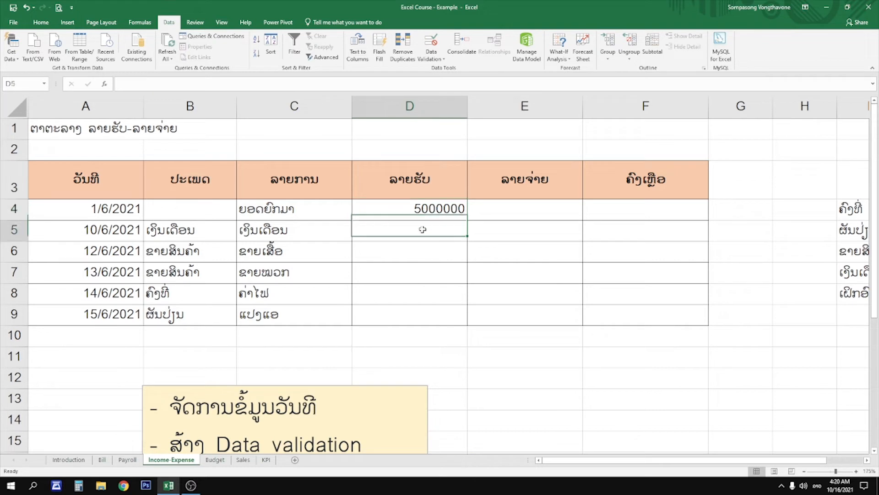
# Correct the ຍອດຍົກມາ income in D4 to 500000 and enter 8000000 as the ເງິນເດືອນ income in D5.
pyautogui.click(426, 204)
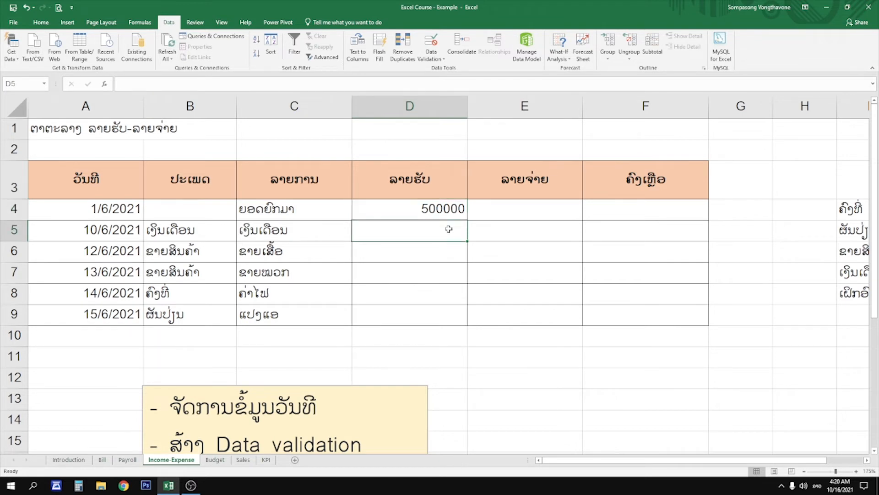
pyautogui.write('80000')
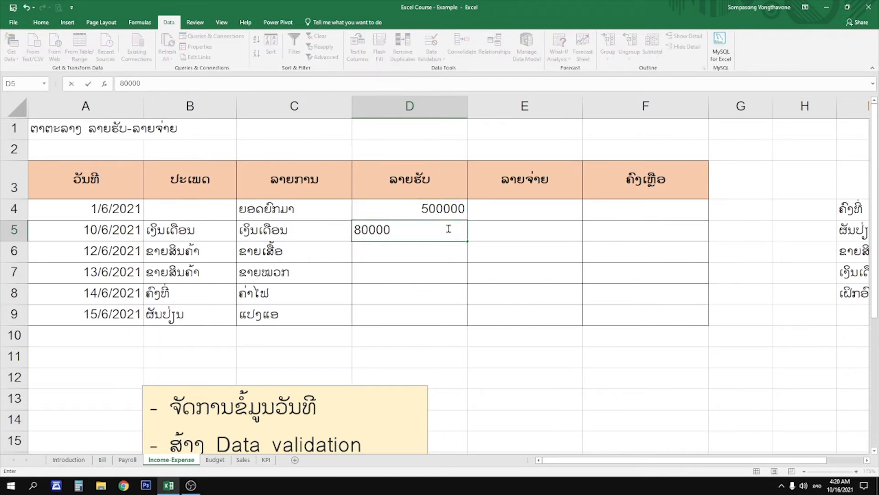
pyautogui.write('00')
pyautogui.press('Return')
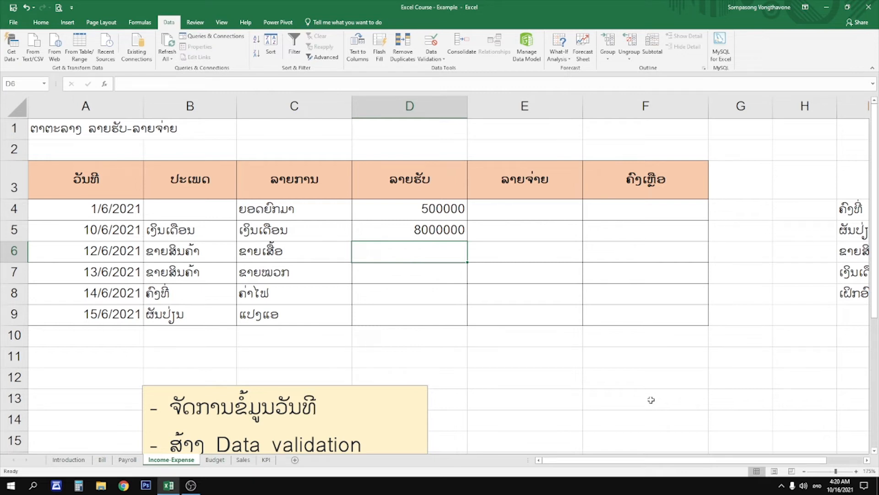
# Enter the sales income: 500000 for ຂາຍເສື້ອ in D6 and 1000000 for ຂາຍໝວກ in D7.
pyautogui.write('500000')
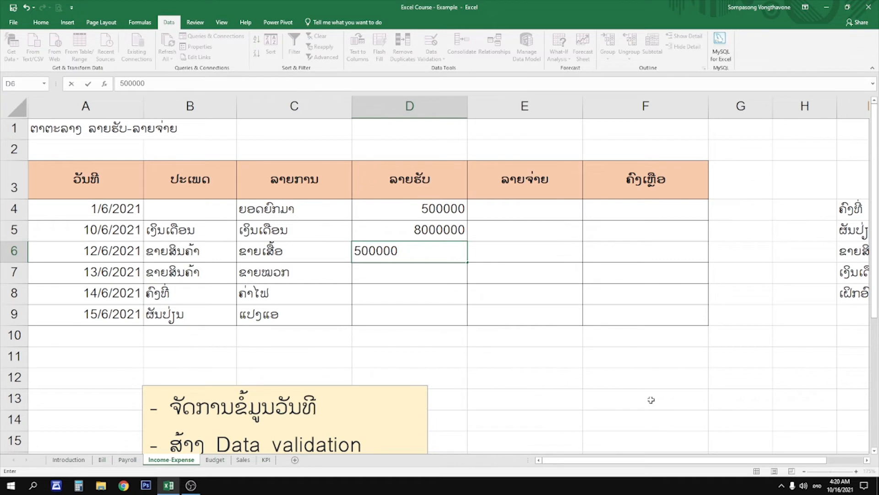
pyautogui.press('Return')
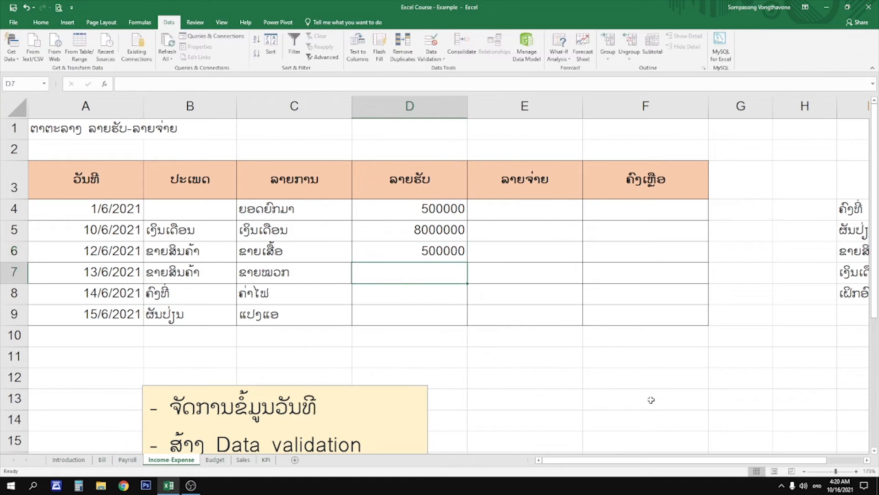
pyautogui.write('1000000')
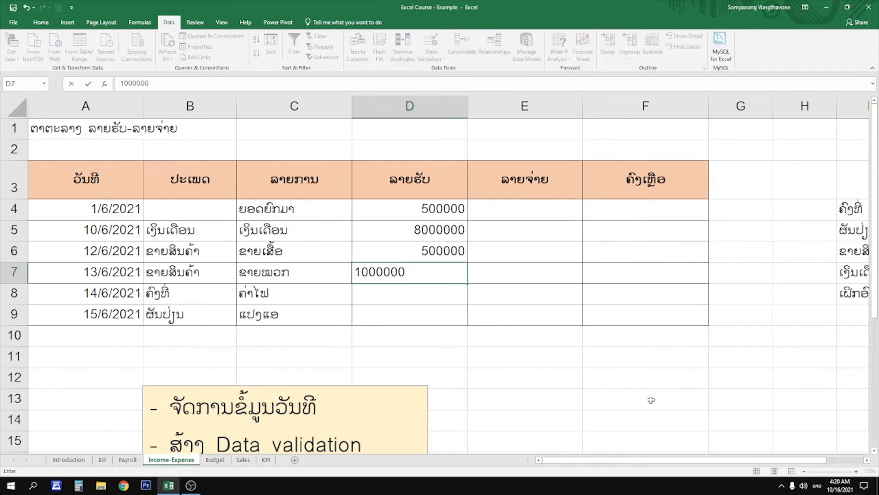
pyautogui.press('Return')
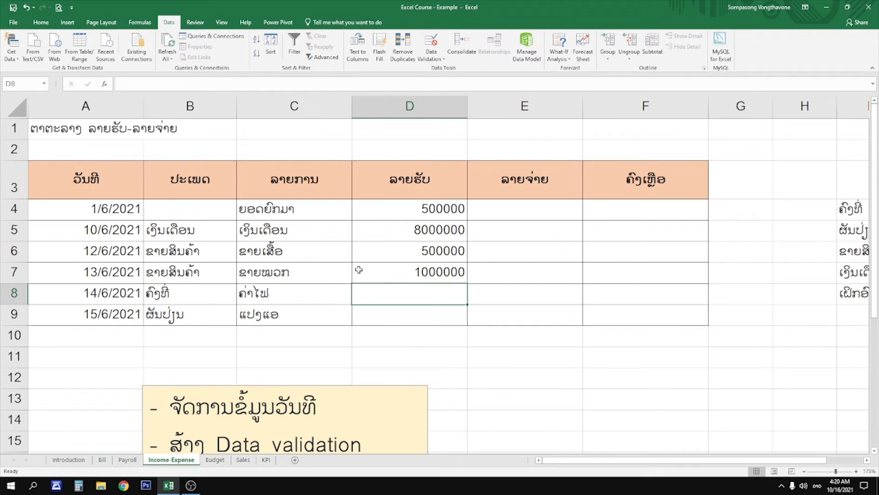
# Enter 600000 as the expense of the ຄ່າໄຟ row in E8.
pyautogui.moveTo(199, 293); pyautogui.dragTo(294, 293)
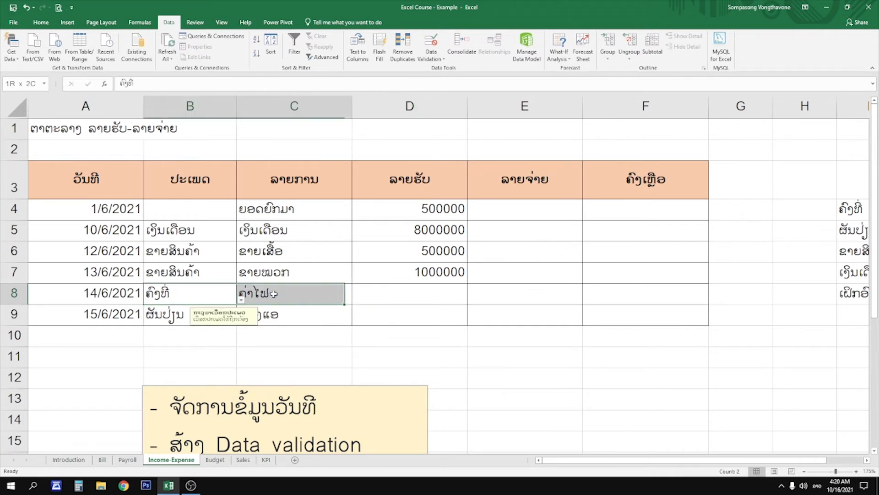
pyautogui.click(530, 293)
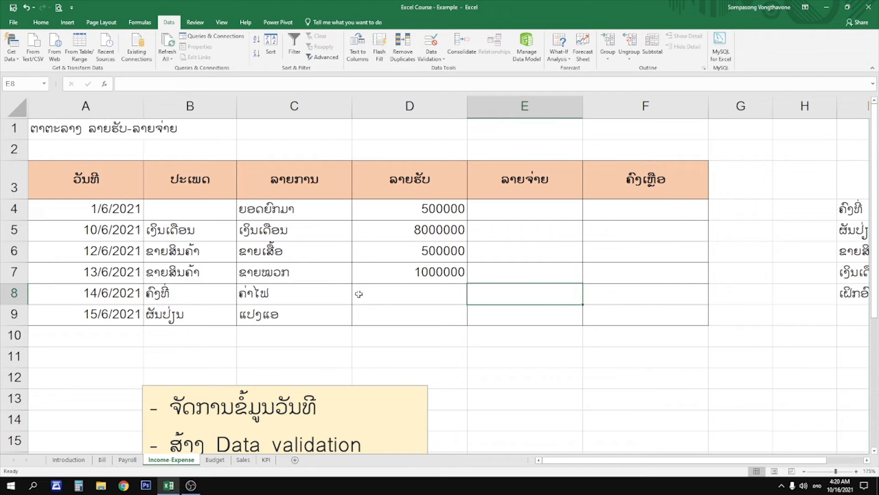
pyautogui.click(290, 294)
pyautogui.click(519, 292)
pyautogui.write('6000000')
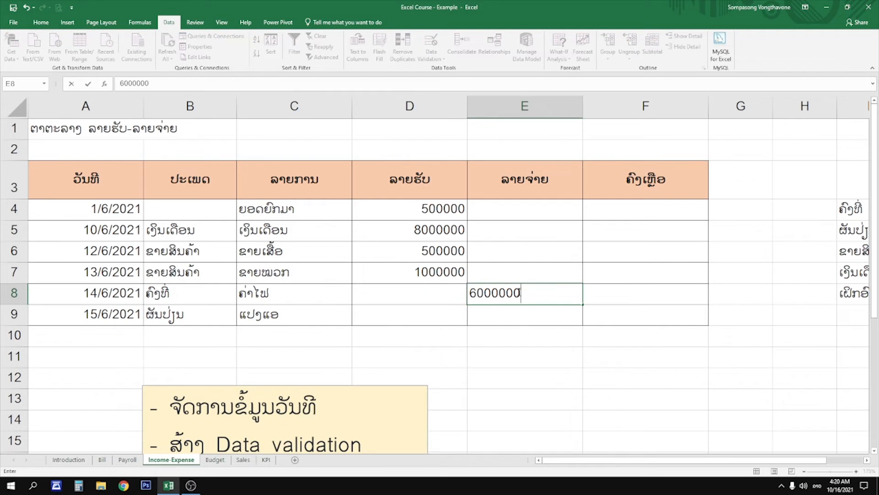
pyautogui.press('BackSpace')
pyautogui.press('Return')
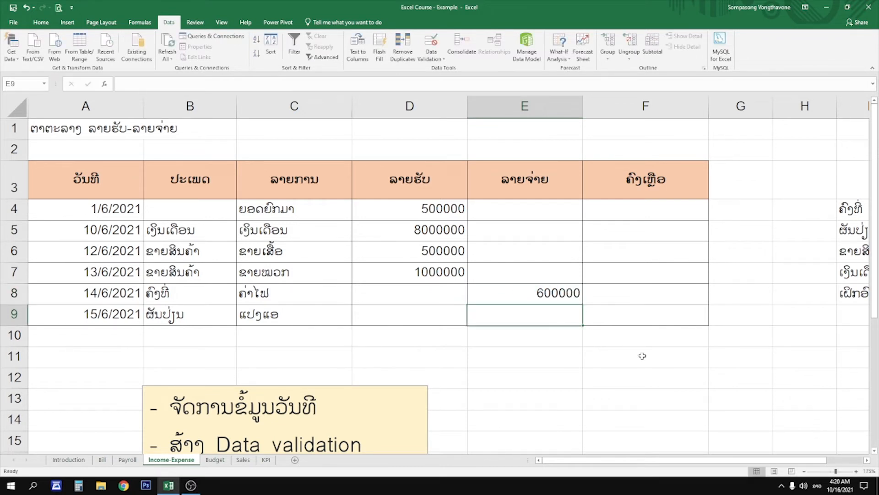
# Enter 580000 as the expense of the ແປງແອ row in E9.
pyautogui.write('580000')
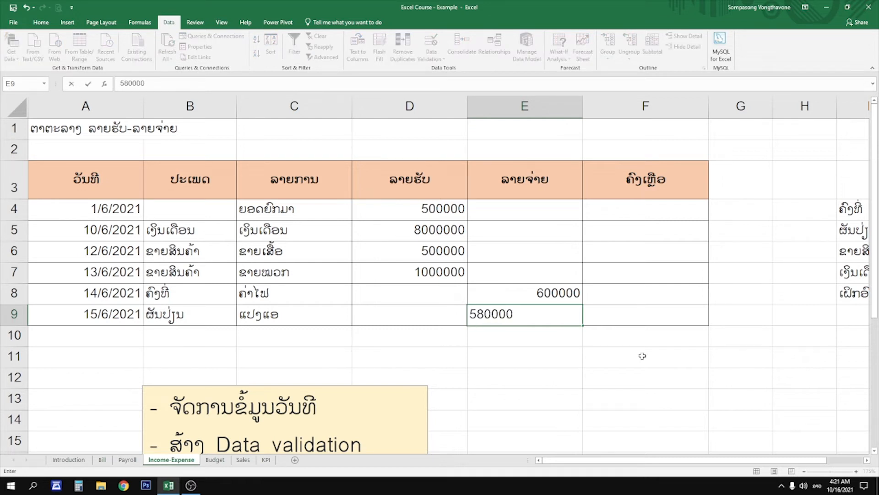
pyautogui.write('0')
pyautogui.press('Return')
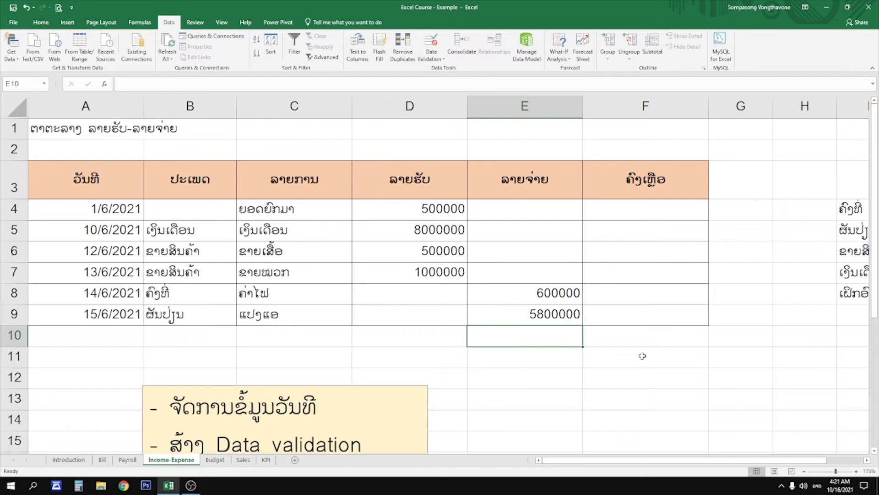
pyautogui.click(576, 319)
pyautogui.doubleClick(575, 314)
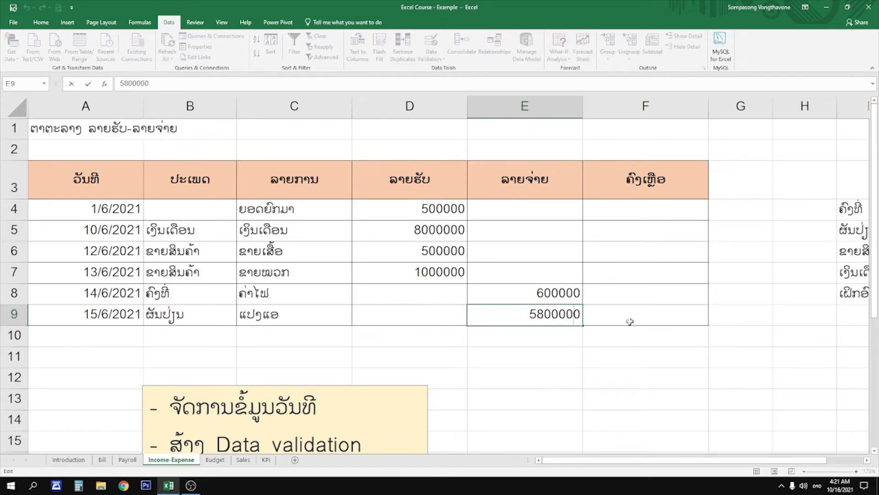
pyautogui.press('BackSpace')
pyautogui.click(629, 301)
# Switch the keyboard to English and set the opening balance in F4 with the formula =D4.
pyautogui.click(642, 197)
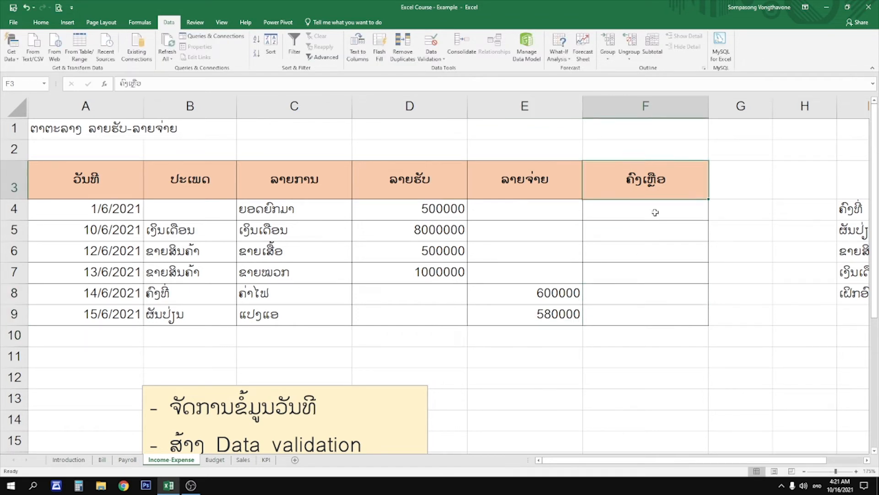
pyautogui.click(658, 209)
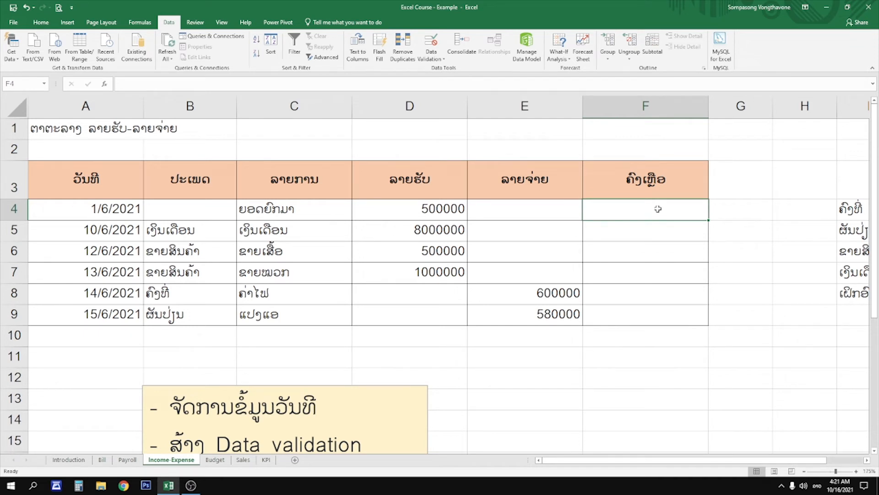
pyautogui.doubleClick(658, 209)
pyautogui.write('ໍ')
pyautogui.press('BackSpace')
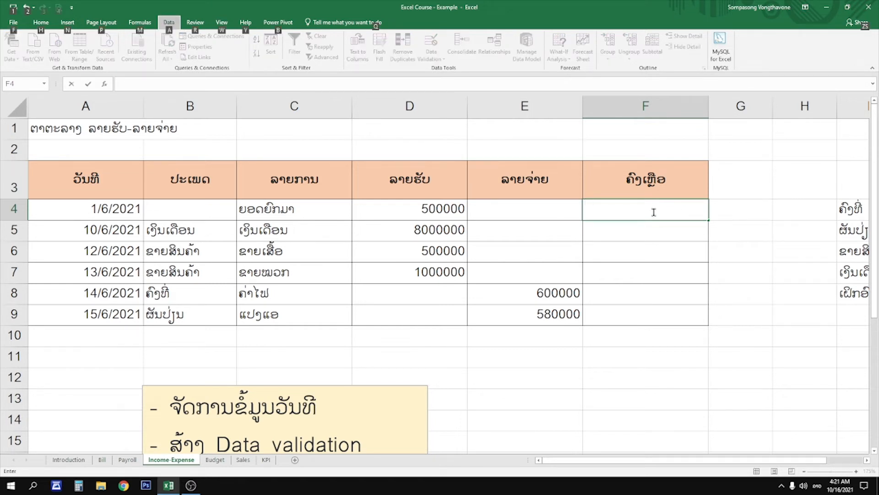
pyautogui.press('super+space')
pyautogui.press('super+space')
pyautogui.write('=')
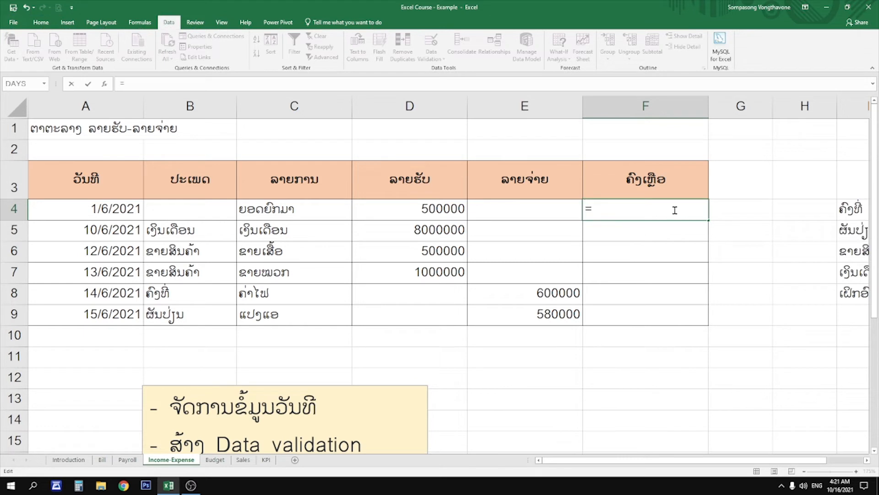
pyautogui.click(435, 211)
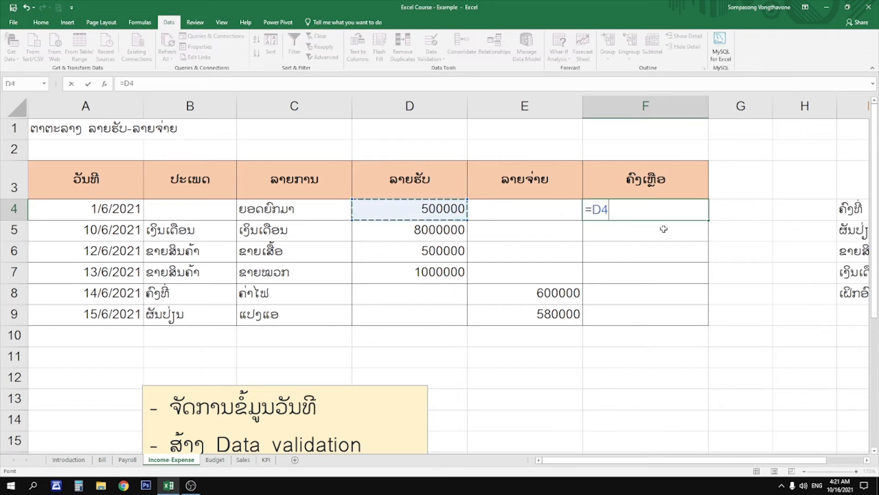
pyautogui.press('Return')
pyautogui.click(651, 210)
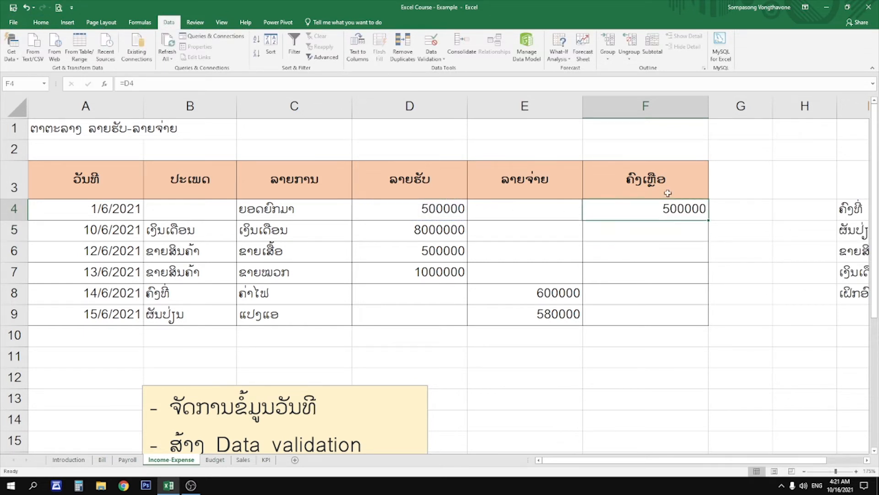
# Calculate the running balance in F5 with the formula =F4+D5-E5.
pyautogui.click(645, 229)
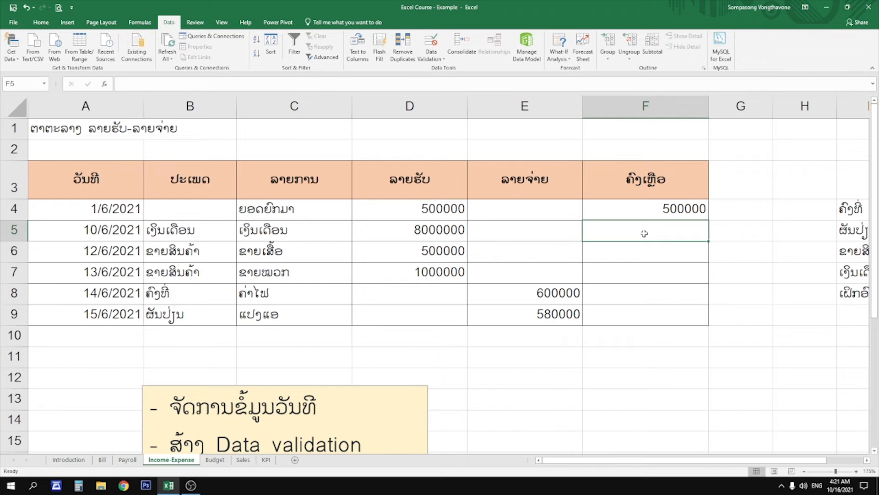
pyautogui.write('=')
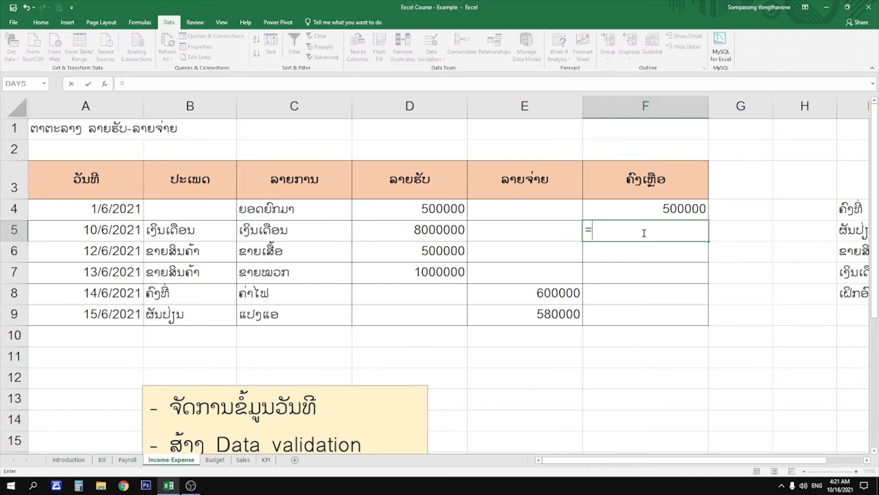
pyautogui.click(642, 206)
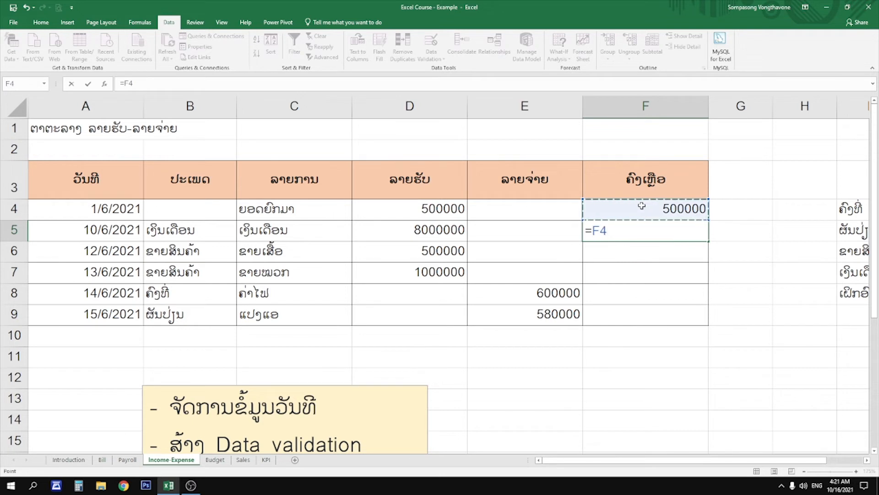
pyautogui.write('+')
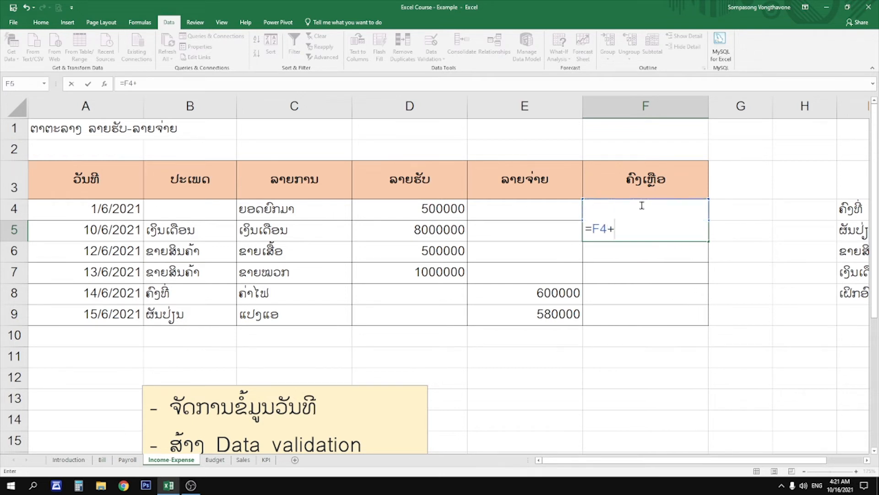
pyautogui.click(394, 235)
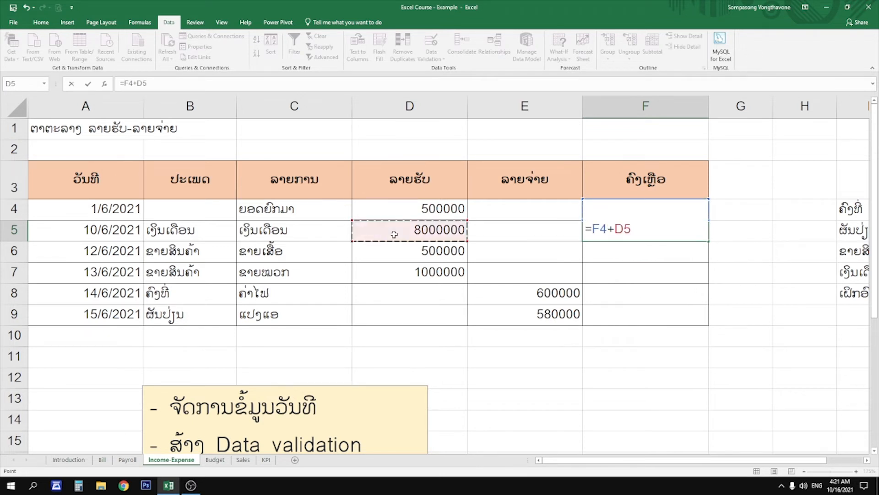
pyautogui.write('-')
pyautogui.click(501, 232)
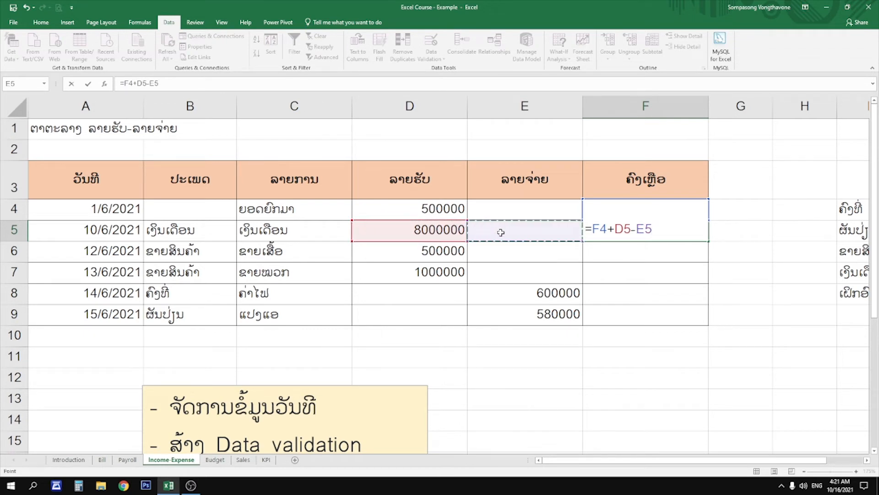
pyautogui.press('Return')
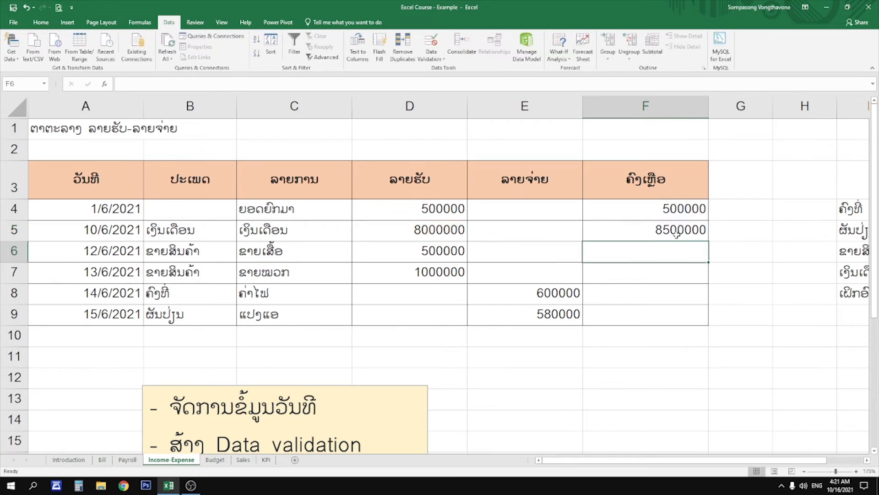
# Fill the balance formula from F5 down to F9.
pyautogui.click(677, 231)
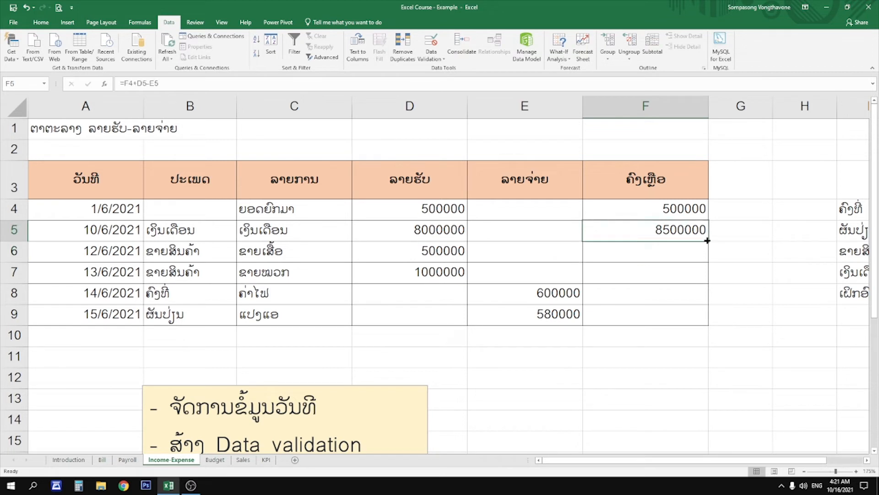
pyautogui.moveTo(707, 241); pyautogui.dragTo(689, 320)
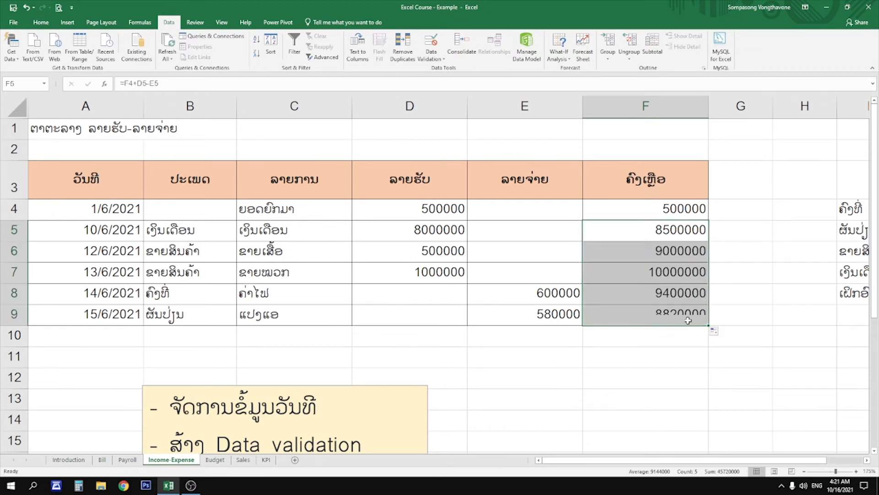
pyautogui.click(654, 353)
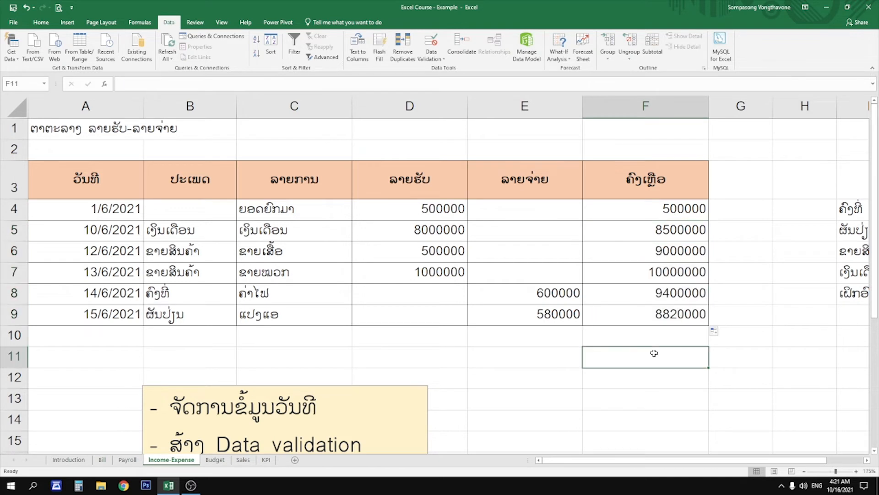
pyautogui.click(682, 232)
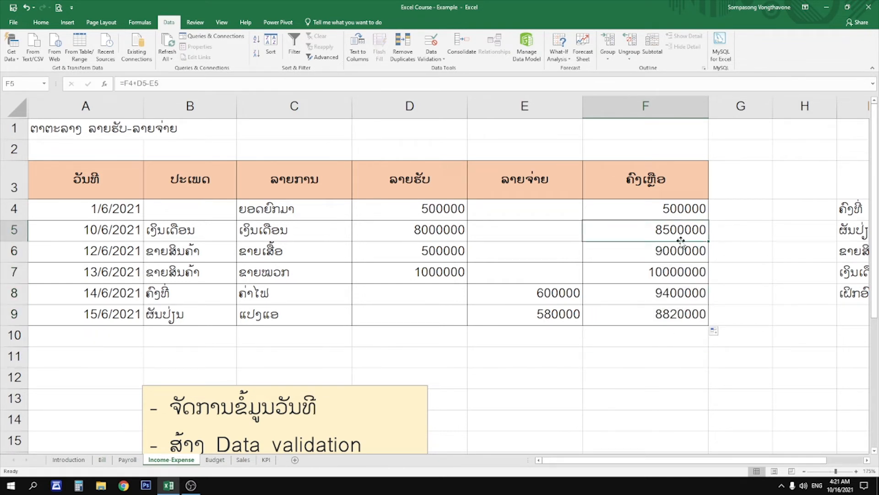
# Clear the expenses in E8 and E9 and check how the balances in F7 to F9 respond.
pyautogui.click(552, 292)
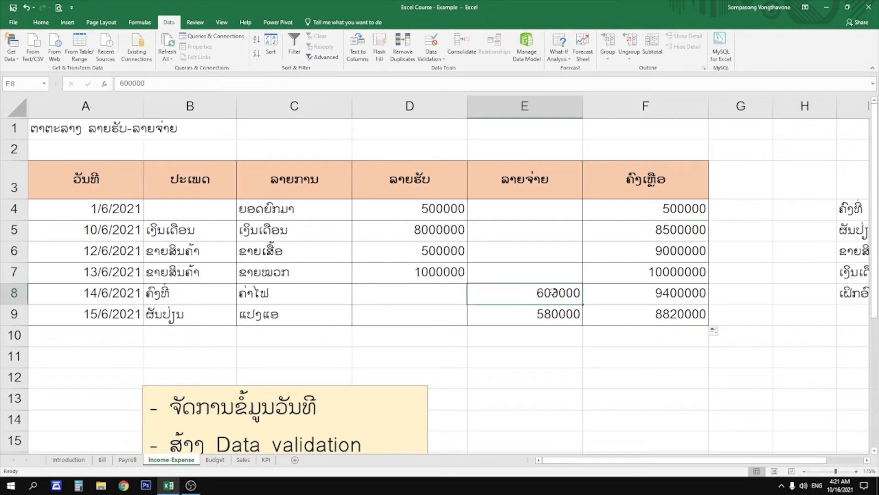
pyautogui.click(554, 317)
pyautogui.press('Delete')
pyautogui.click(553, 301)
pyautogui.press('Delete')
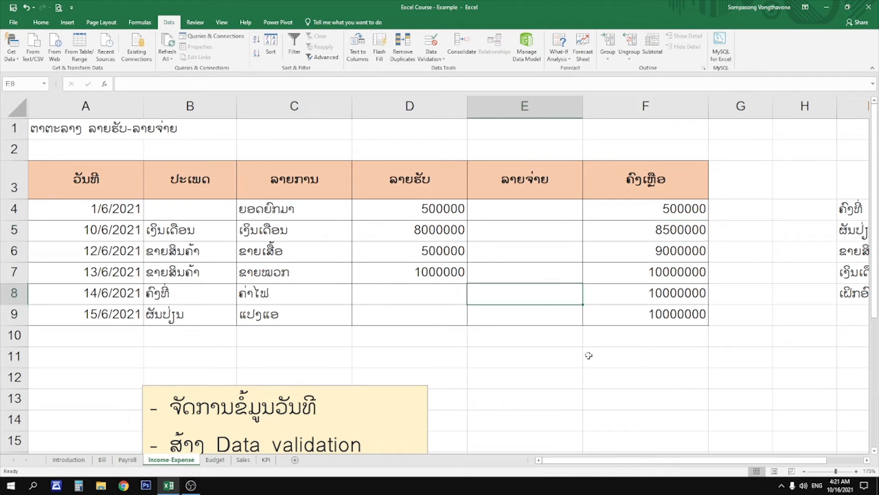
pyautogui.moveTo(619, 296); pyautogui.dragTo(625, 314)
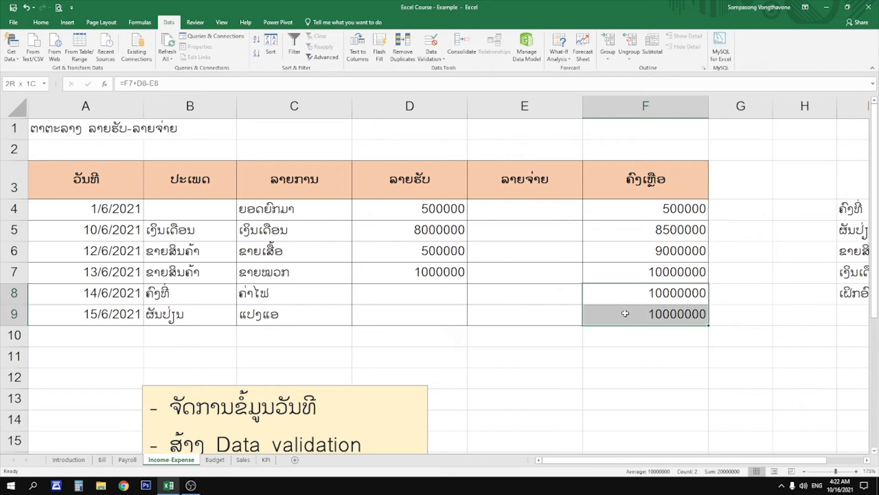
pyautogui.moveTo(627, 267); pyautogui.dragTo(628, 317)
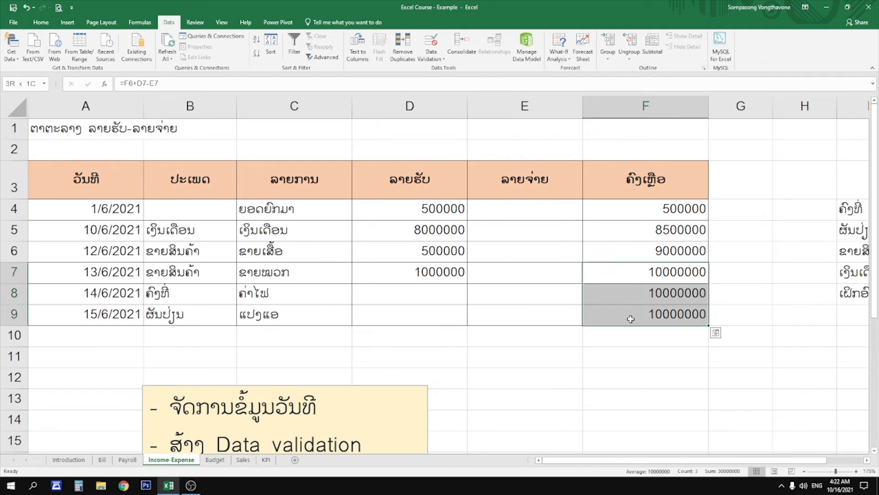
# Check the blank expense cells against the balances in F8 and F9, and undo the clearing of E8 and E9.
pyautogui.click(552, 303)
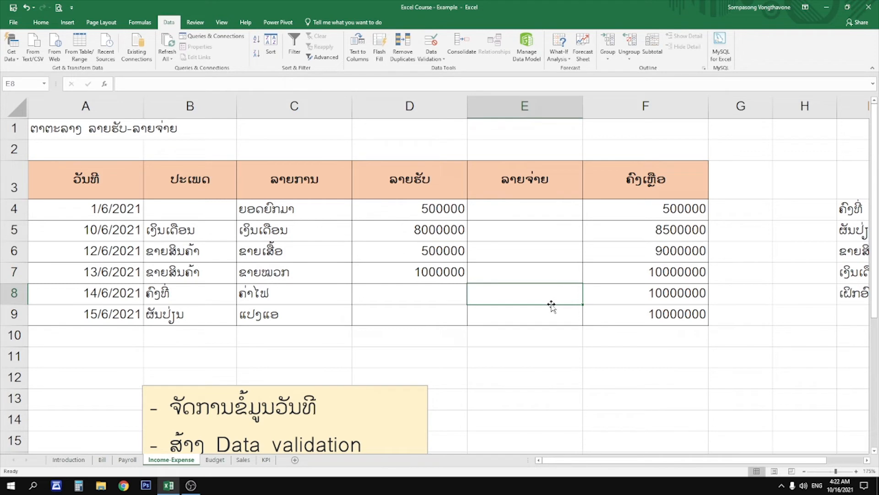
pyautogui.click(552, 313)
pyautogui.click(620, 296)
pyautogui.click(620, 312)
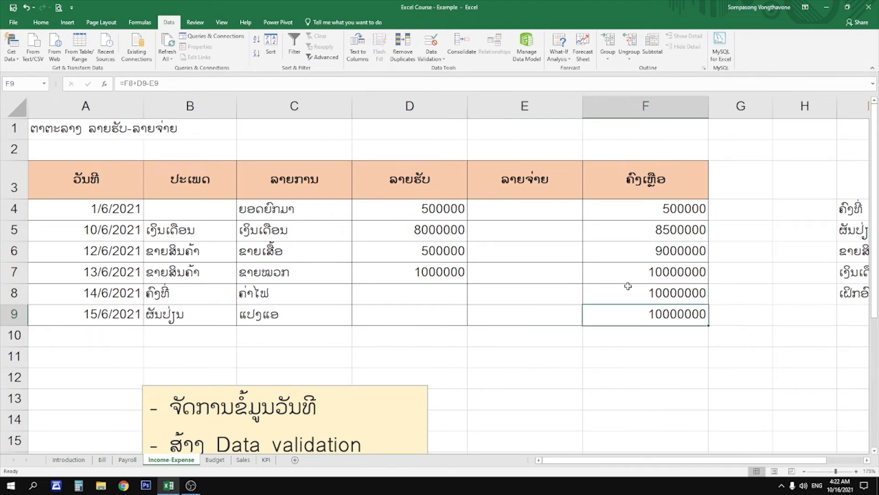
pyautogui.click(513, 298)
pyautogui.click(511, 314)
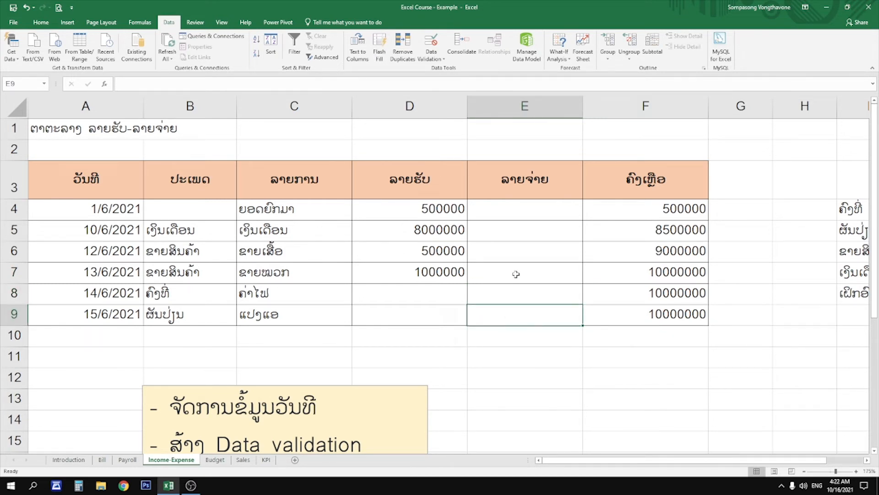
pyautogui.hotkey('ctrl', 'z')
pyautogui.hotkey('ctrl', 'z')
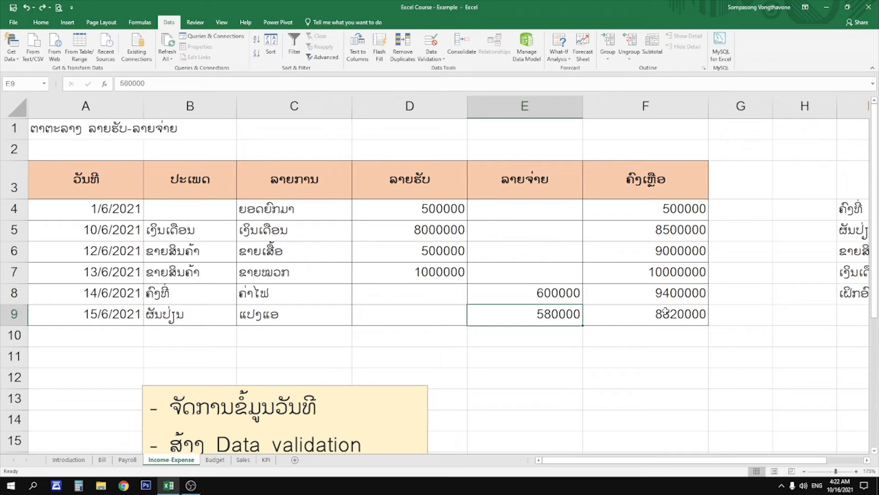
# Examine the balance formula in F5 and the cells F4, D5 and E5 that it refers to.
pyautogui.click(661, 229)
pyautogui.doubleClick(652, 231)
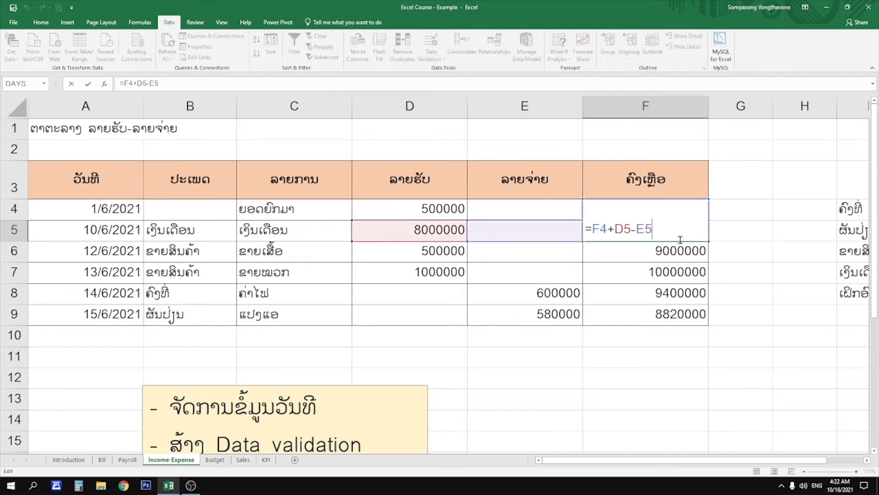
pyautogui.press('Return')
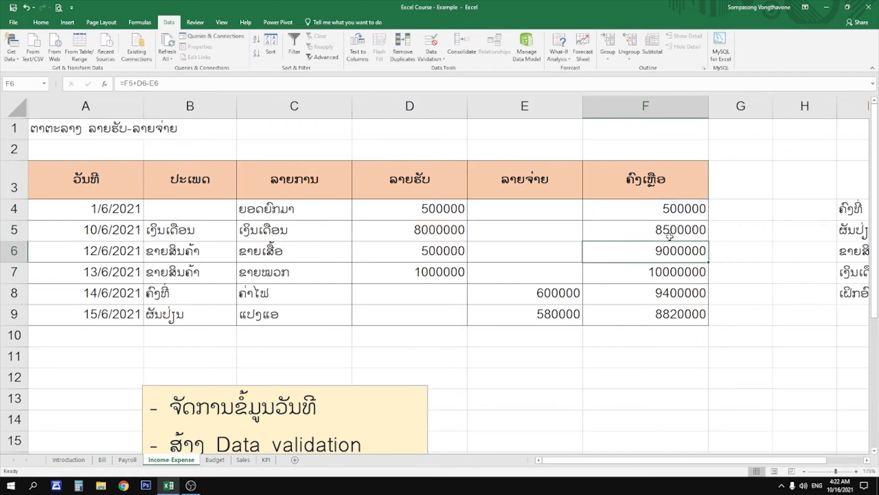
pyautogui.click(669, 229)
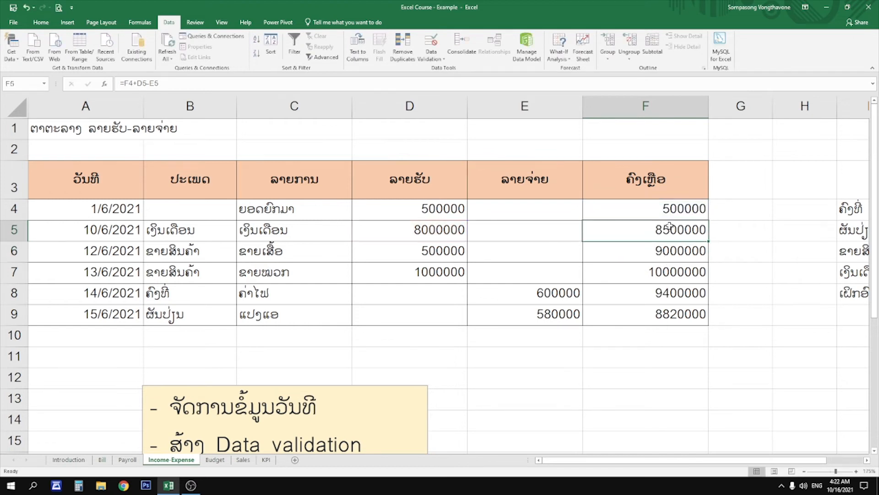
pyautogui.click(445, 234)
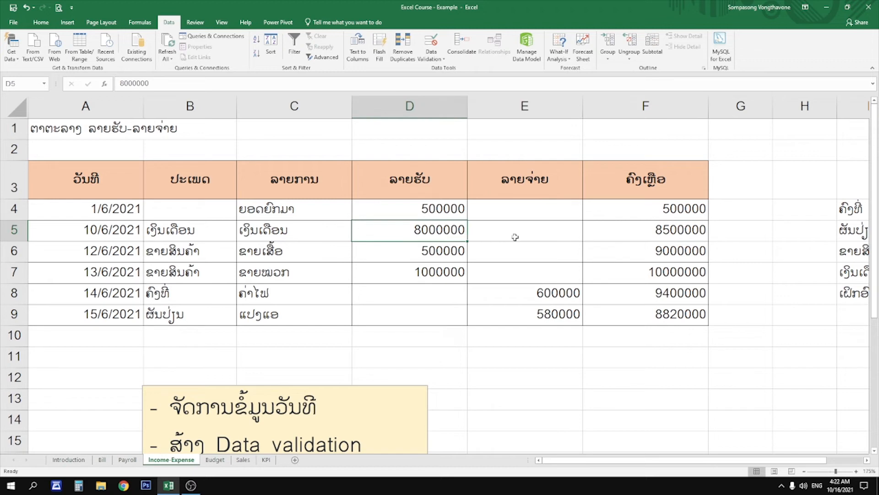
pyautogui.click(666, 207)
pyautogui.click(417, 231)
pyautogui.click(554, 234)
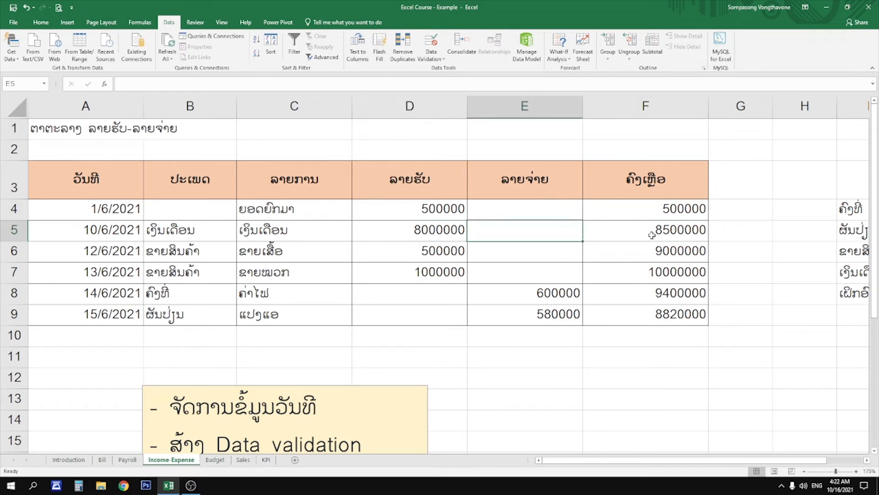
# Clear the balances in F5 to F9 and begin an IF formula in F5 that tests D5 and returns F4+D5.
pyautogui.moveTo(652, 235); pyautogui.dragTo(638, 321)
pyautogui.press('Delete')
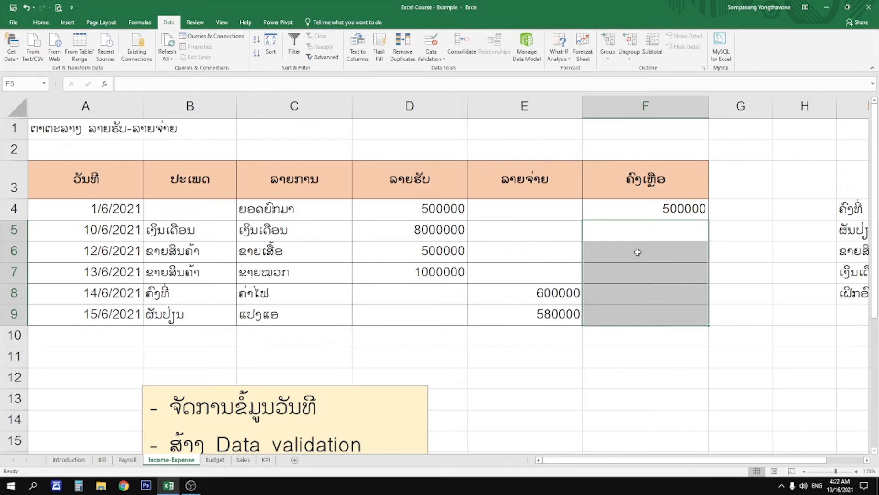
pyautogui.click(634, 235)
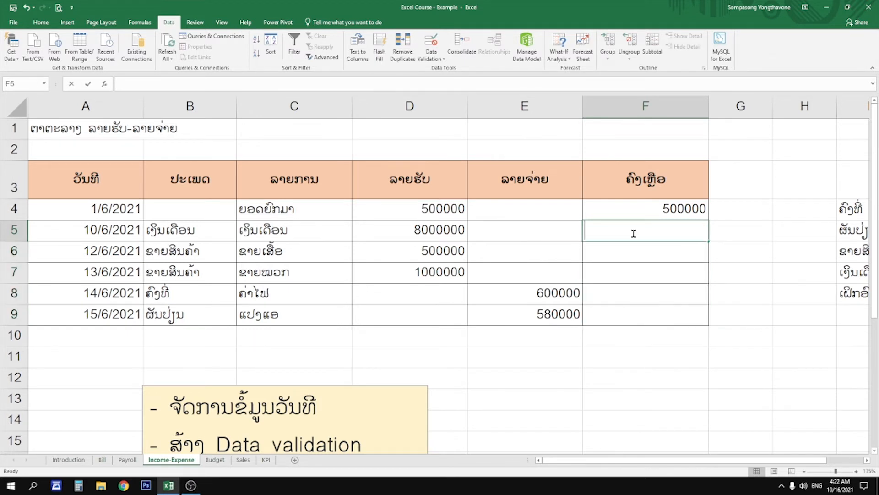
pyautogui.write('=if(')
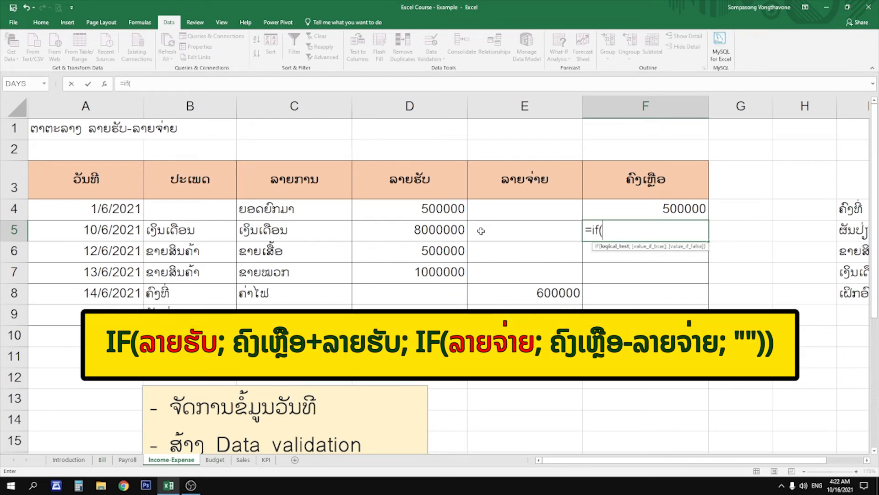
pyautogui.click(437, 230)
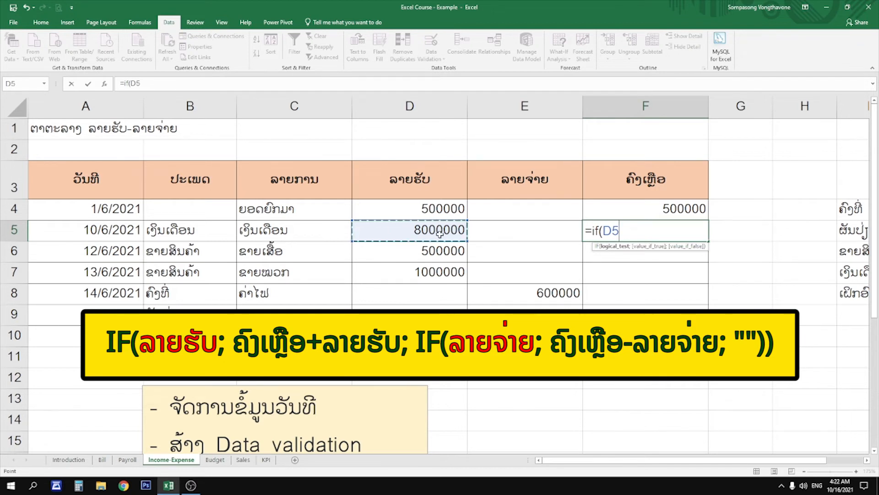
pyautogui.write(';')
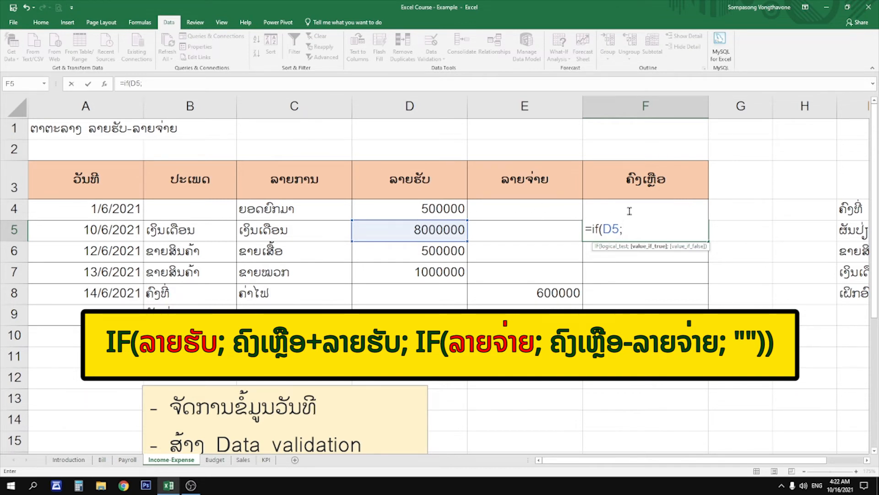
pyautogui.write('F')
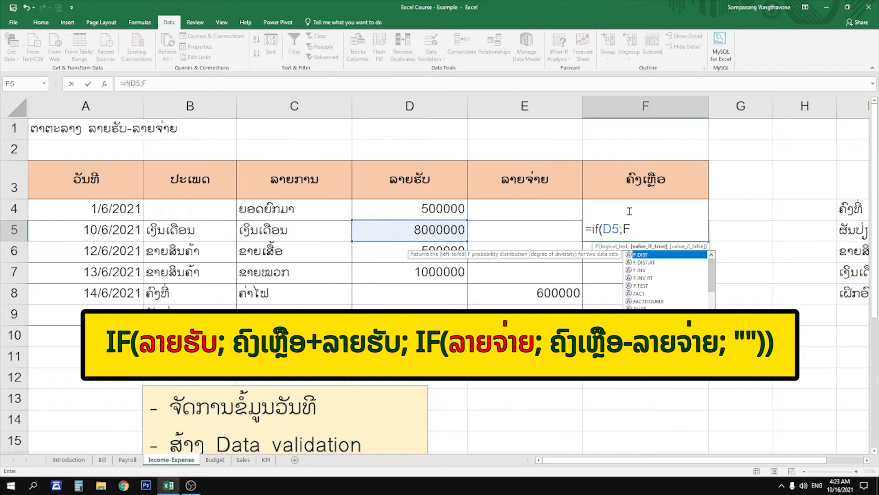
pyautogui.write('4')
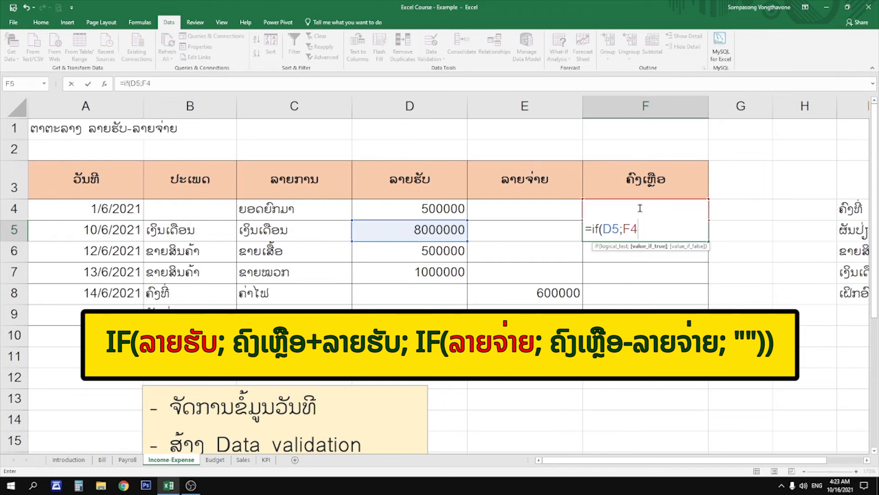
pyautogui.write('+D5')
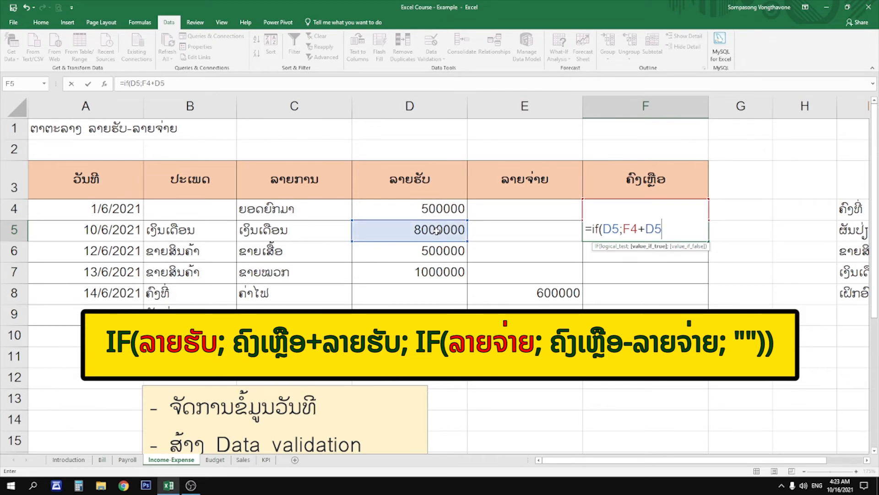
# Add a nested IF to the F5 formula that tests E5 and returns F4-E5, and review the arguments.
pyautogui.write(';if(')
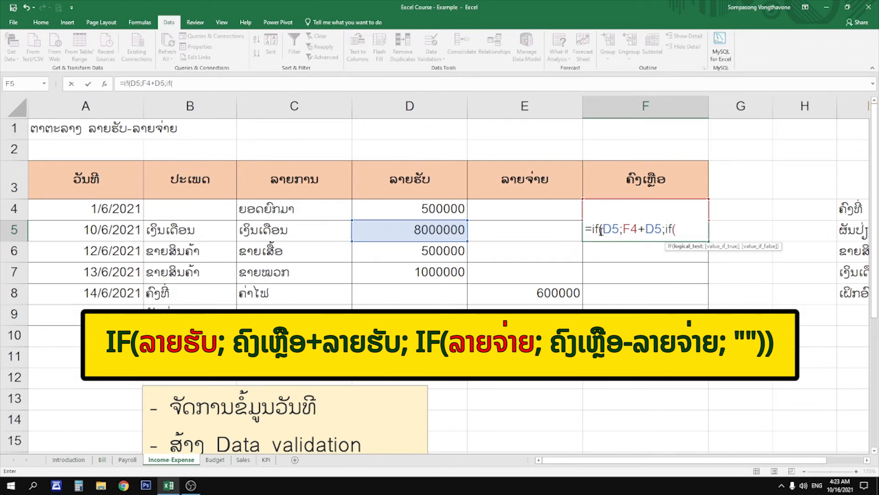
pyautogui.click(528, 232)
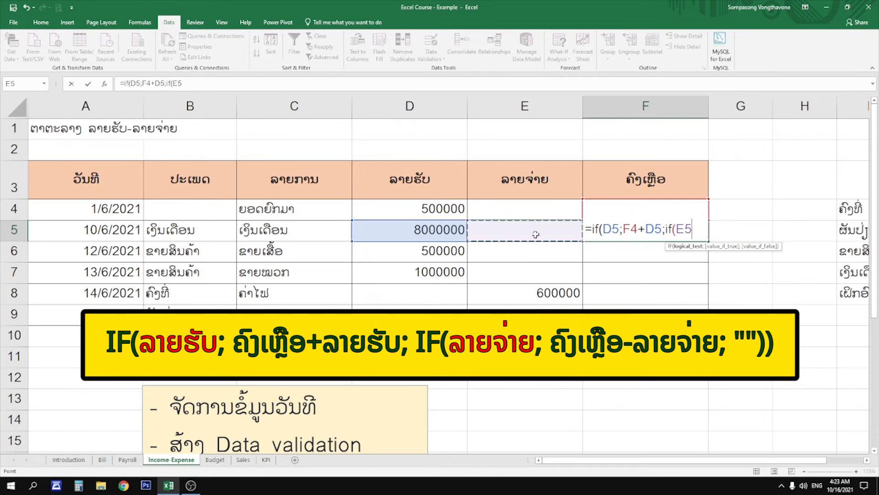
pyautogui.write(';')
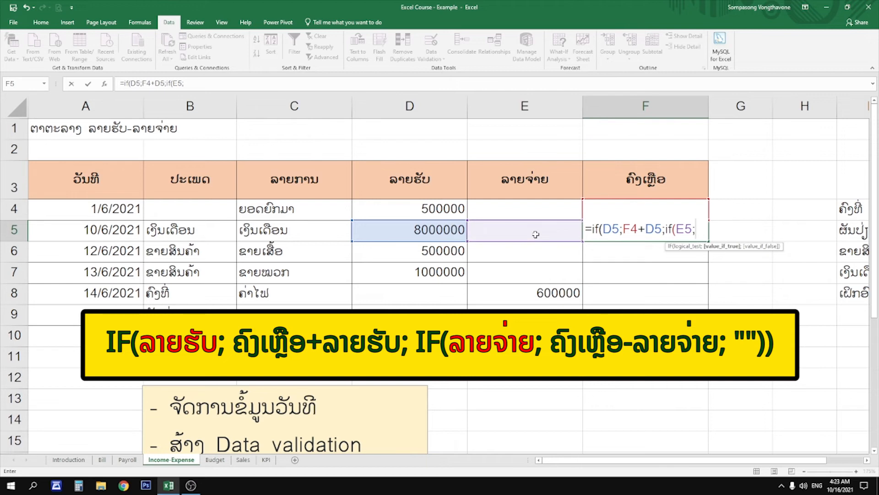
pyautogui.write('F4-E5')
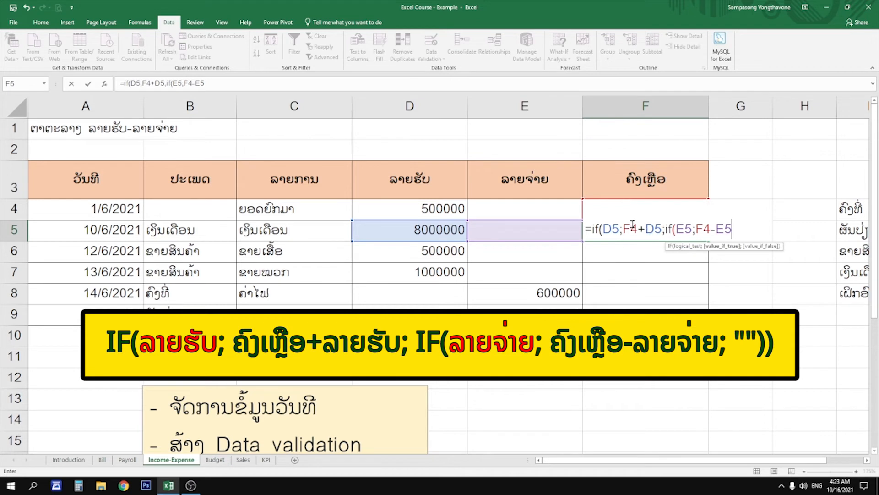
pyautogui.click(613, 229)
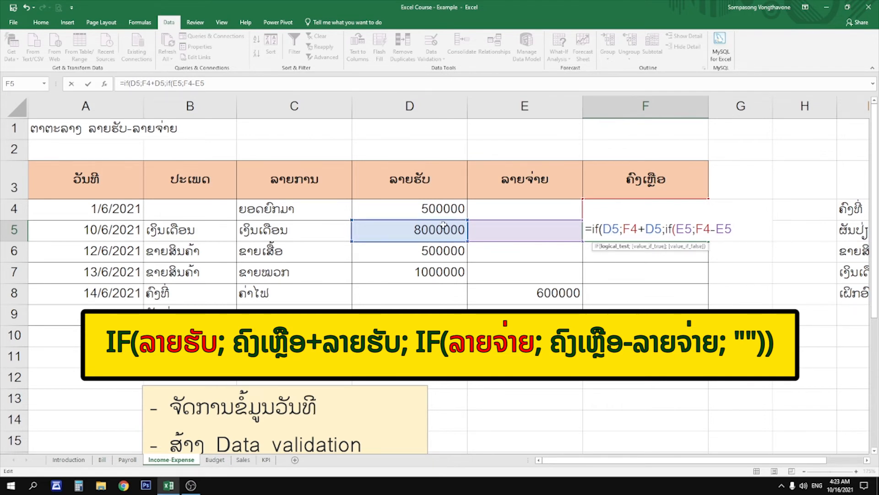
pyautogui.click(631, 229)
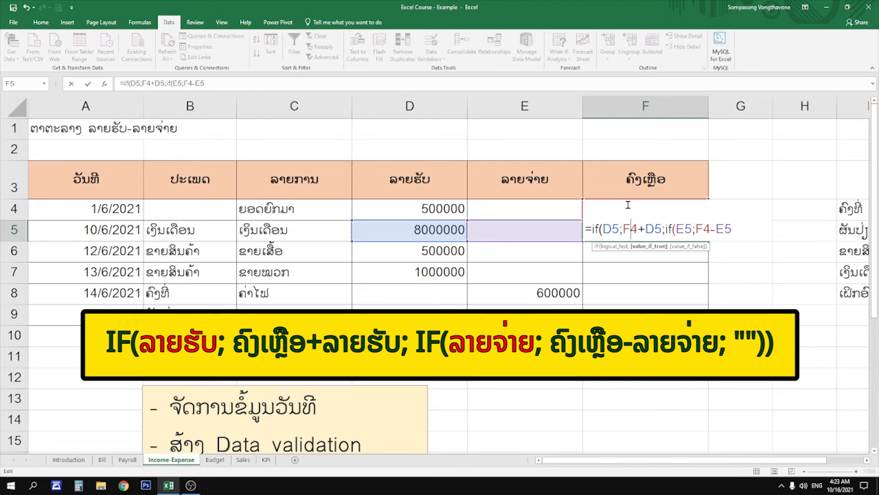
pyautogui.click(655, 226)
pyautogui.click(684, 232)
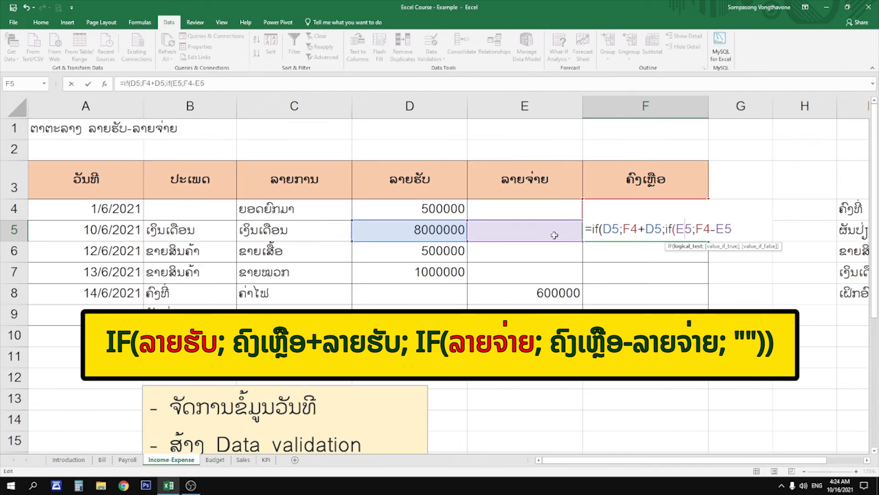
pyautogui.click(707, 228)
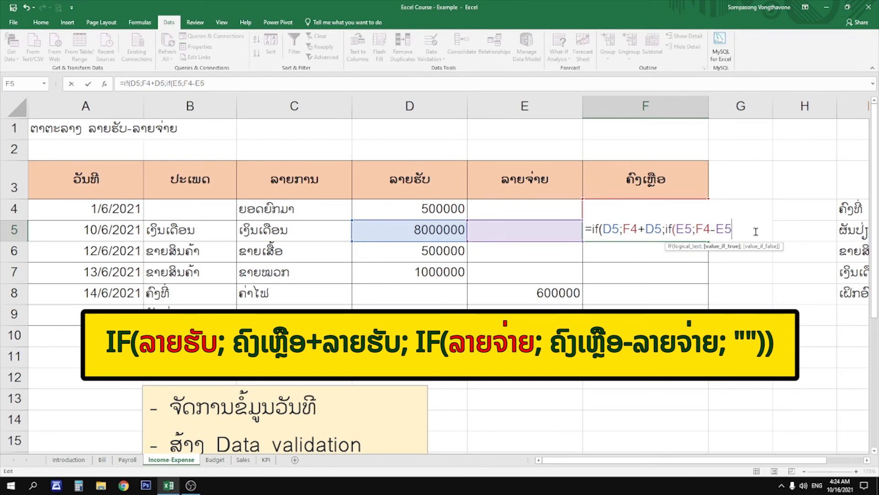
# Finish the F5 formula with an empty text result, giving =IF(D5;F4+D5;IF(E5;F4-E5;"")).
pyautogui.write(';')
pyautogui.write('""))')
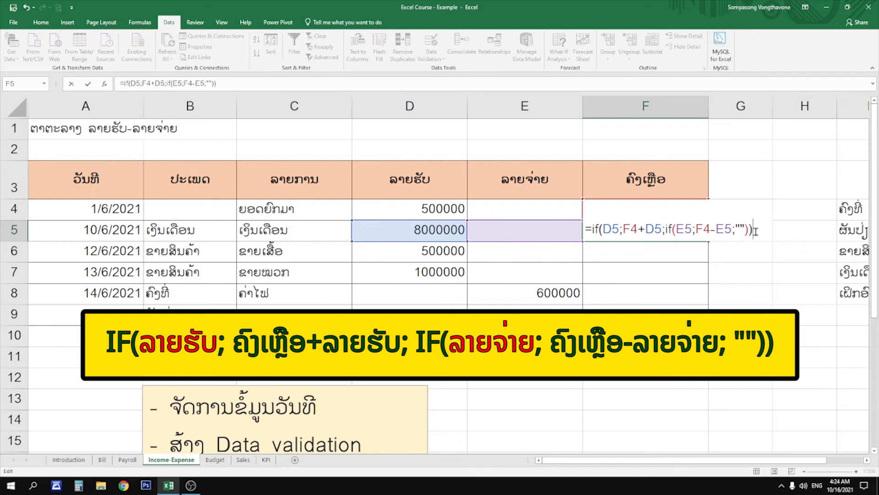
pyautogui.click(738, 227)
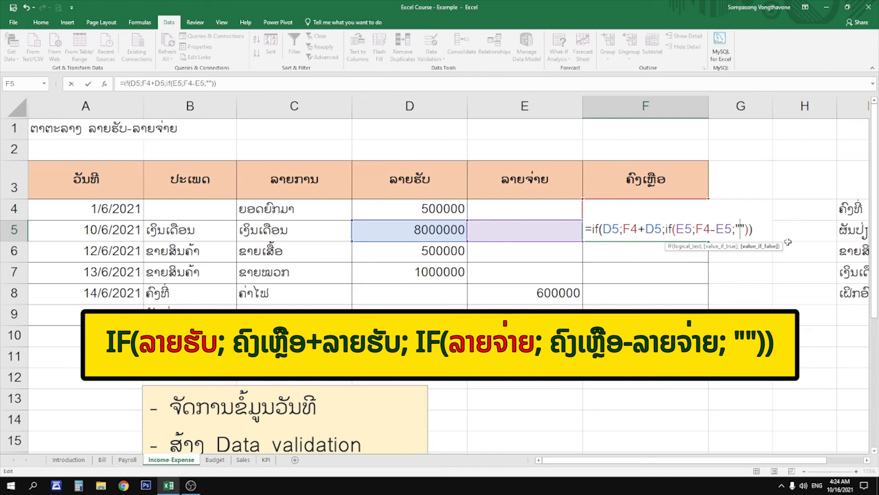
pyautogui.click(758, 233)
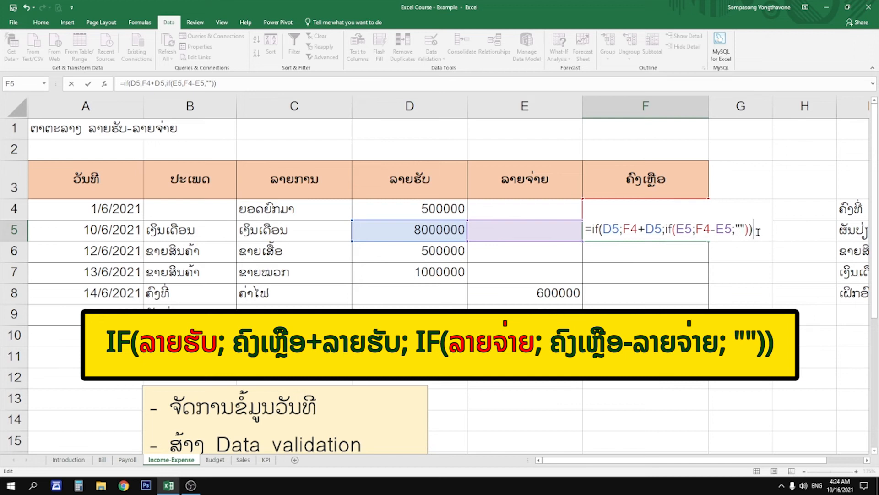
pyautogui.click(671, 231)
pyautogui.click(610, 229)
pyautogui.click(758, 229)
pyautogui.press('Return')
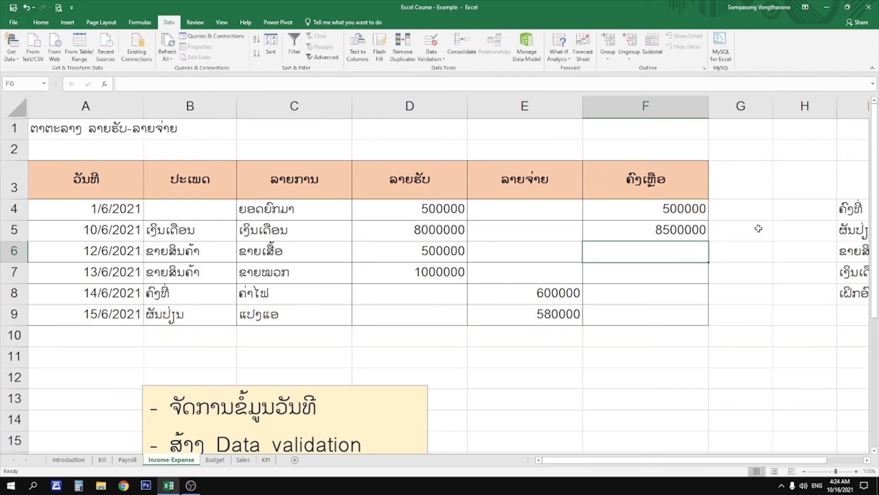
# Fill the IF balance formula from F5 down to F9.
pyautogui.click(668, 232)
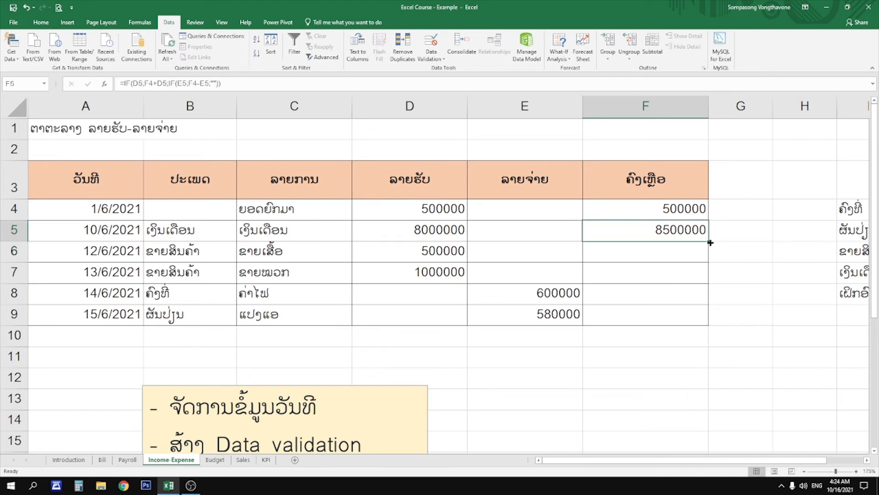
pyautogui.moveTo(709, 241); pyautogui.dragTo(711, 326)
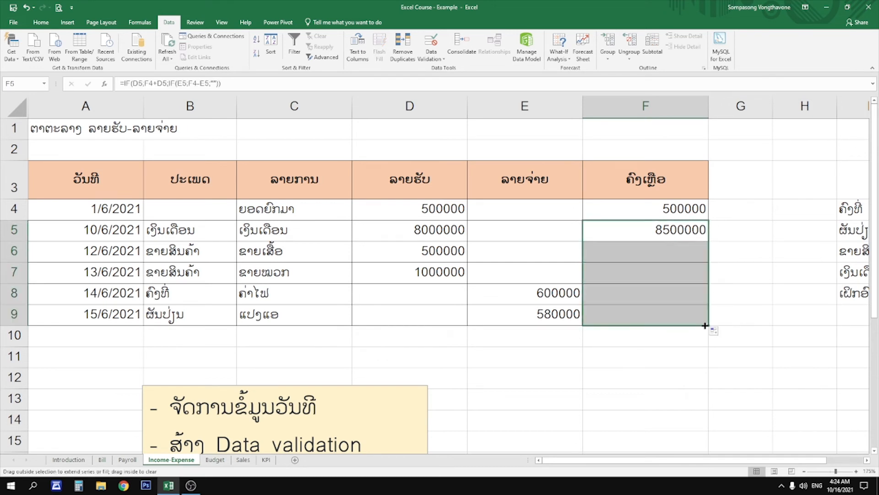
pyautogui.click(772, 296)
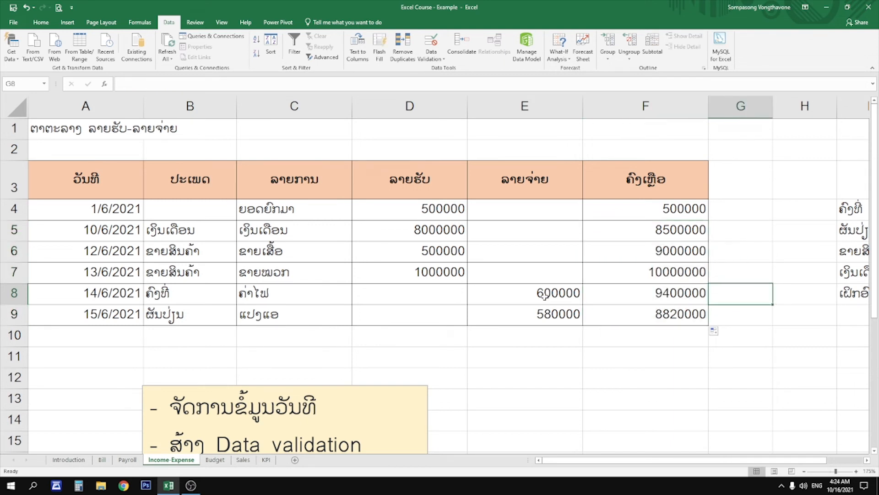
# Test the IF balance formula by clearing the expenses in E8 and E9, and undo the deletion.
pyautogui.moveTo(524, 285); pyautogui.dragTo(525, 324)
pyautogui.press('Delete')
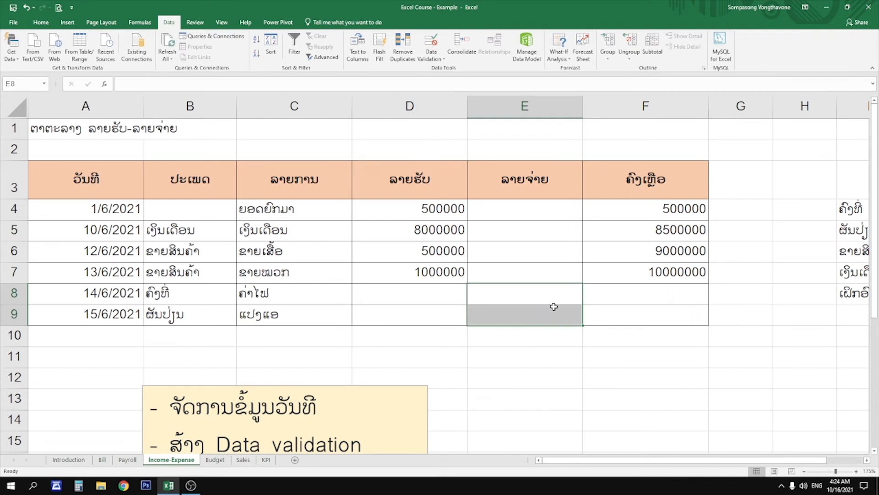
pyautogui.click(664, 303)
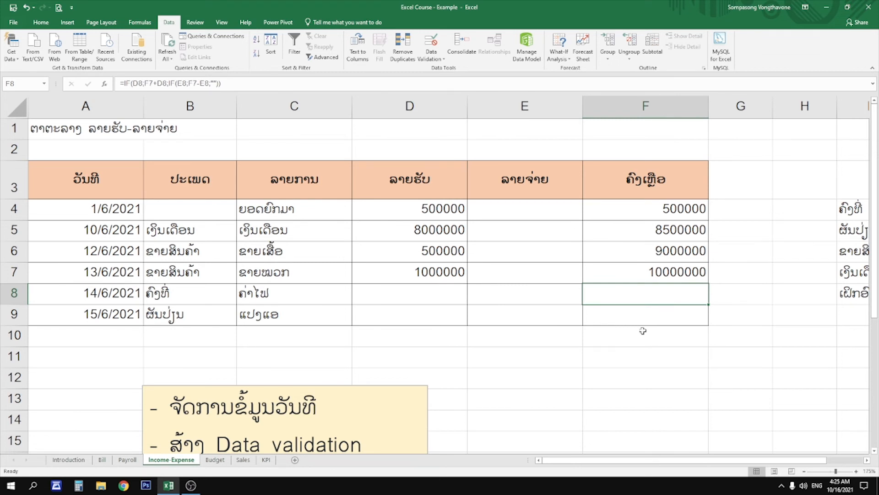
pyautogui.hotkey('ctrl', 'z')
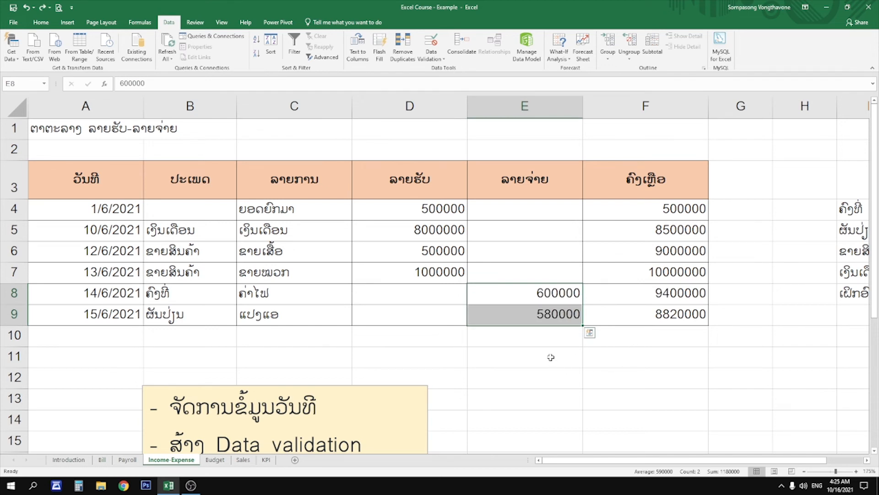
# Review the balance calculation item in the task notes and the IF balance formula in F9.
pyautogui.click(527, 332)
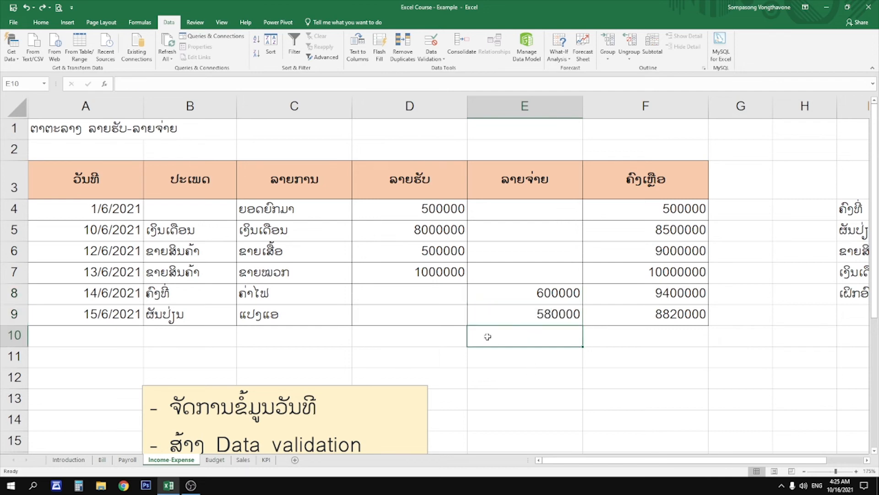
pyautogui.scroll(-2, 517, 333)
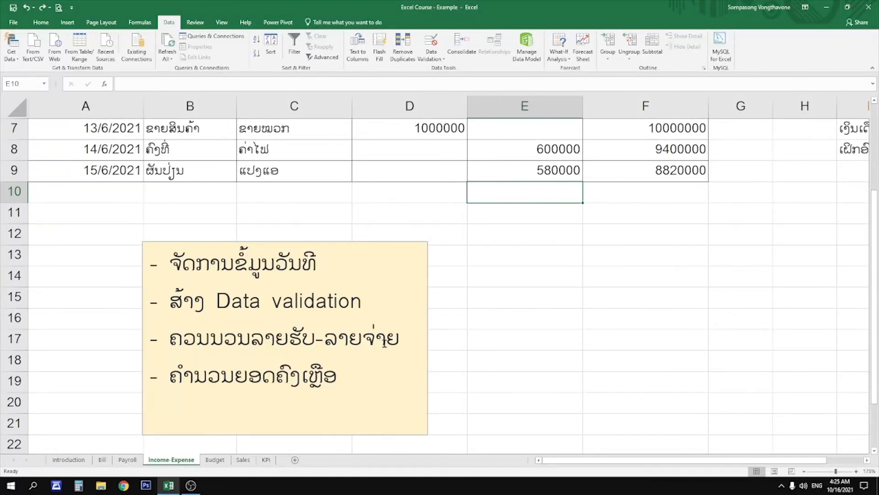
pyautogui.moveTo(362, 359); pyautogui.dragTo(195, 370)
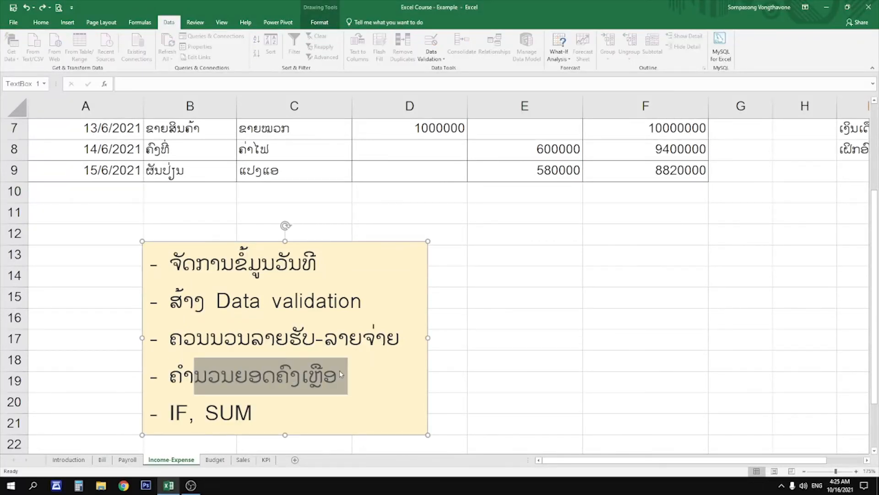
pyautogui.moveTo(341, 373); pyautogui.dragTo(383, 367)
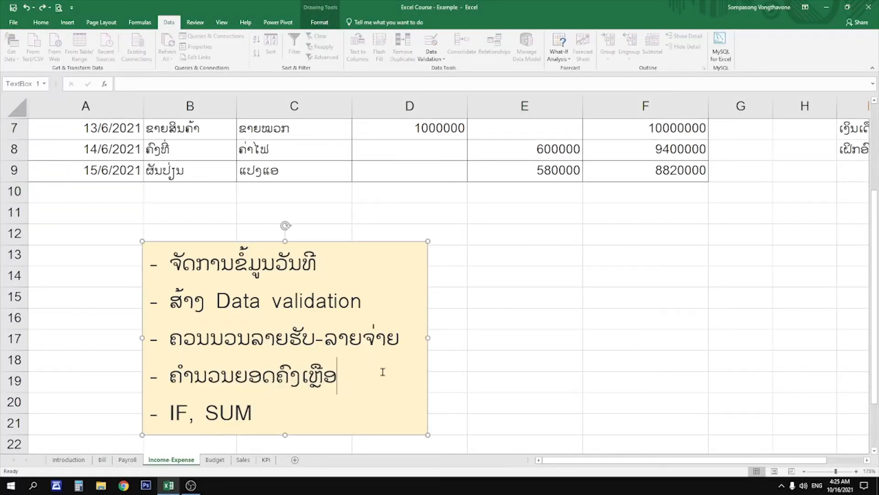
pyautogui.click(623, 187)
pyautogui.scroll(2, 646, 202)
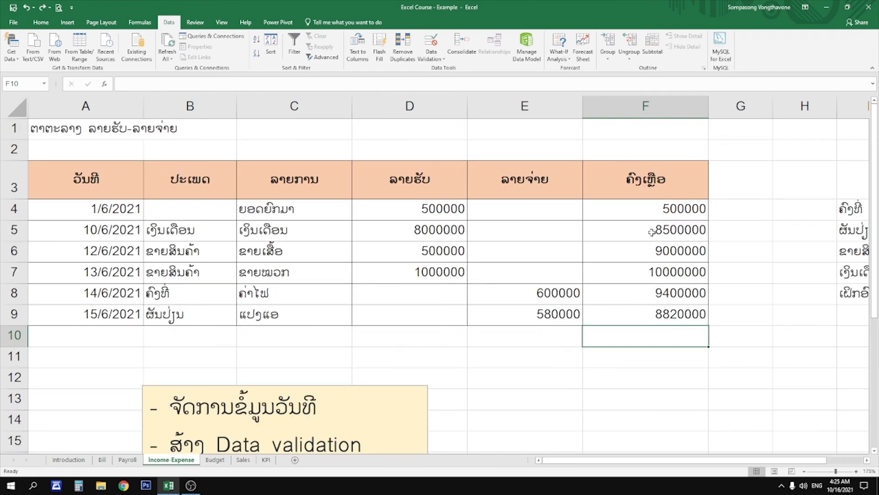
pyautogui.click(660, 315)
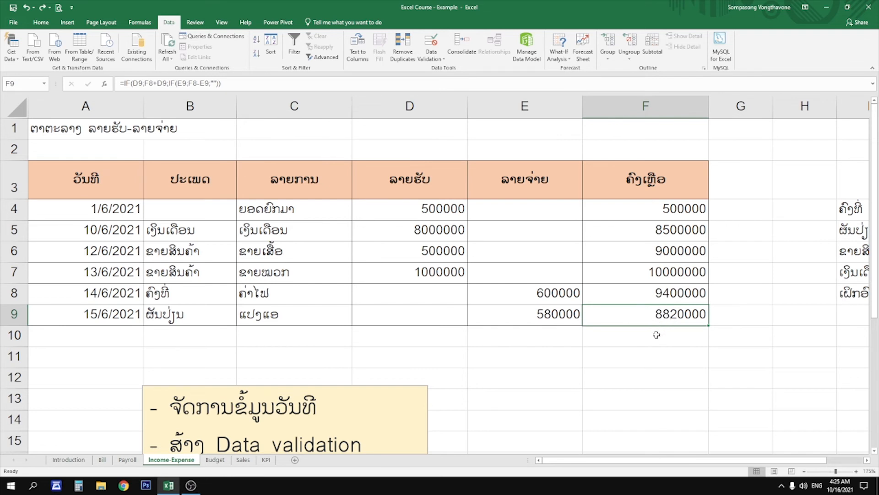
# Merge cells A10:E10 below the table and enter the right-aligned label ດຸນດ່ຽງ.
pyautogui.moveTo(540, 336); pyautogui.dragTo(29, 335)
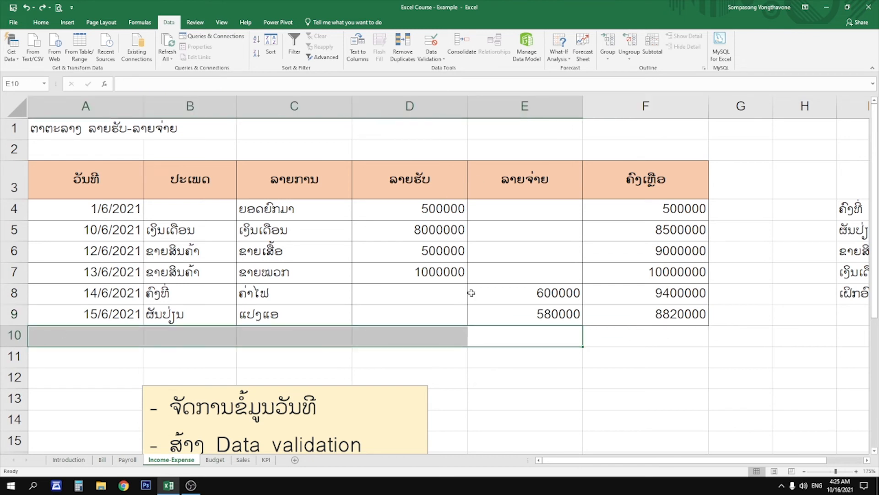
pyautogui.moveTo(504, 336); pyautogui.dragTo(50, 338)
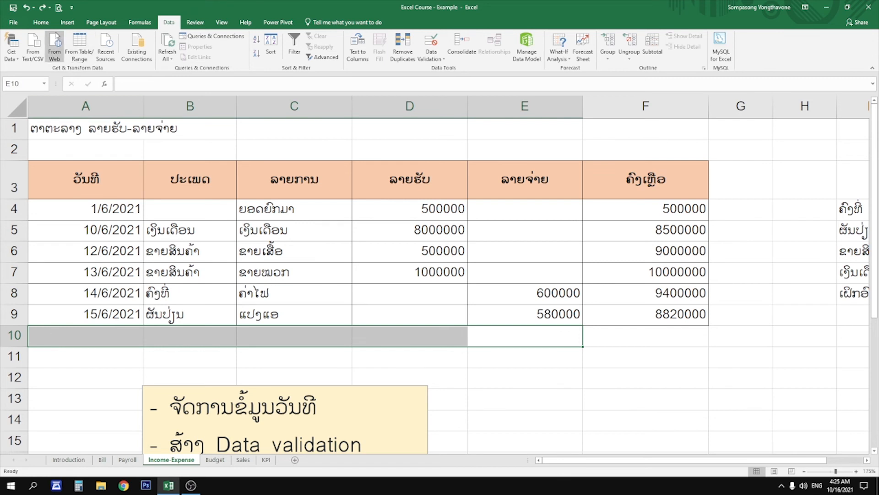
pyautogui.click(43, 22)
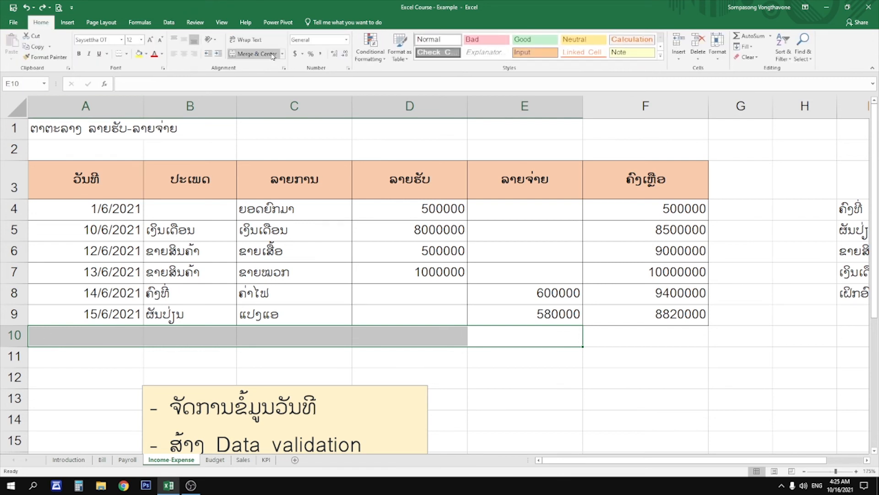
pyautogui.click(257, 53)
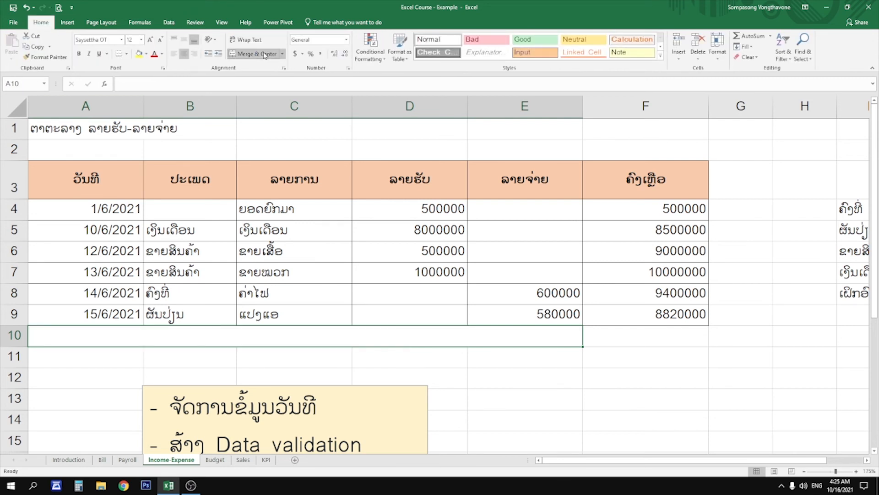
pyautogui.write('ດຸນດ່ຽງ')
pyautogui.press('Tab')
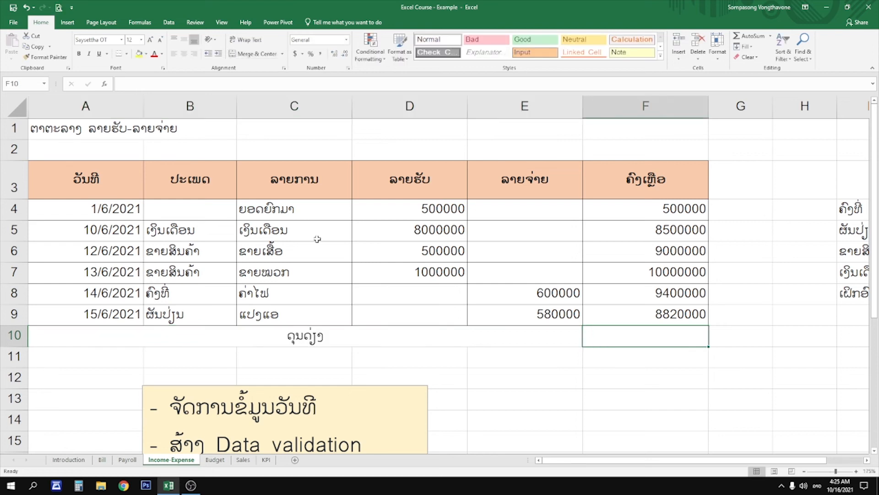
pyautogui.click(386, 335)
pyautogui.click(194, 54)
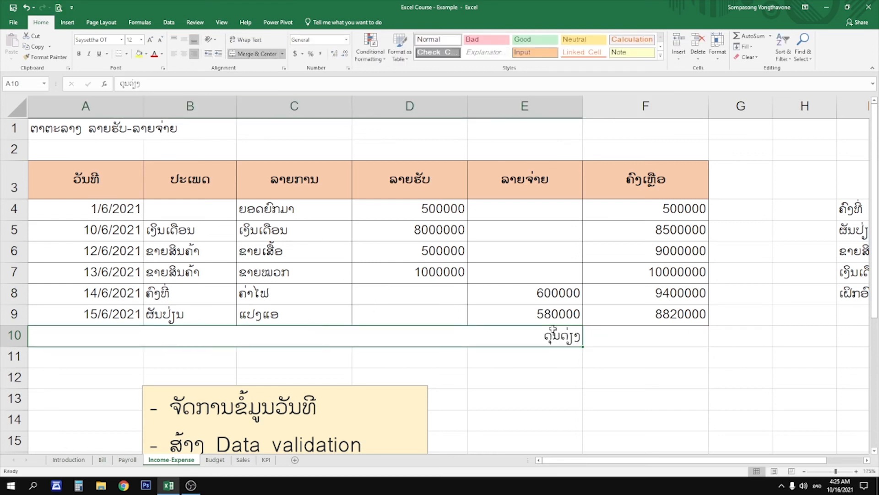
pyautogui.click(603, 342)
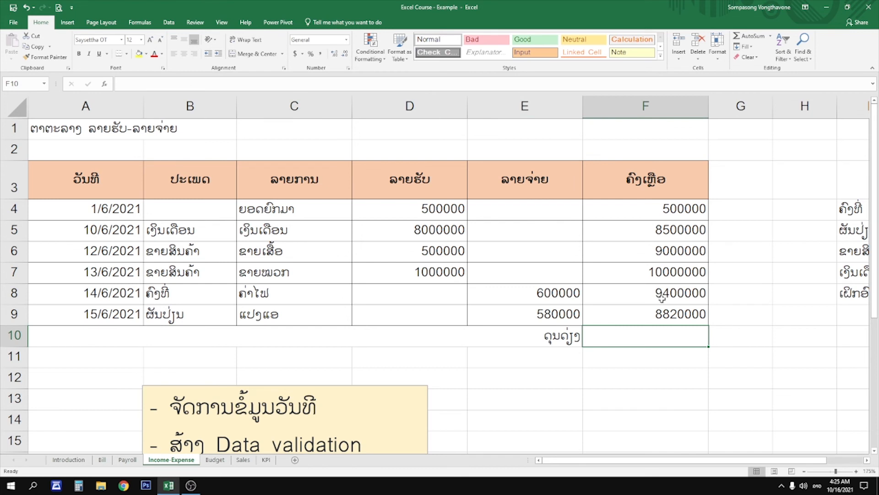
pyautogui.press('super+space')
# Format the amounts in D4:F9 with thousands separators and no decimal places.
pyautogui.click(674, 318)
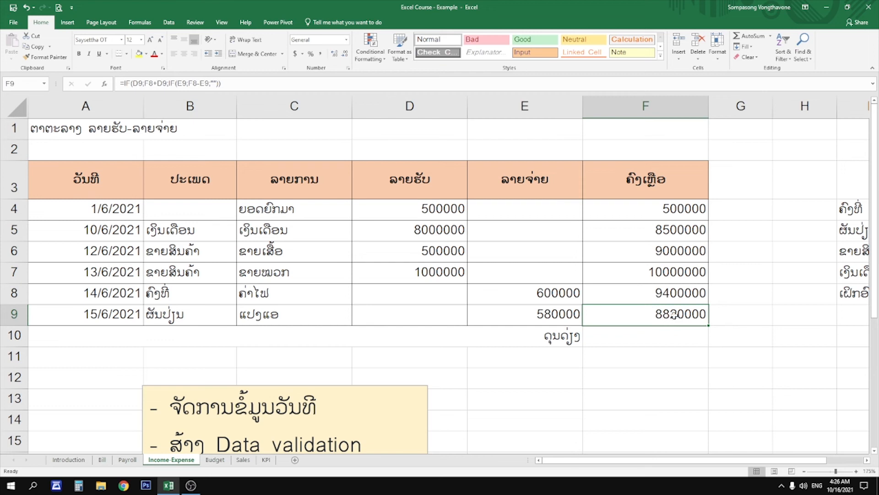
pyautogui.moveTo(676, 310); pyautogui.dragTo(411, 210)
pyautogui.click(320, 53)
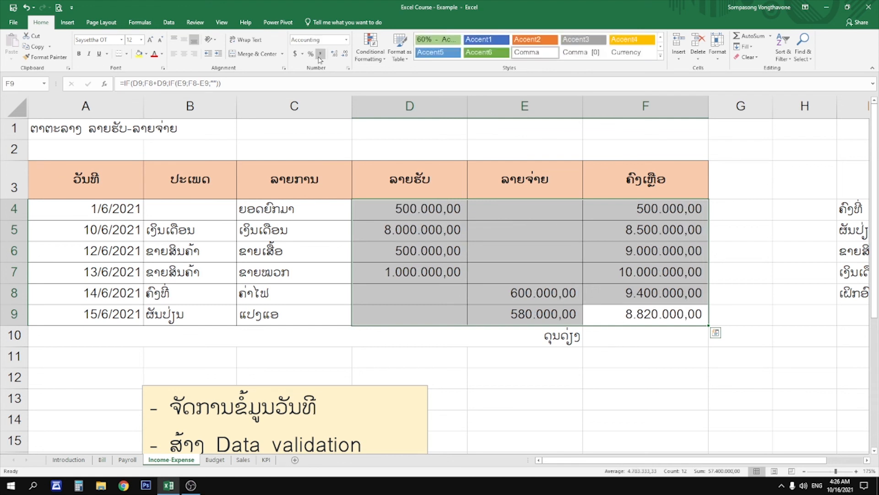
pyautogui.click(348, 54)
pyautogui.click(349, 54)
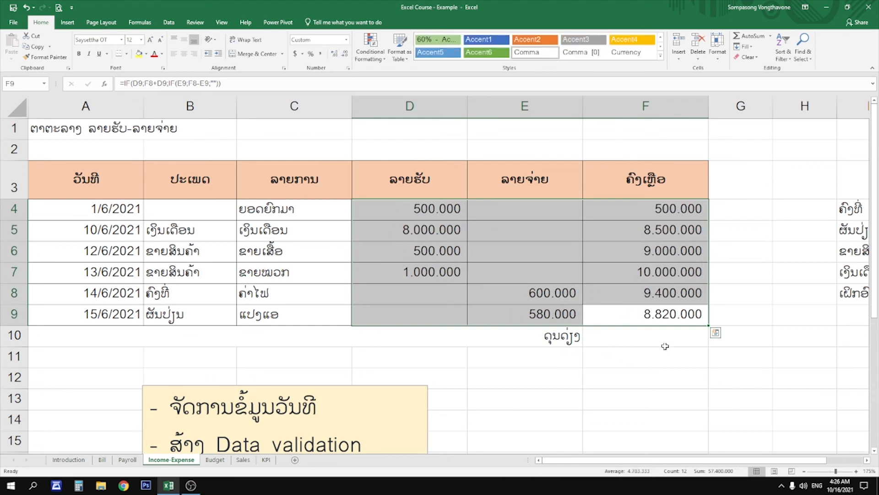
# Calculate the overall balance in F10 with the formula =SUM(D4:D9)-SUM(E4:E9).
pyautogui.click(665, 332)
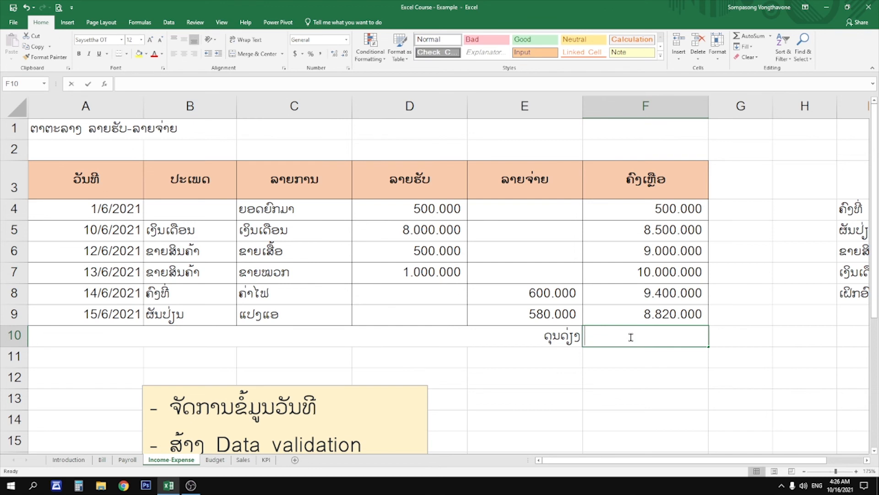
pyautogui.write('=')
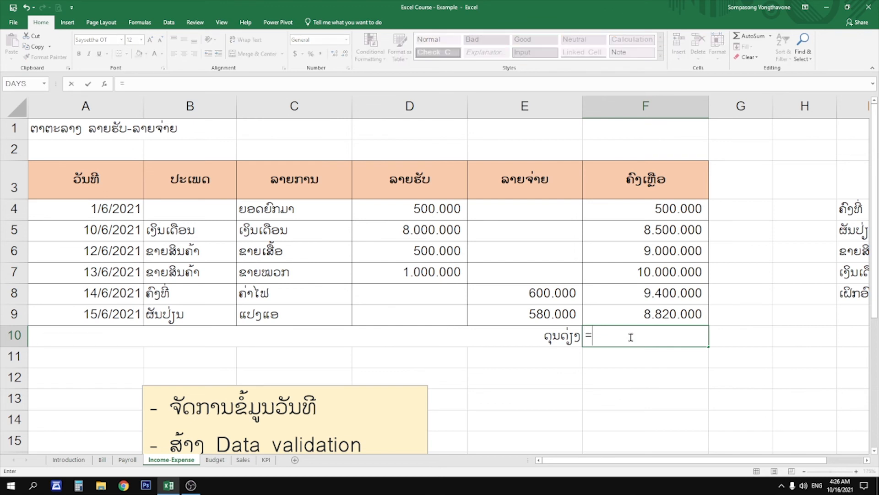
pyautogui.write('sum(')
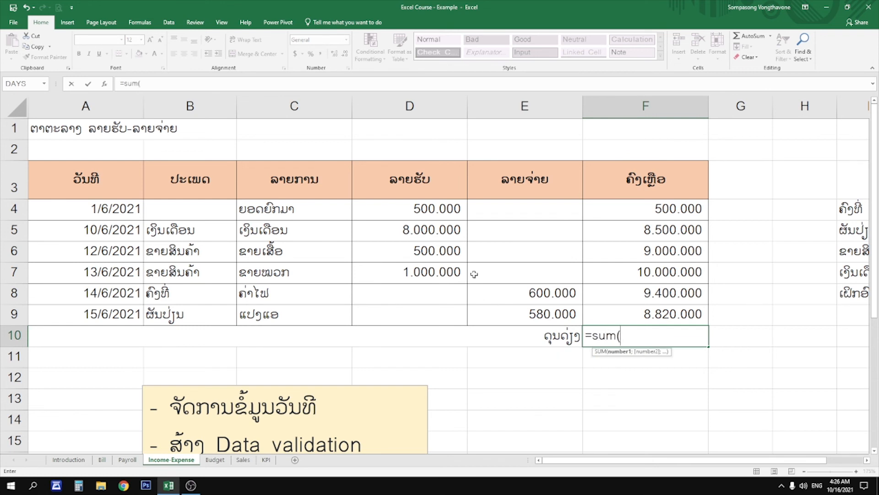
pyautogui.moveTo(441, 210); pyautogui.dragTo(434, 315)
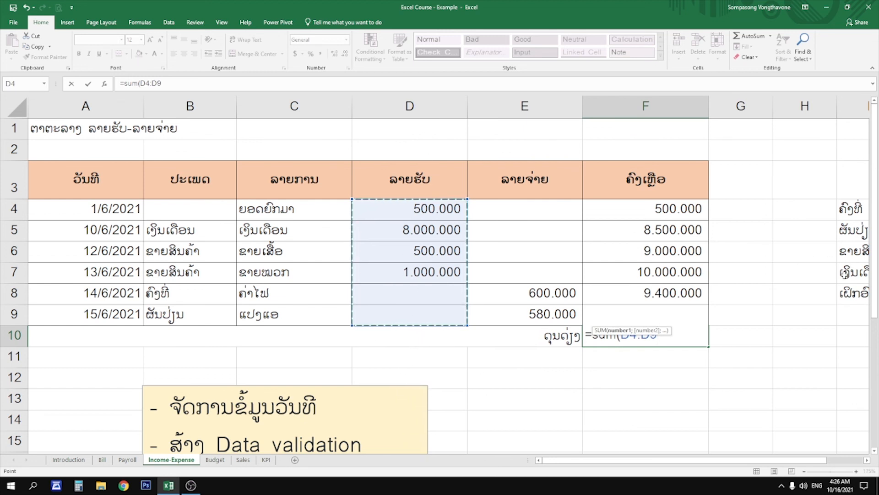
pyautogui.write(')')
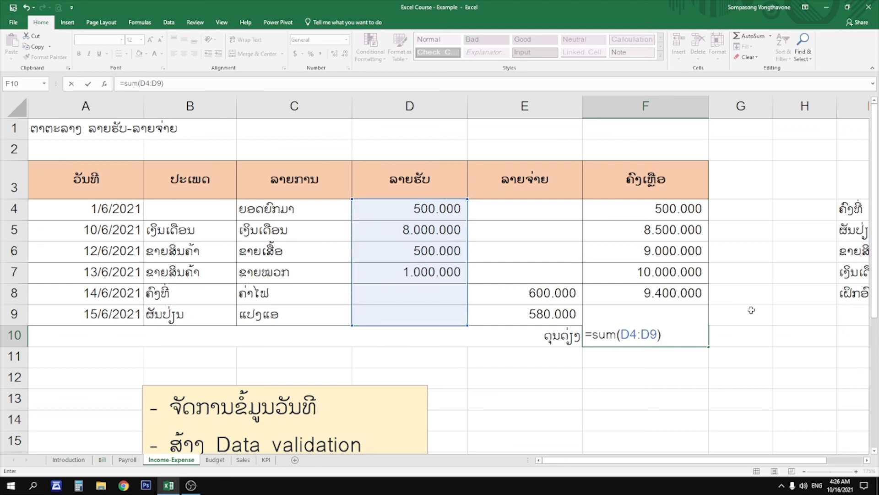
pyautogui.write('-sum(')
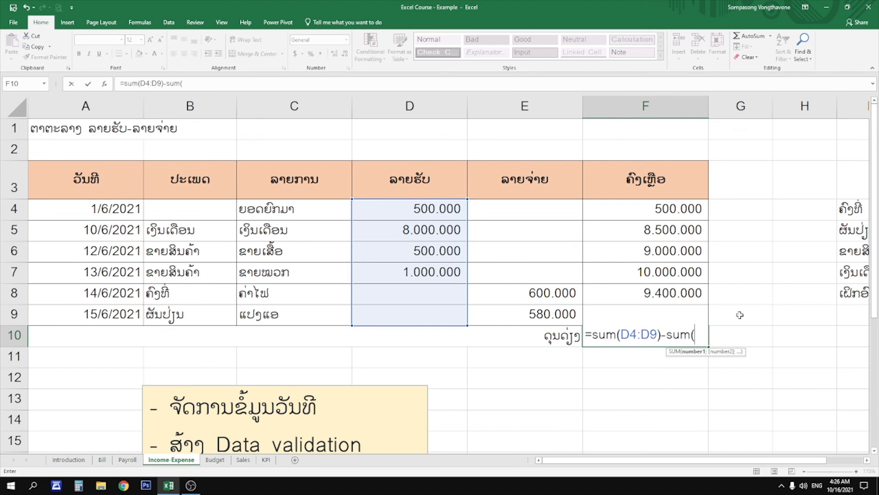
pyautogui.moveTo(558, 204); pyautogui.dragTo(552, 316)
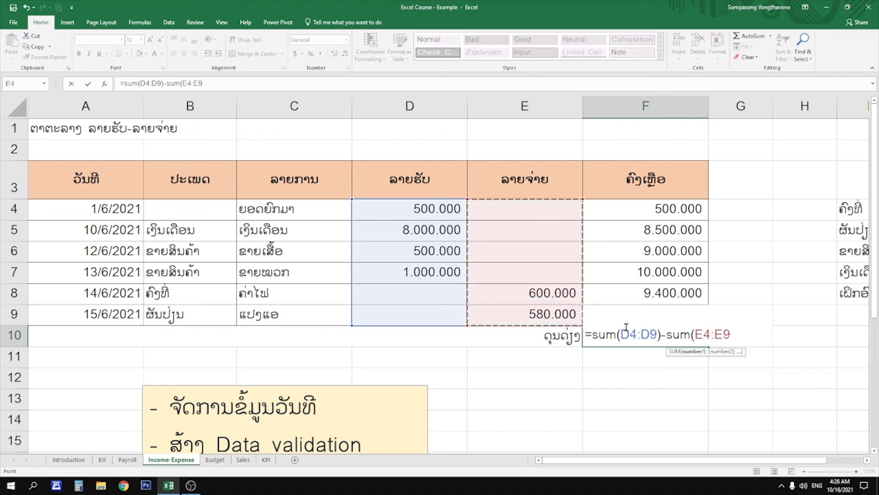
pyautogui.write(')')
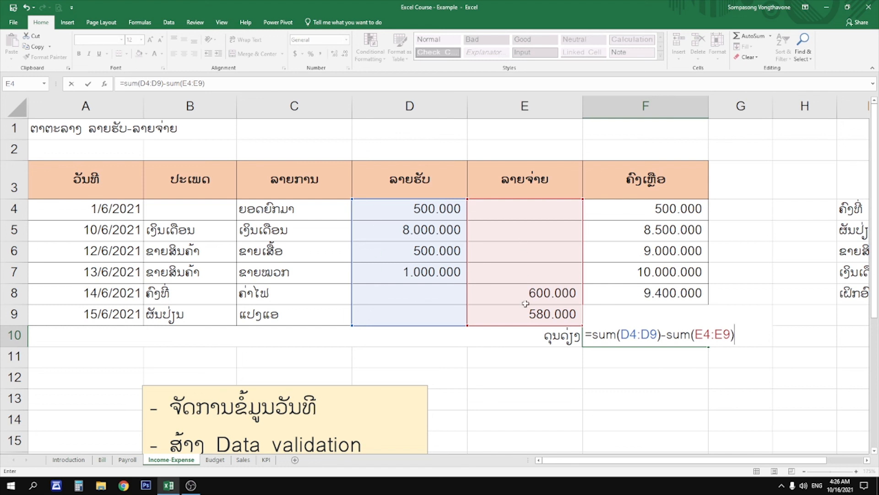
pyautogui.press('Return')
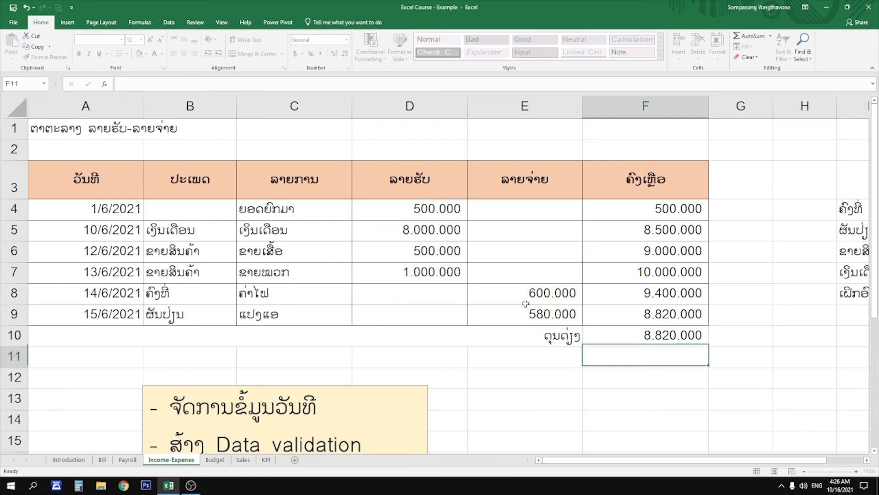
# Highlight the two final balance cells F9 and F10 with a yellow fill.
pyautogui.click(687, 334)
pyautogui.moveTo(687, 335); pyautogui.dragTo(687, 314)
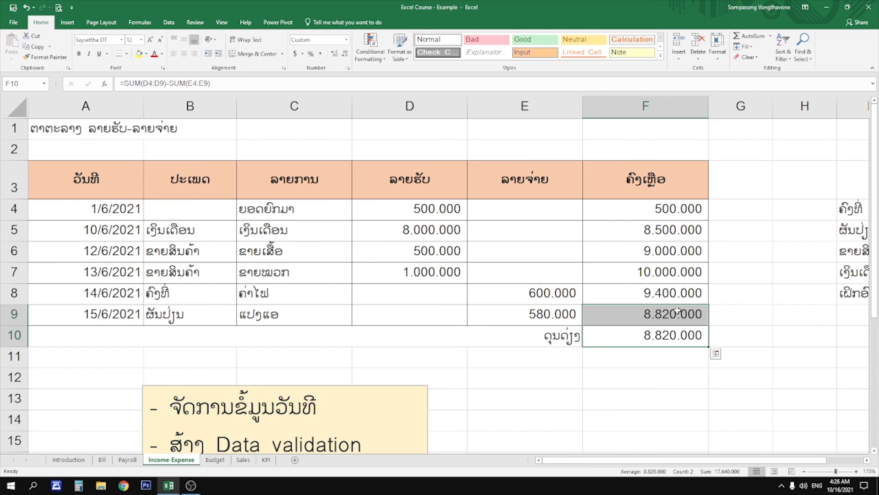
pyautogui.click(138, 54)
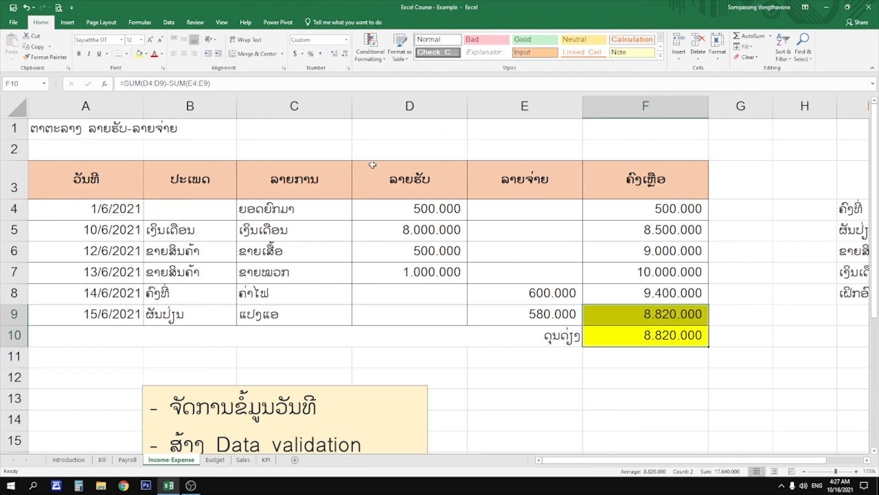
# Compare the running balances in F4:F9 with the SUM balance in F10, and review the type column B4:B9 against its source list in column I.
pyautogui.click(739, 332)
pyautogui.click(674, 335)
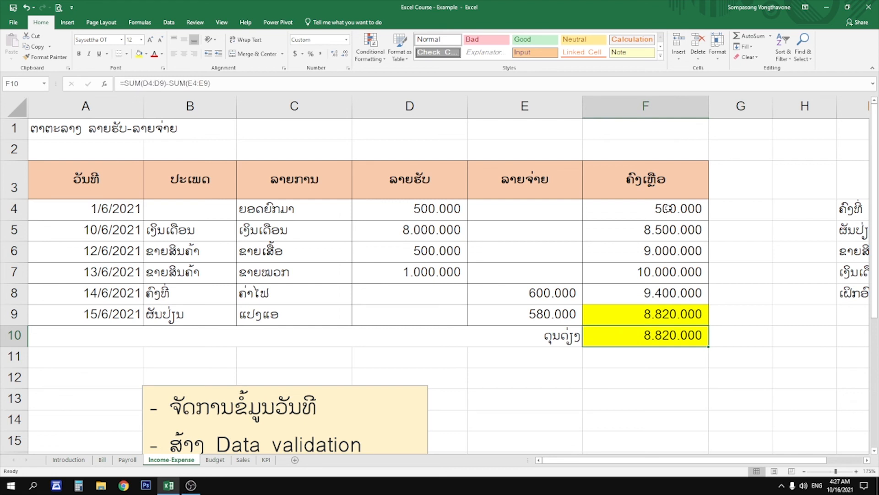
pyautogui.moveTo(669, 209); pyautogui.dragTo(663, 321)
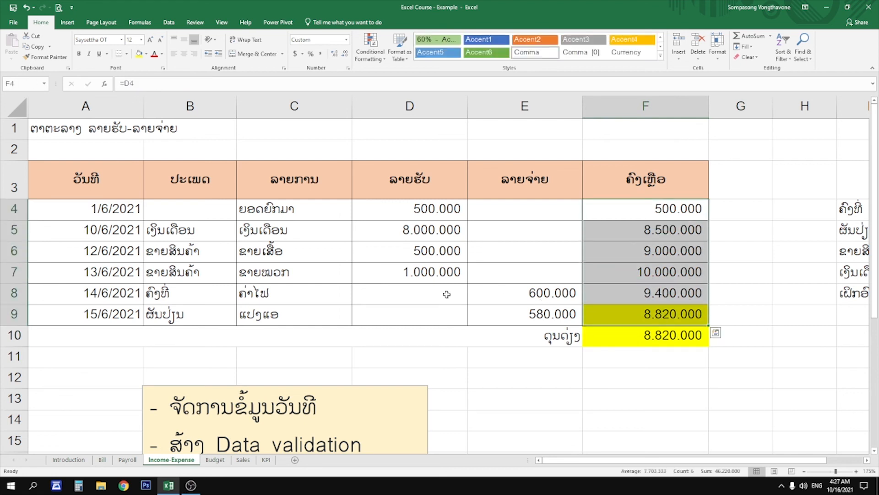
pyautogui.click(625, 321)
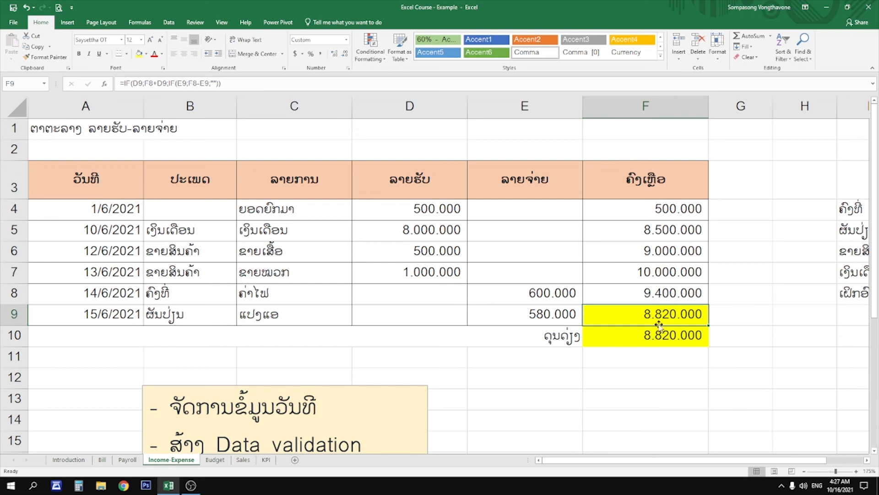
pyautogui.click(655, 339)
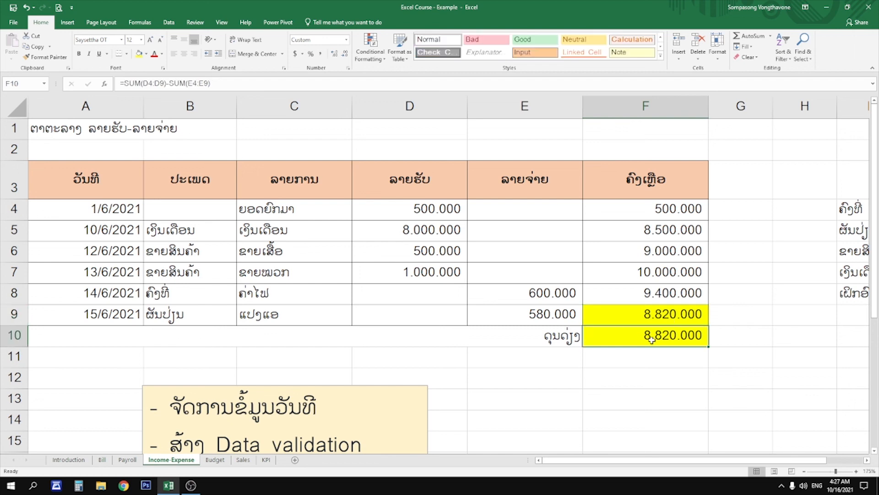
pyautogui.scroll(-1, 703, 348)
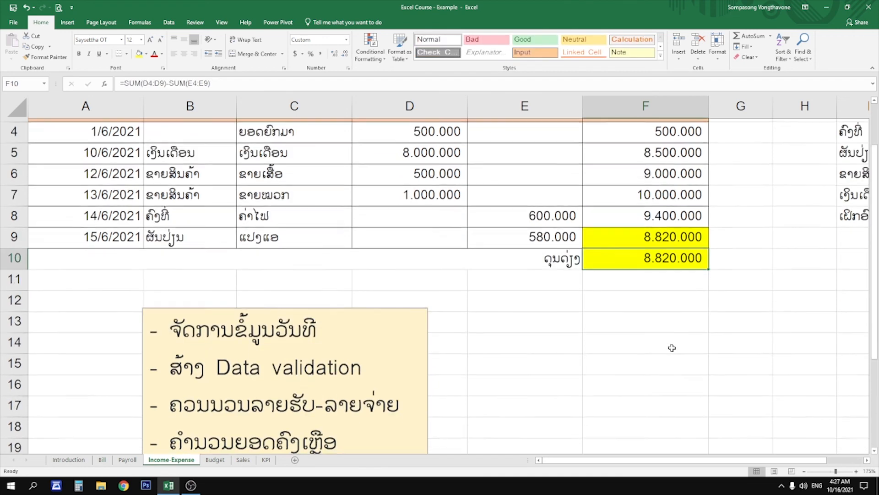
pyautogui.scroll(1, 672, 348)
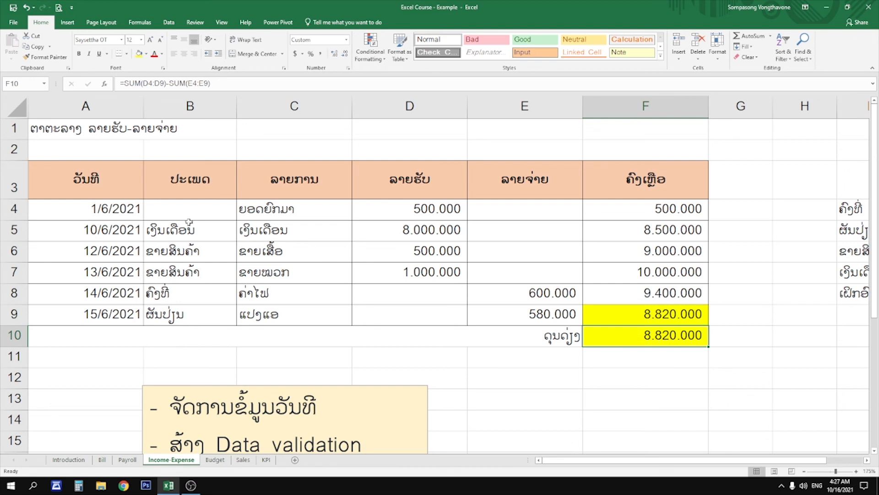
pyautogui.moveTo(187, 215); pyautogui.dragTo(186, 316)
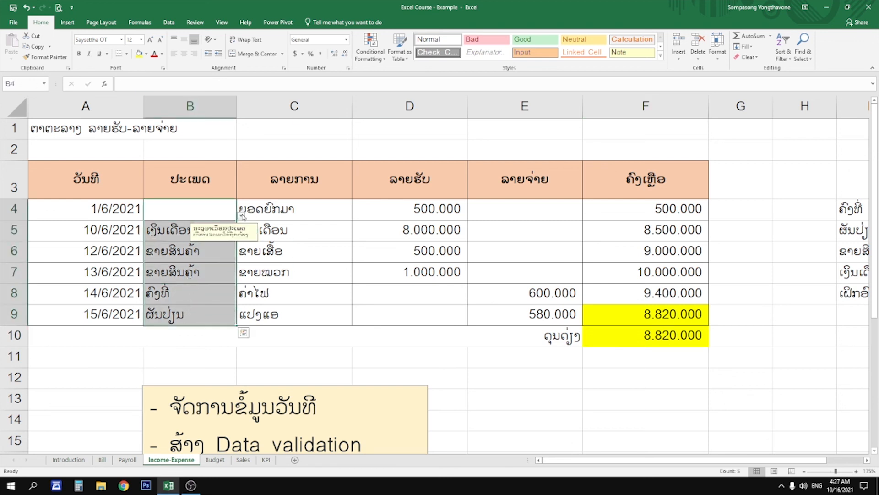
pyautogui.moveTo(851, 210); pyautogui.dragTo(852, 273)
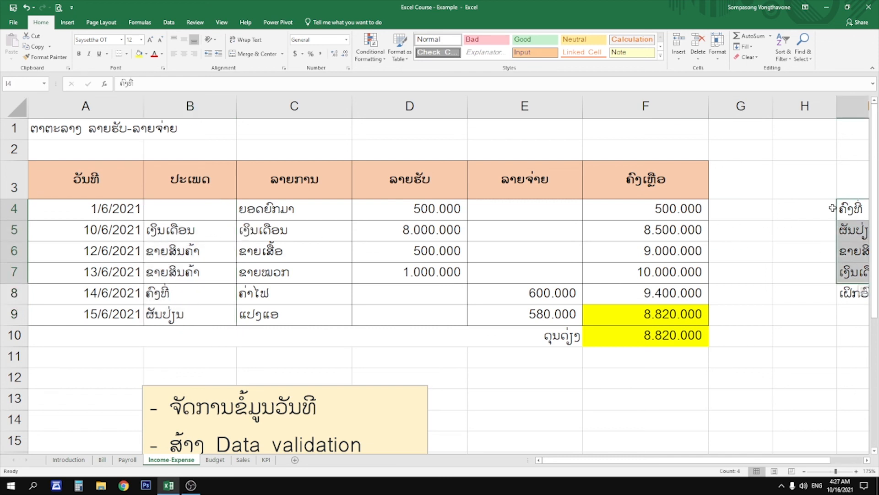